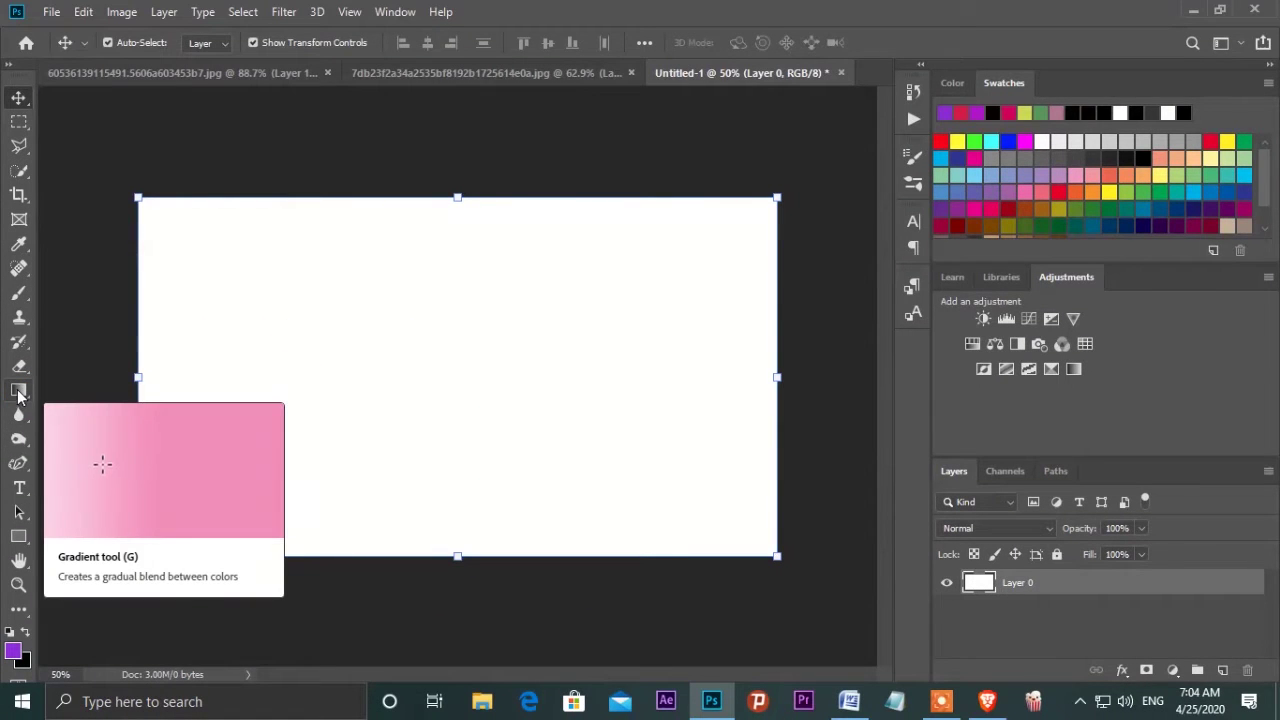
Select the Gradient tool and show its preset gradient picker from the options bar.
{"action": "left_click", "coordinate": [18, 391]}
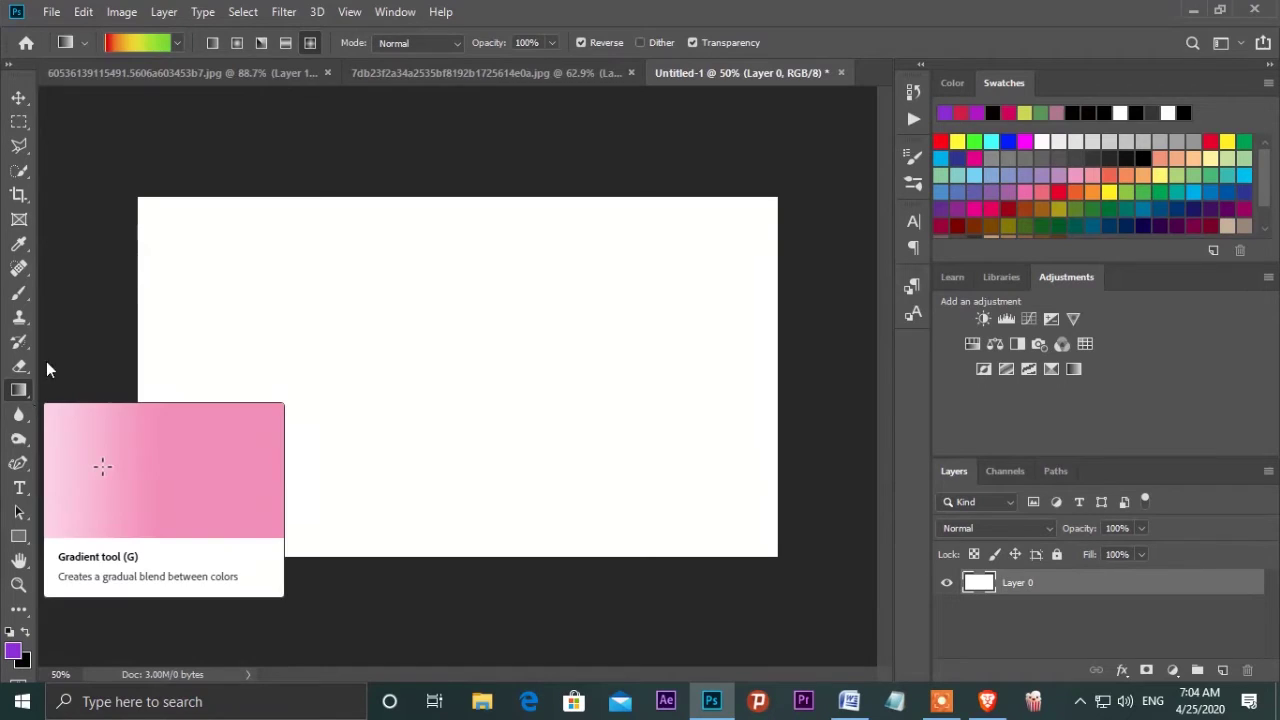
{"action": "left_click", "coordinate": [178, 42]}
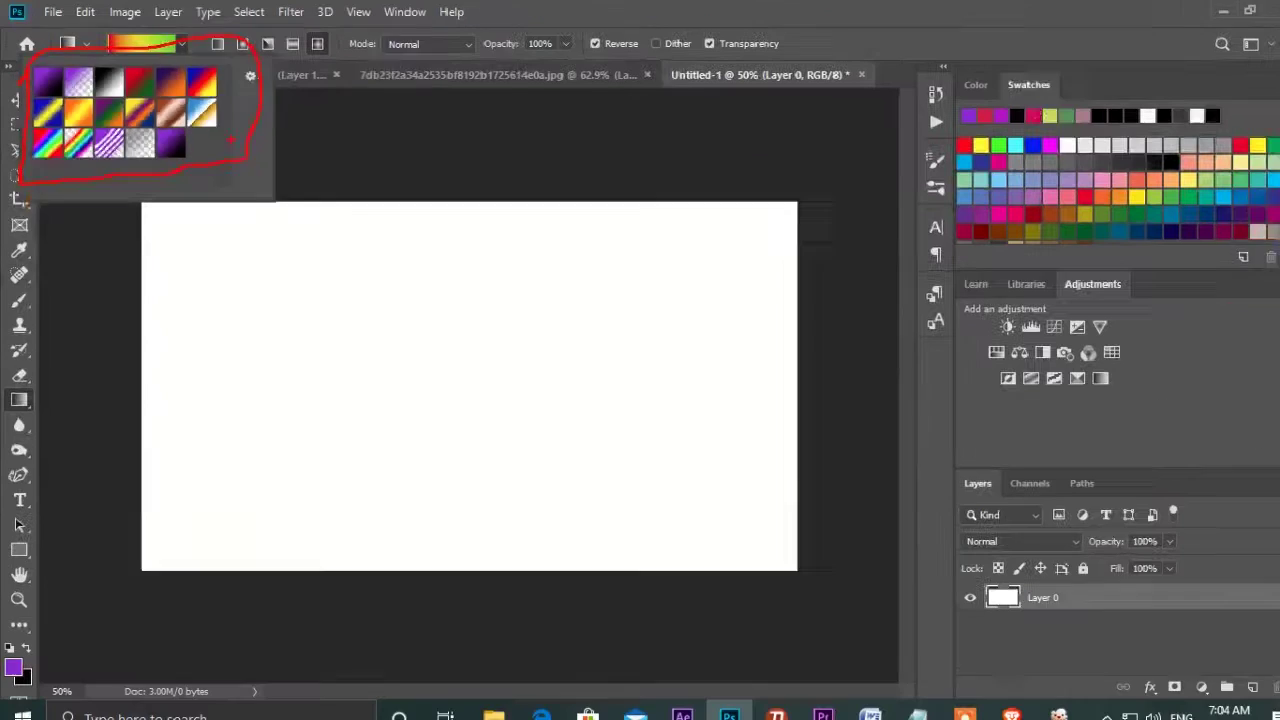
{"action": "left_click", "coordinate": [174, 44]}
{"action": "left_click", "coordinate": [174, 44]}
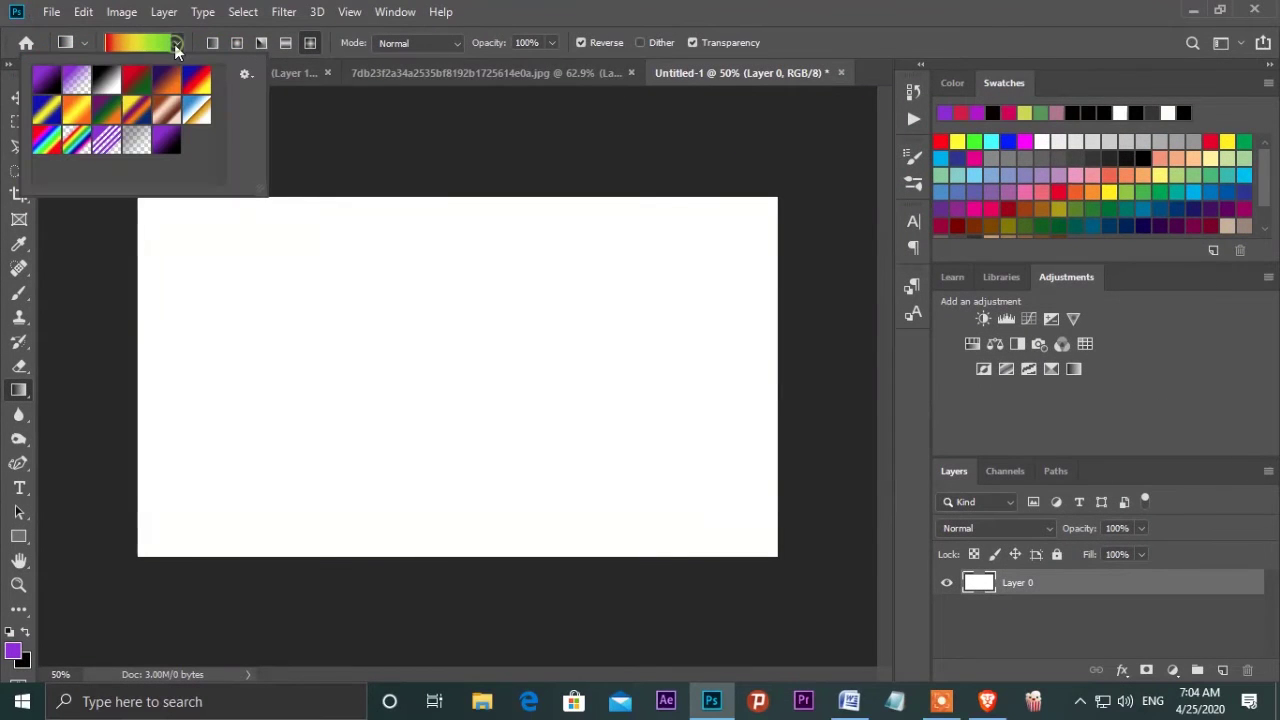
{"action": "left_click", "coordinate": [245, 75]}
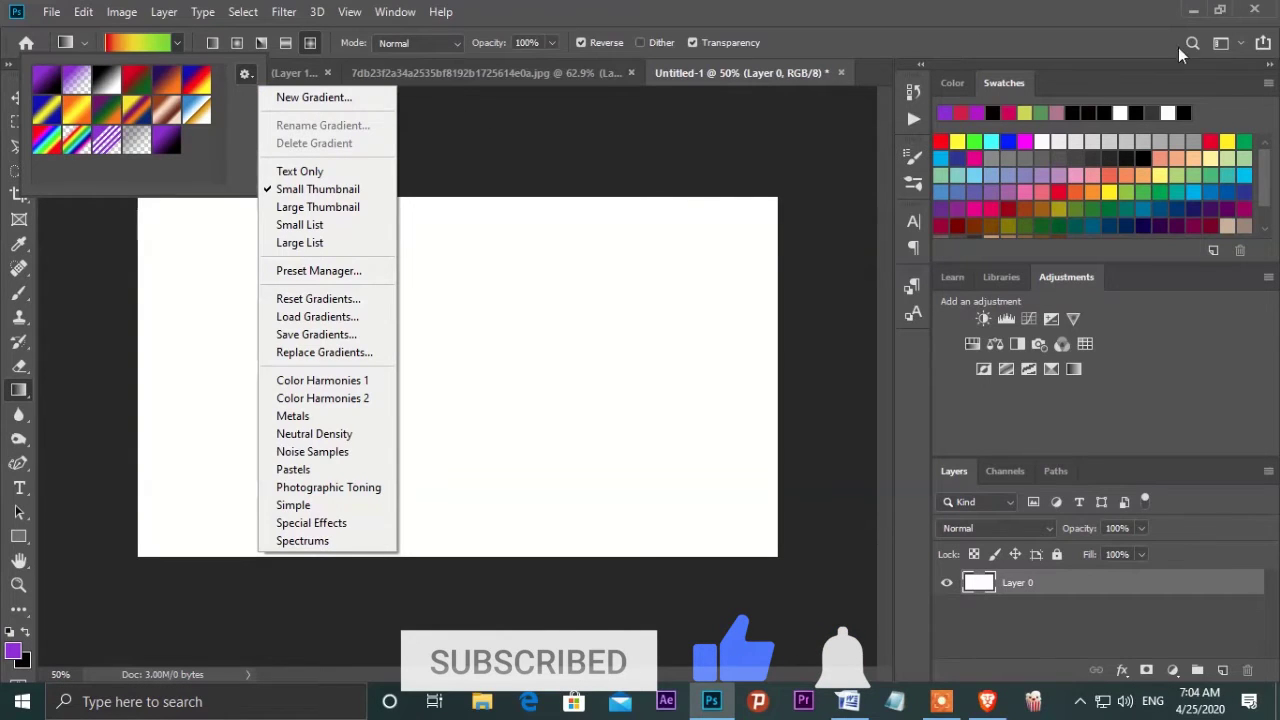
{"action": "left_click", "coordinate": [461, 118]}
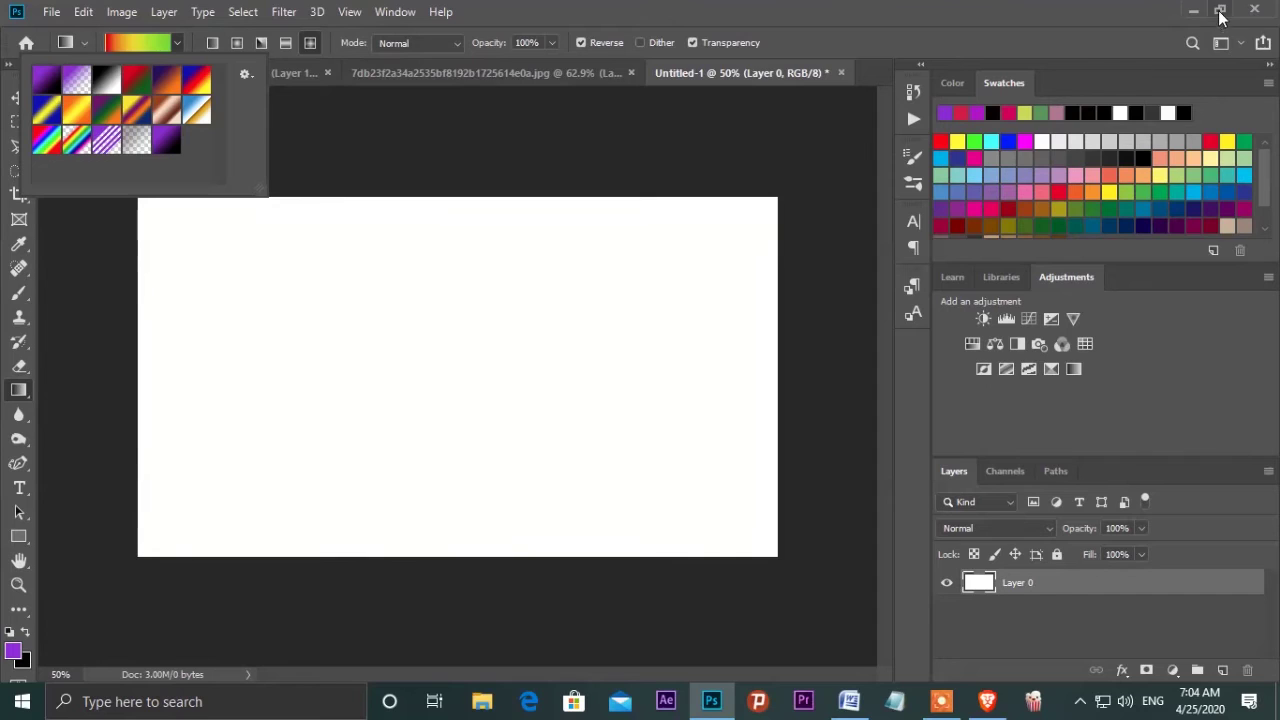
{"action": "left_click", "coordinate": [1217, 10]}
{"action": "left_click", "coordinate": [992, 117]}
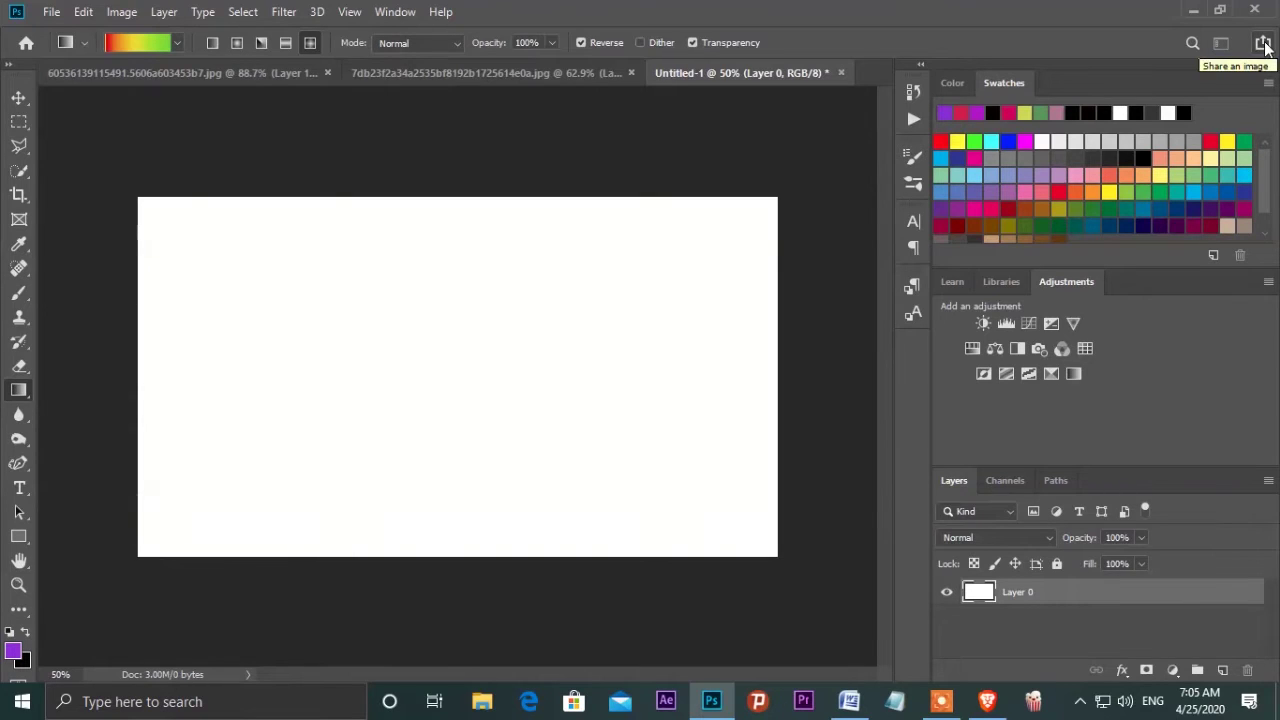
Save the current green-to-red gradient as a new preset named 'colore 1'.
{"action": "left_click", "coordinate": [178, 44]}
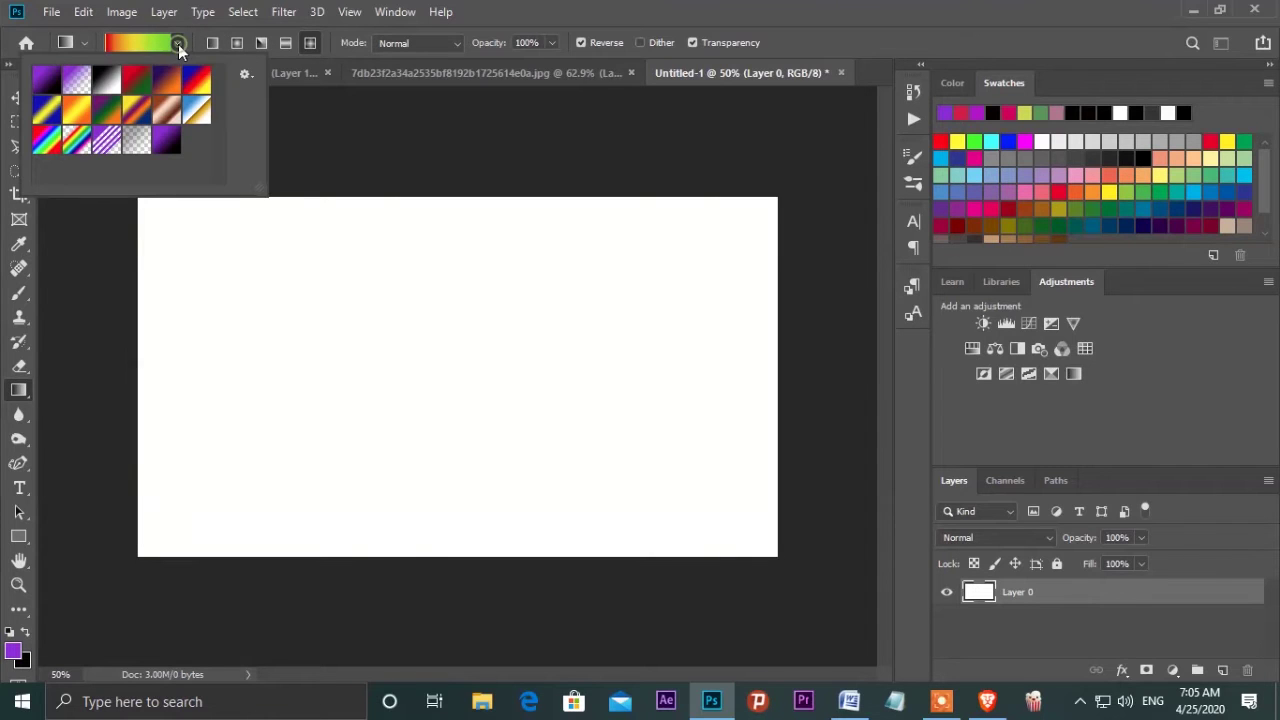
{"action": "left_click", "coordinate": [243, 75]}
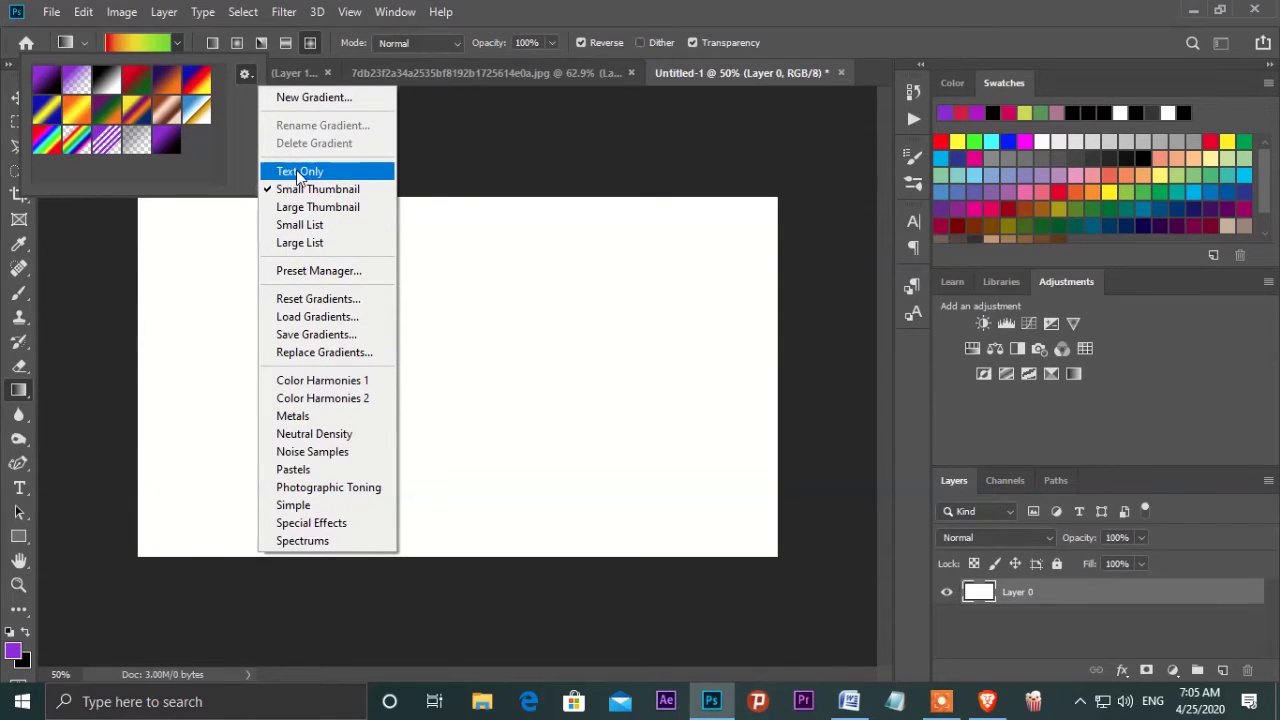
{"action": "left_click", "coordinate": [343, 101]}
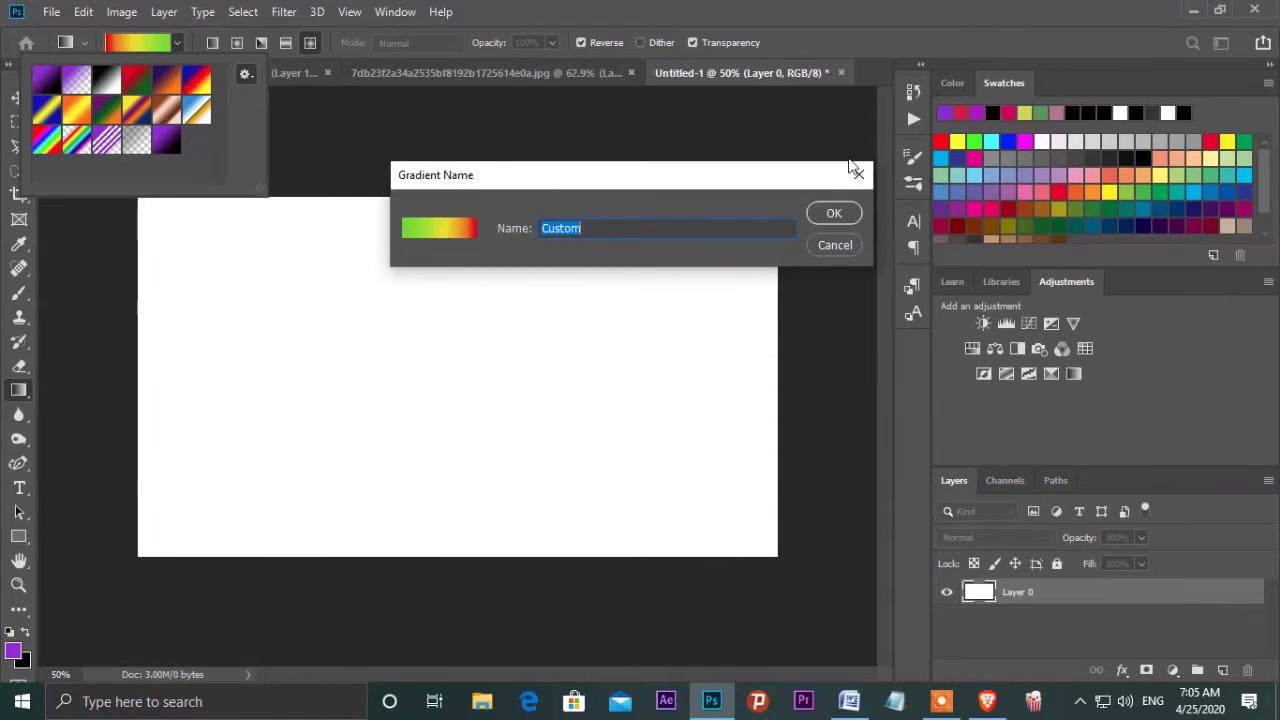
{"action": "left_click_drag", "start_coordinate": [588, 240], "coordinate": [530, 238]}
{"action": "type", "text": "c"}
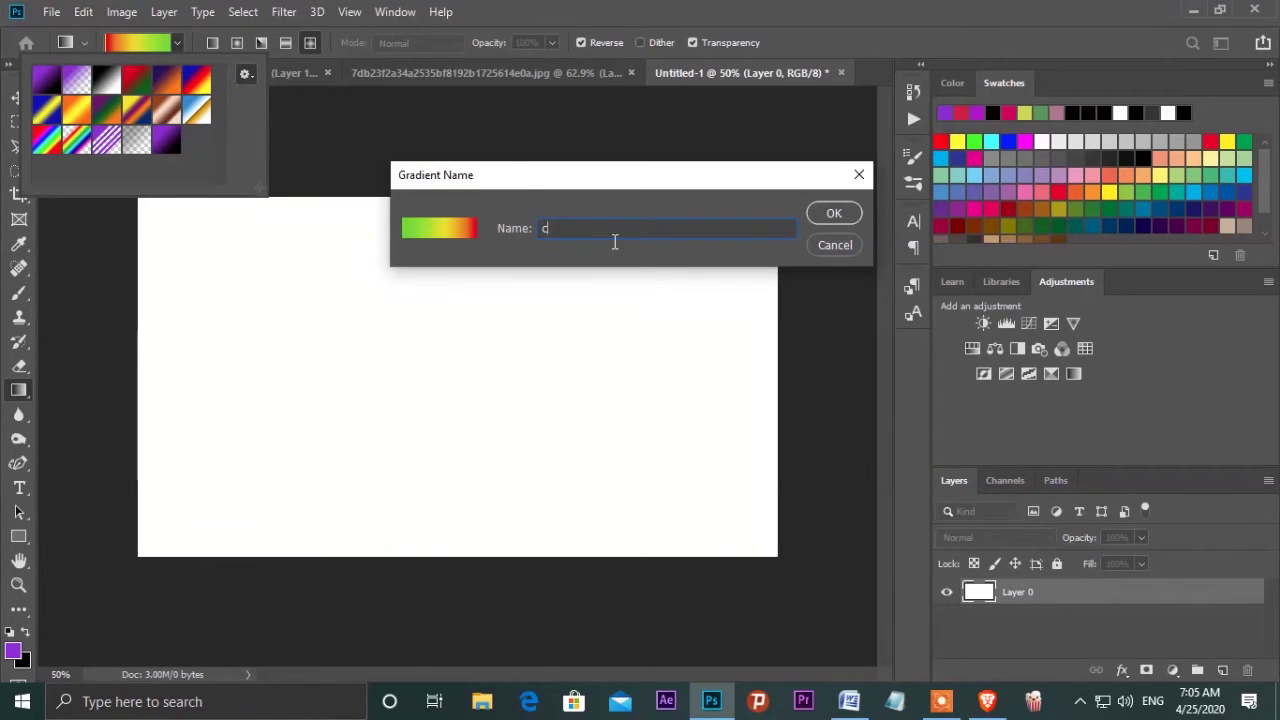
{"action": "type", "text": "olore 1"}
{"action": "left_click", "coordinate": [833, 213]}
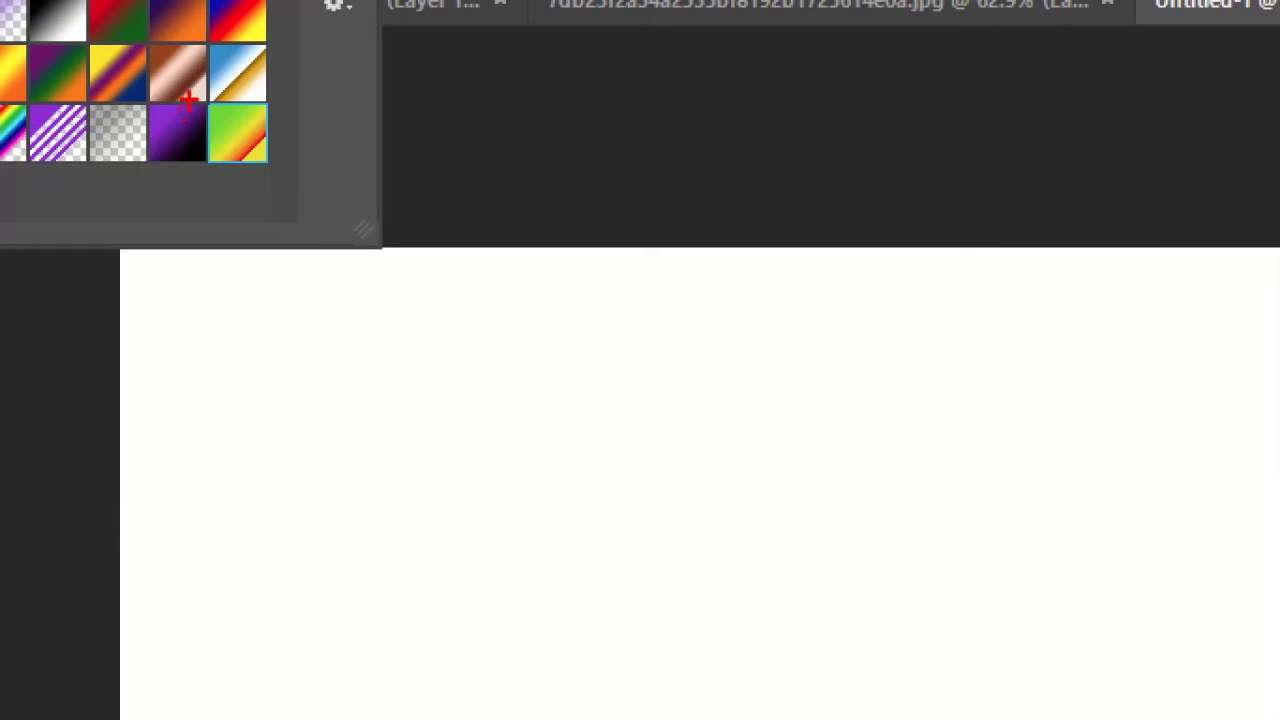
{"action": "left_click_drag", "start_coordinate": [188, 100], "coordinate": [245, 156]}
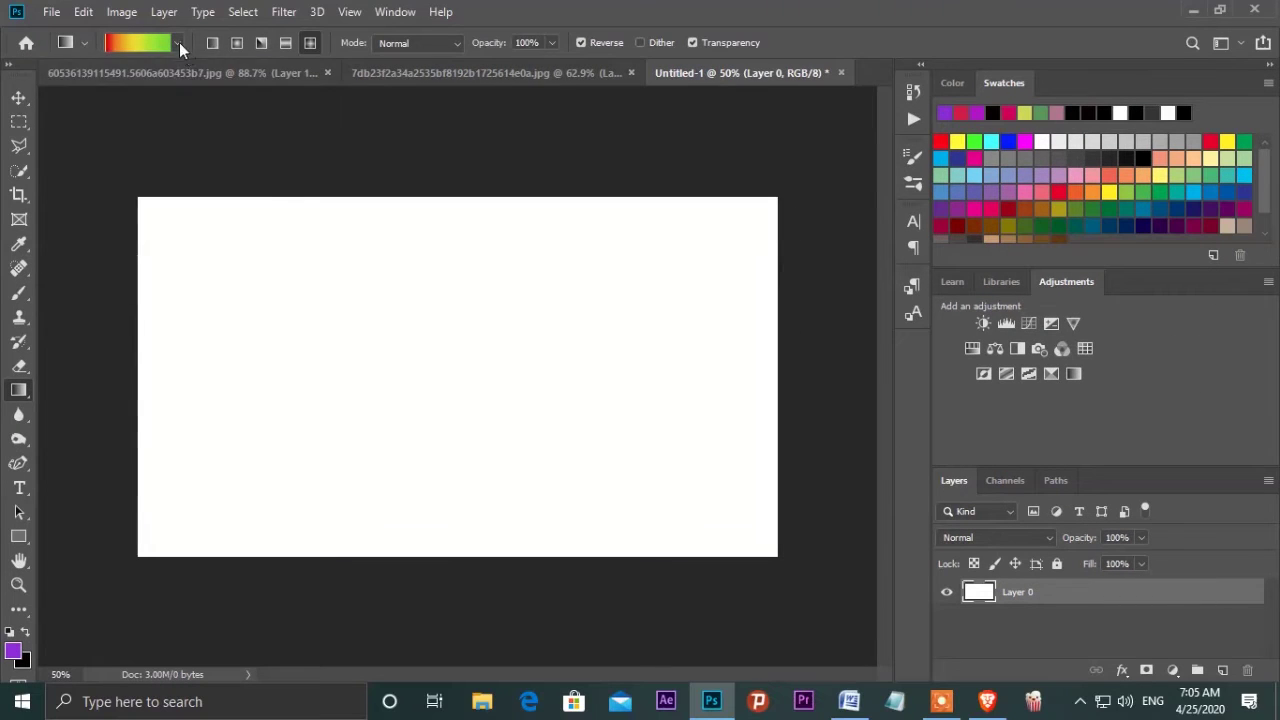
{"action": "left_click", "coordinate": [177, 42]}
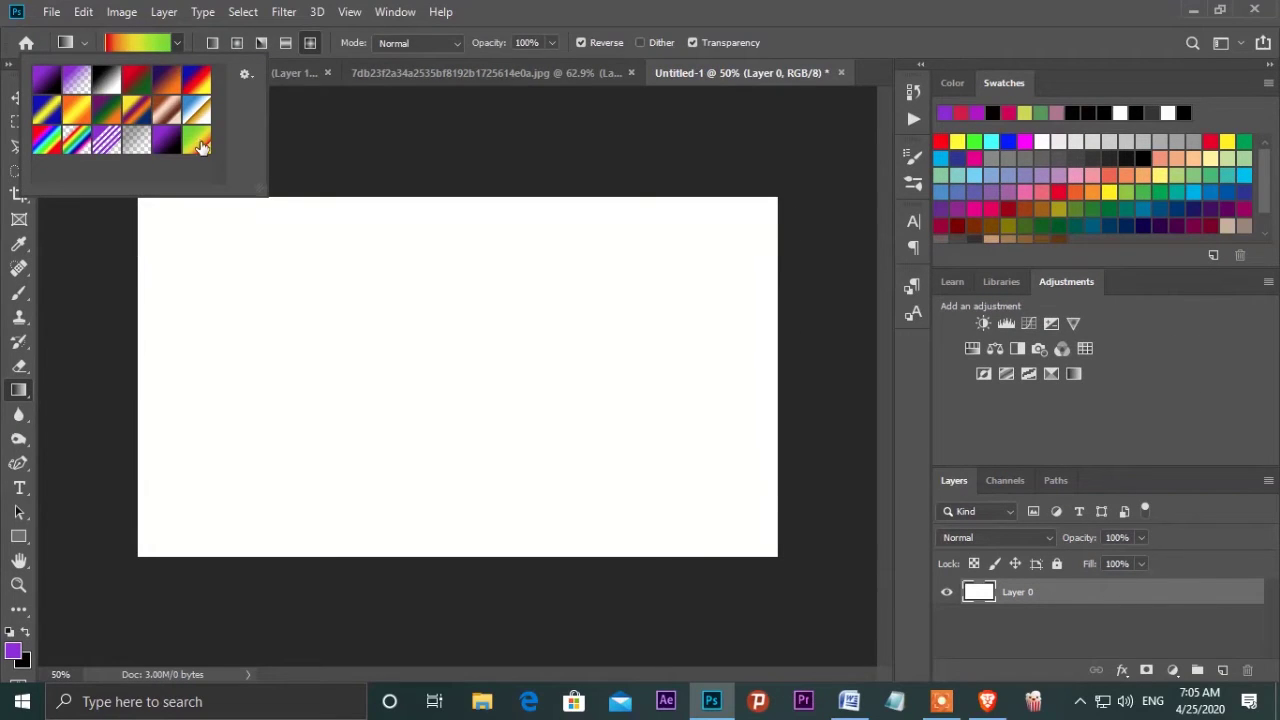
Open the new preset in the Gradient Editor, keeping the gradient type Solid.
{"action": "double_click", "coordinate": [201, 147]}
{"action": "left_click", "coordinate": [150, 43]}
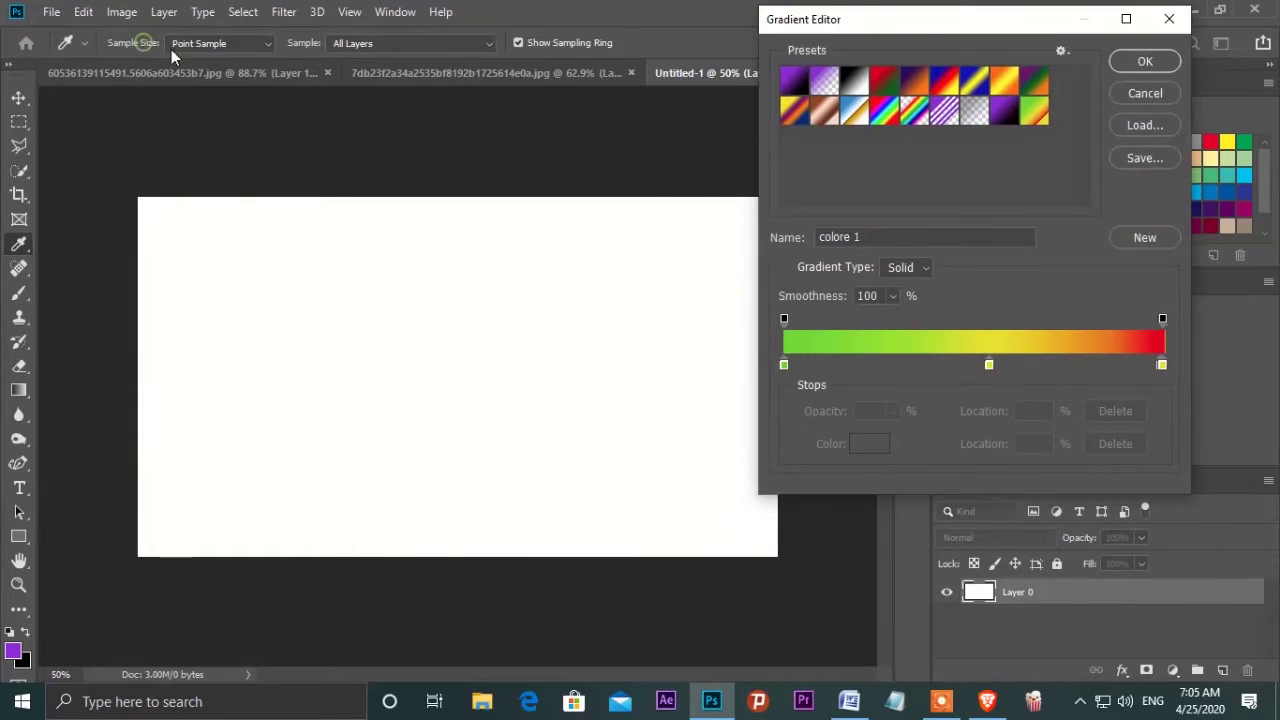
{"action": "left_click_drag", "start_coordinate": [920, 37], "coordinate": [643, 52]}
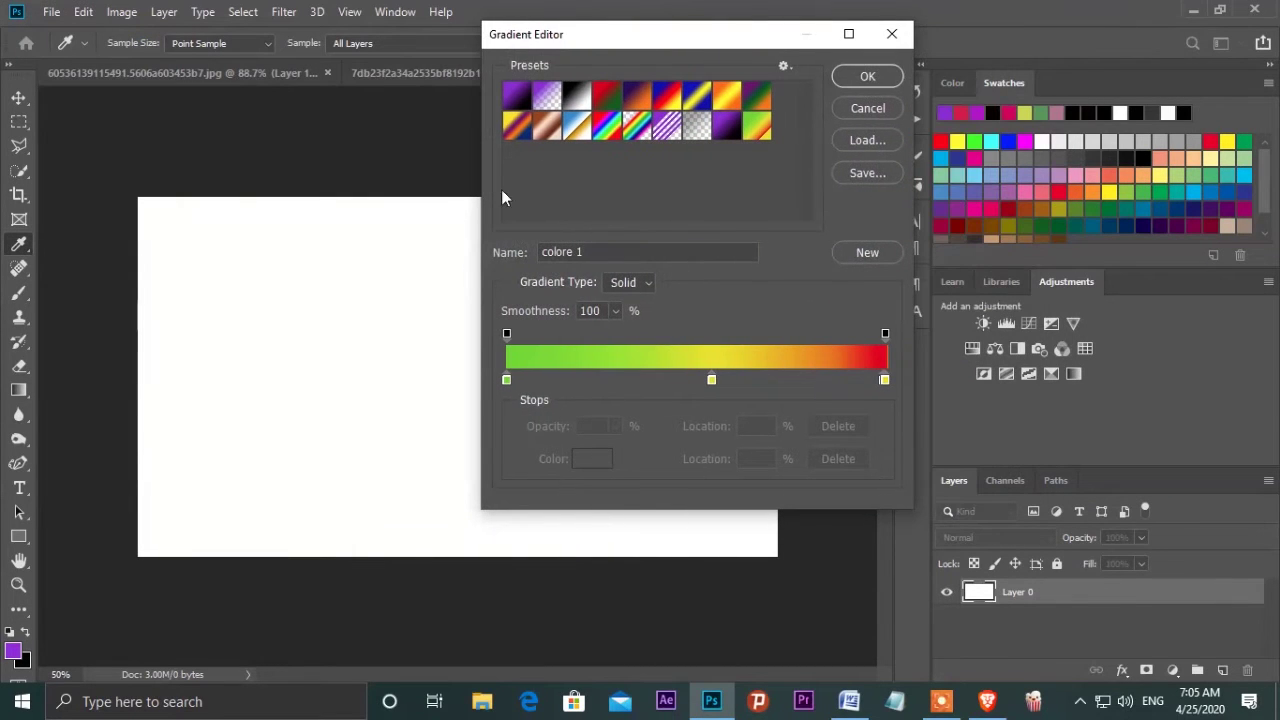
{"action": "left_click", "coordinate": [636, 286]}
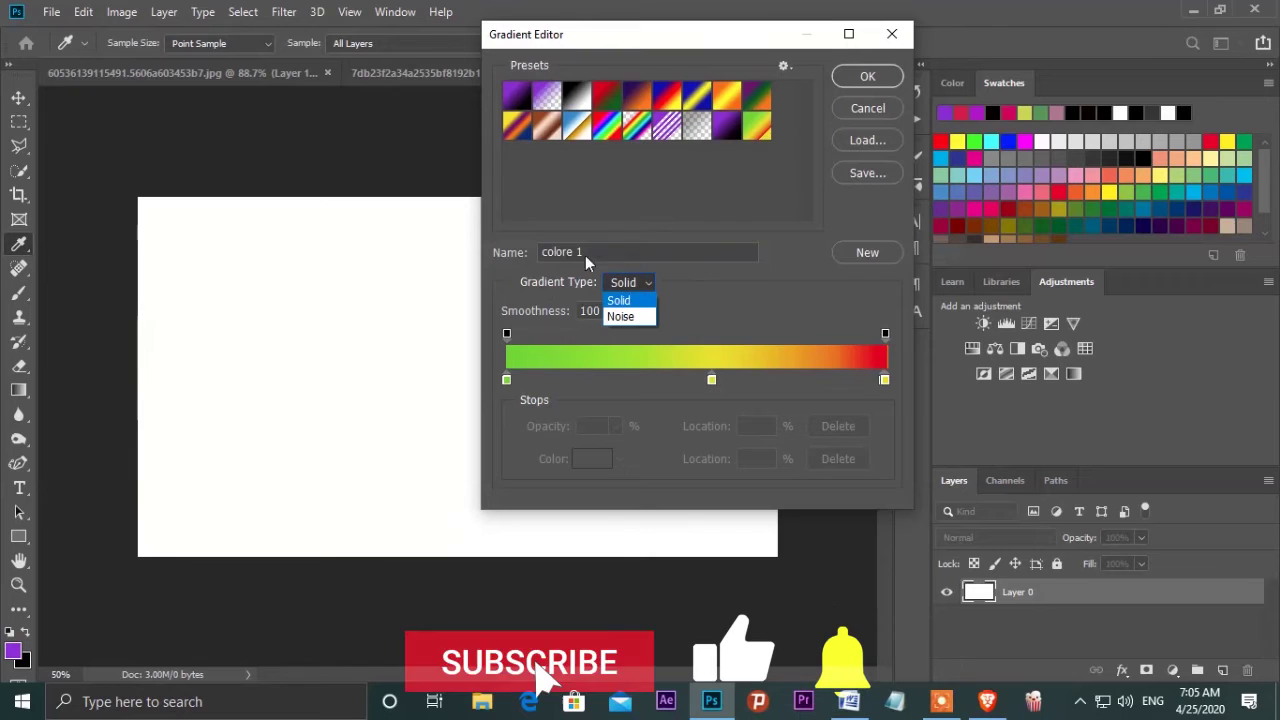
{"action": "left_click", "coordinate": [625, 296]}
{"action": "left_click", "coordinate": [758, 291]}
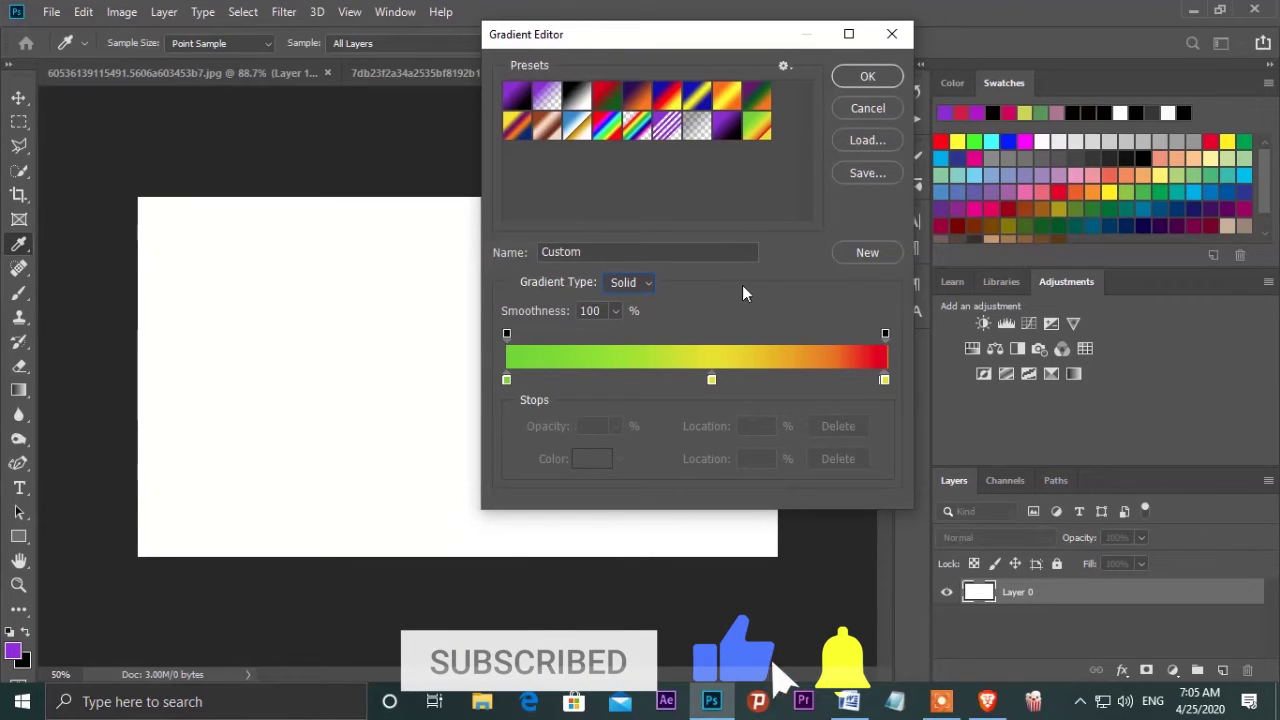
Move the yellow colour stop to about the middle and slightly adjust its shade.
{"action": "left_click", "coordinate": [506, 380]}
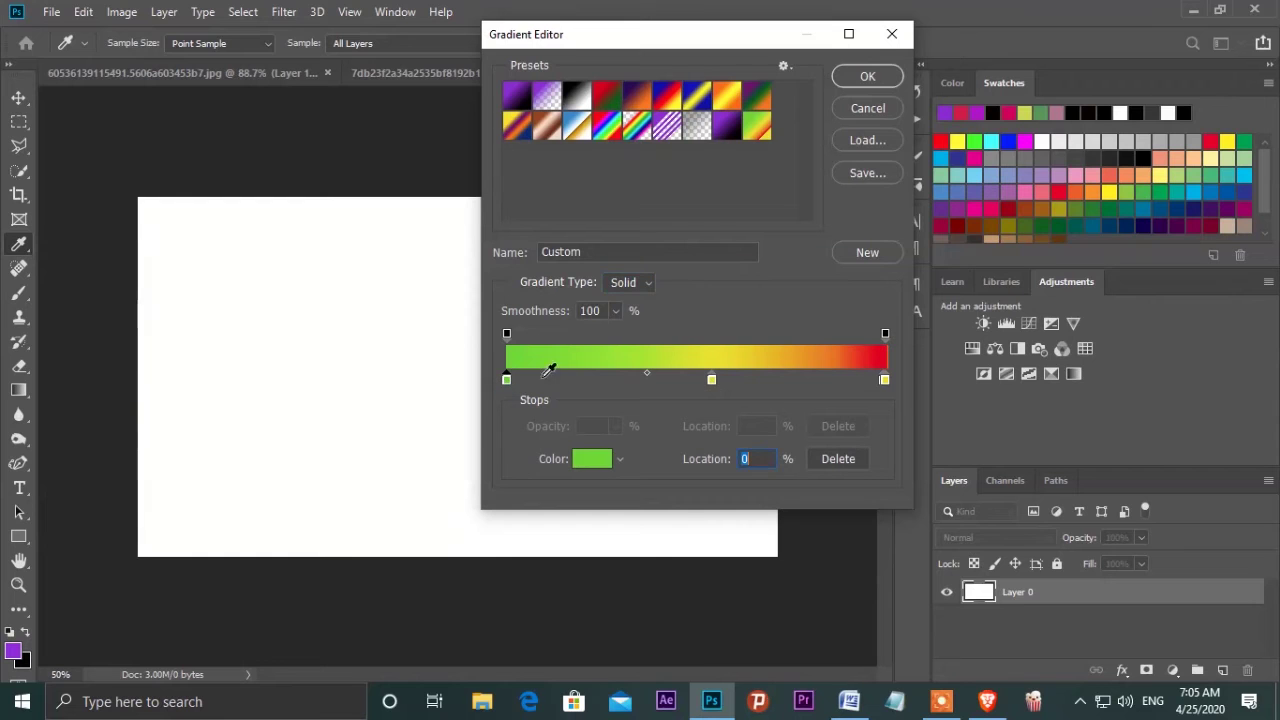
{"action": "left_click", "coordinate": [595, 459]}
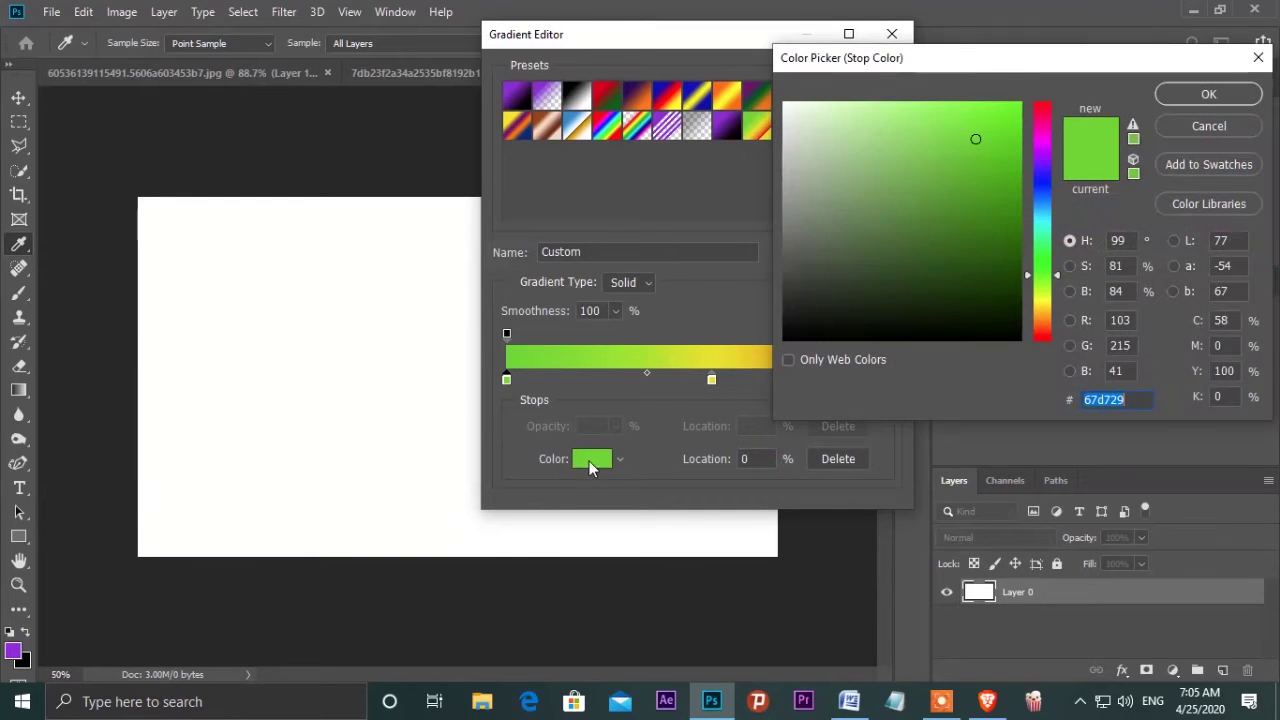
{"action": "left_click", "coordinate": [1184, 94]}
{"action": "left_click_drag", "start_coordinate": [711, 380], "coordinate": [684, 381]}
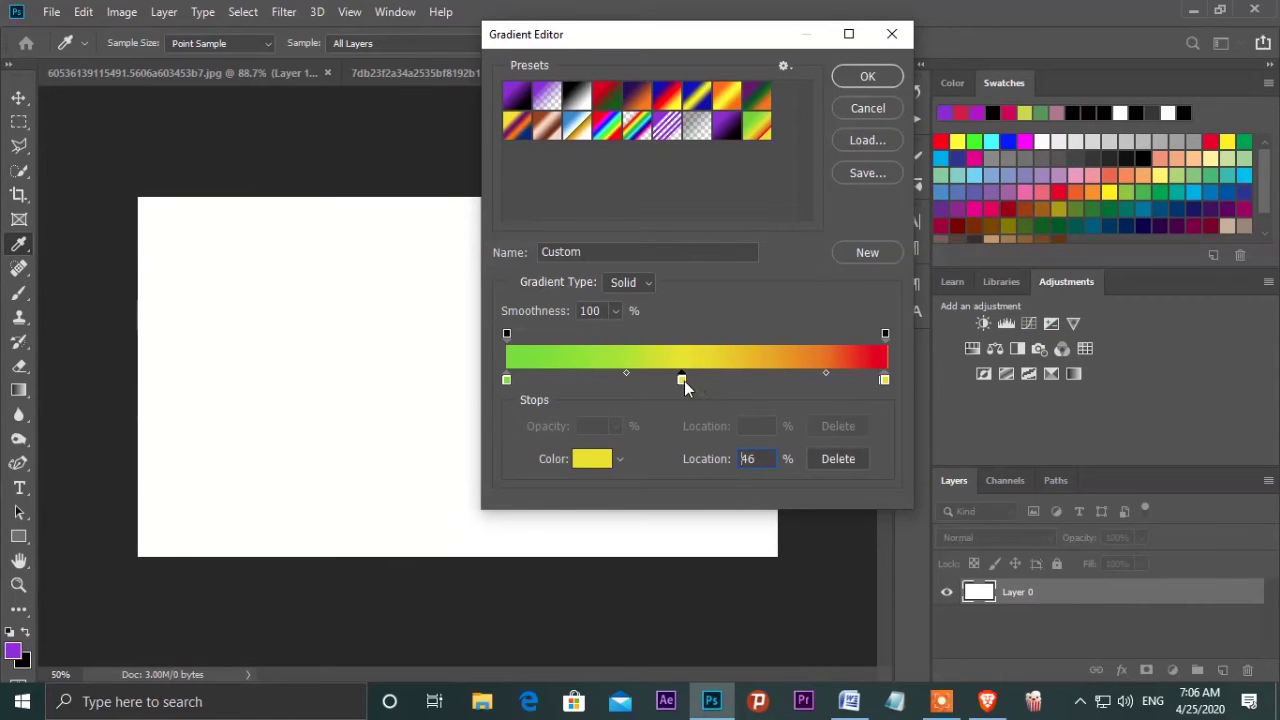
{"action": "left_click", "coordinate": [592, 459]}
{"action": "left_click_drag", "start_coordinate": [1014, 126], "coordinate": [1008, 121]}
{"action": "left_click", "coordinate": [1204, 94]}
Make the right-end stop red, place the inner red stop near 77%, and accept.
{"action": "left_click_drag", "start_coordinate": [885, 378], "coordinate": [804, 380]}
{"action": "left_click_drag", "start_coordinate": [882, 381], "coordinate": [907, 373]}
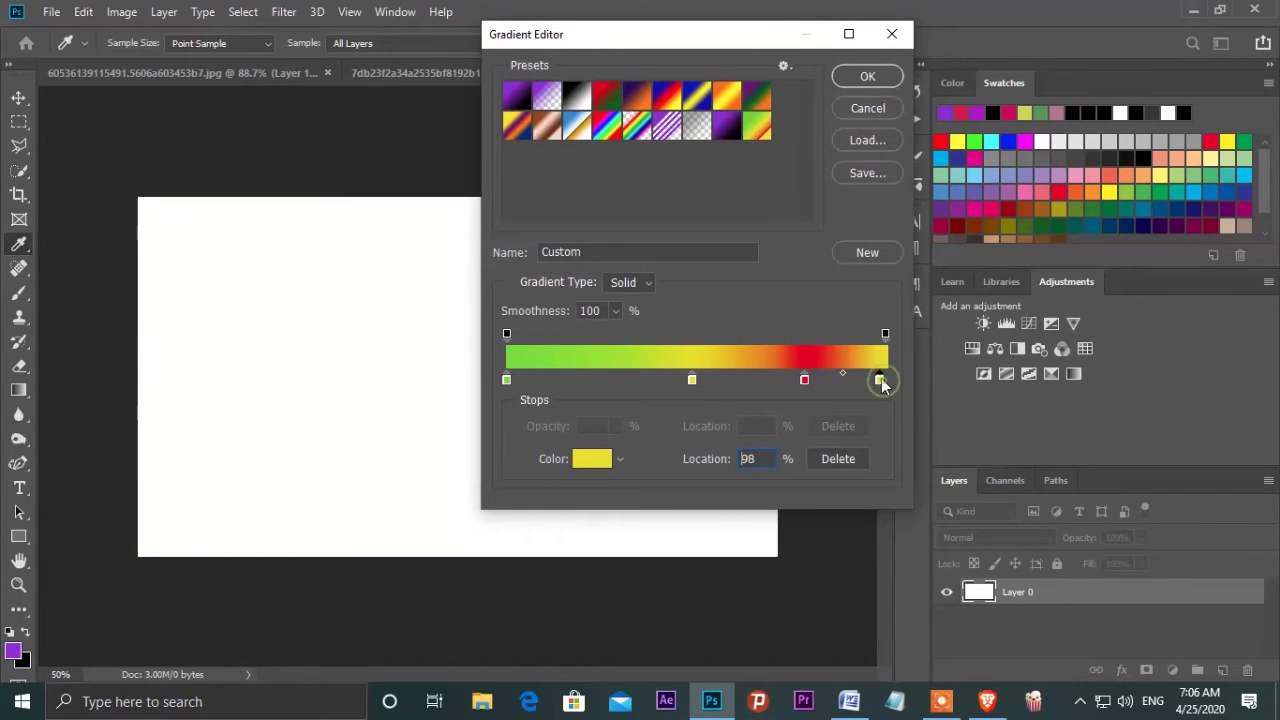
{"action": "left_click", "coordinate": [600, 468]}
{"action": "left_click", "coordinate": [1048, 106]}
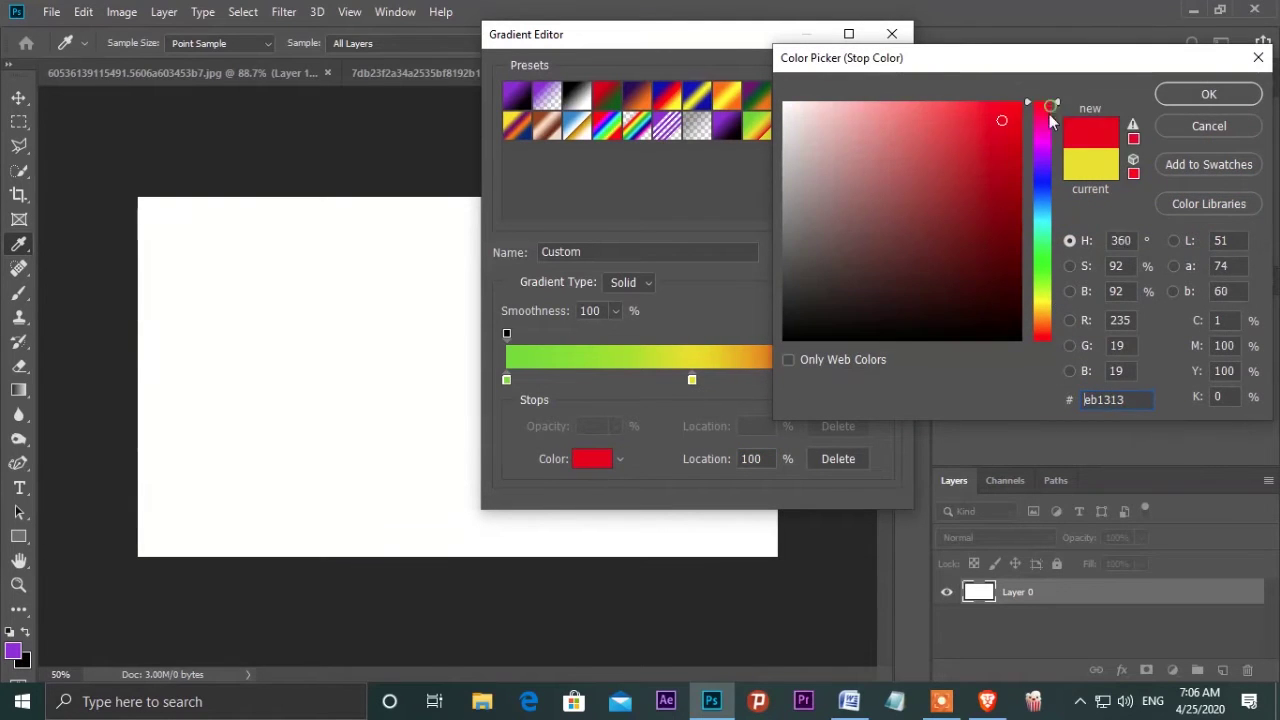
{"action": "left_click", "coordinate": [1212, 94]}
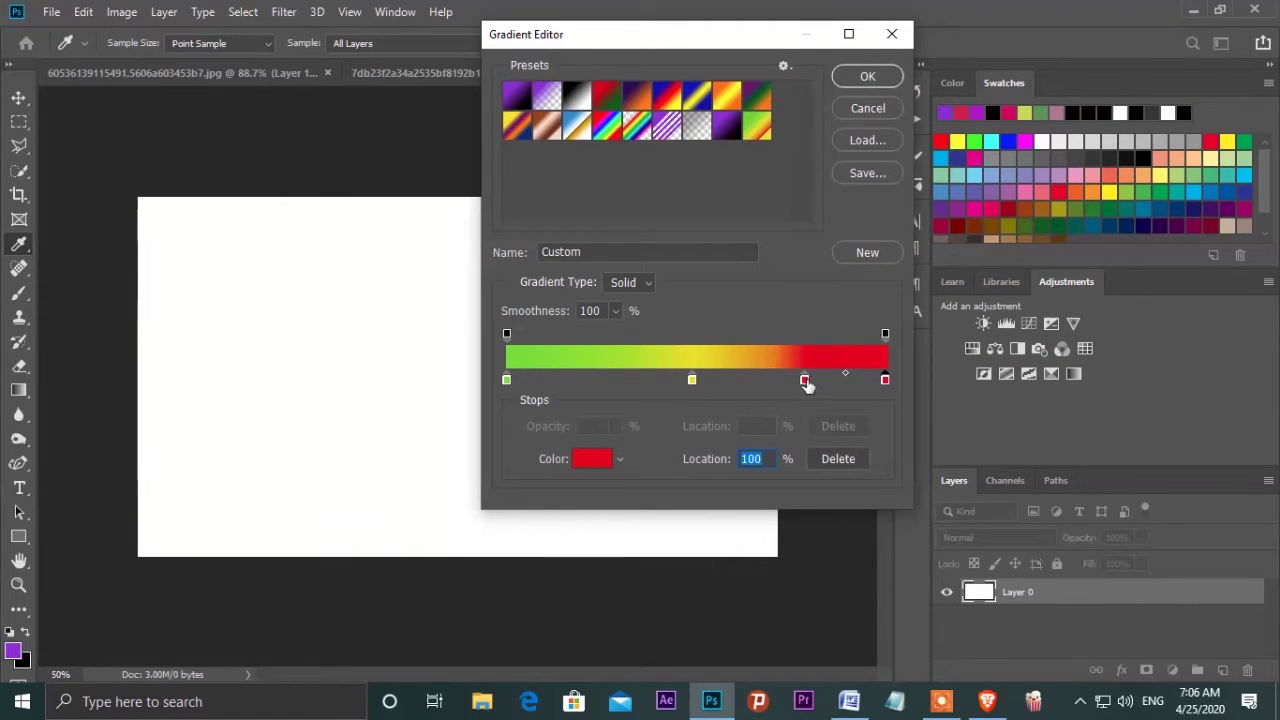
{"action": "mouse_move", "coordinate": [791, 381]}
{"action": "left_mouse_down"}
{"action": "mouse_move", "coordinate": [762, 381]}
{"action": "mouse_move", "coordinate": [836, 379]}
{"action": "mouse_move", "coordinate": [758, 375]}
{"action": "mouse_move", "coordinate": [827, 370]}
{"action": "mouse_move", "coordinate": [805, 373]}
{"action": "left_mouse_up"}
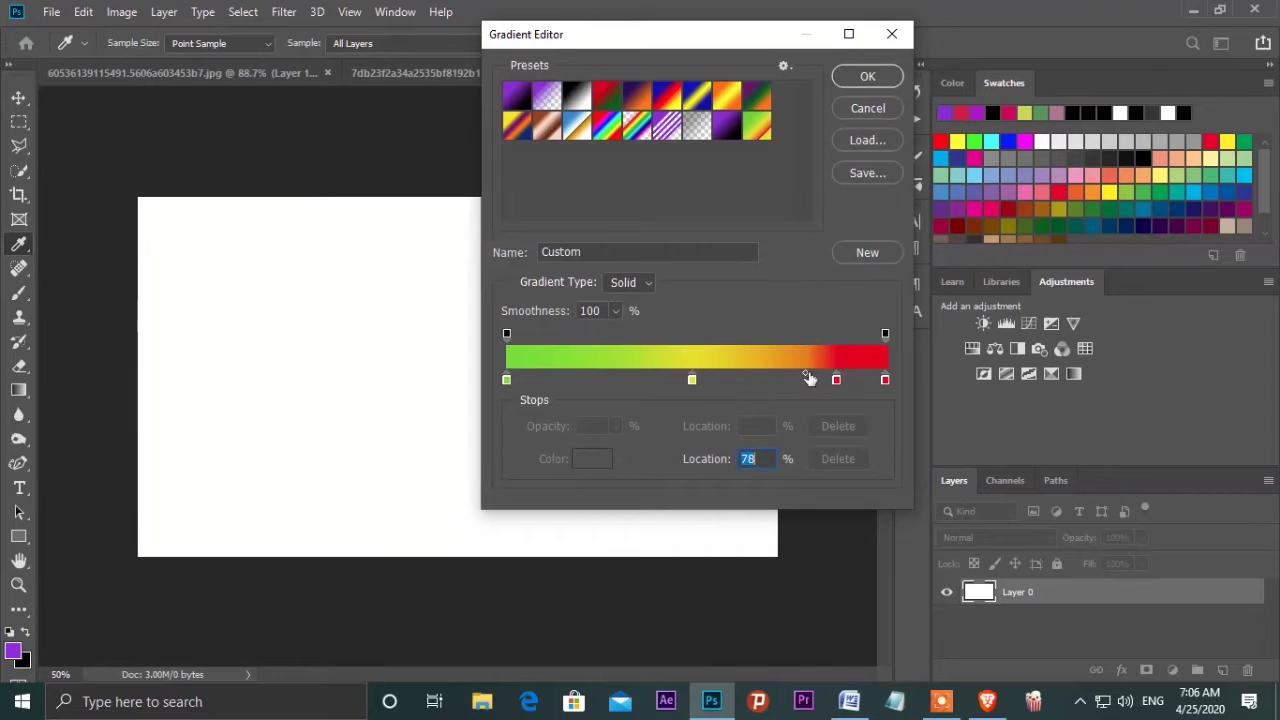
{"action": "mouse_move", "coordinate": [693, 381]}
{"action": "left_mouse_down"}
{"action": "mouse_move", "coordinate": [645, 379]}
{"action": "mouse_move", "coordinate": [667, 379]}
{"action": "left_mouse_up"}
{"action": "left_click", "coordinate": [867, 76]}
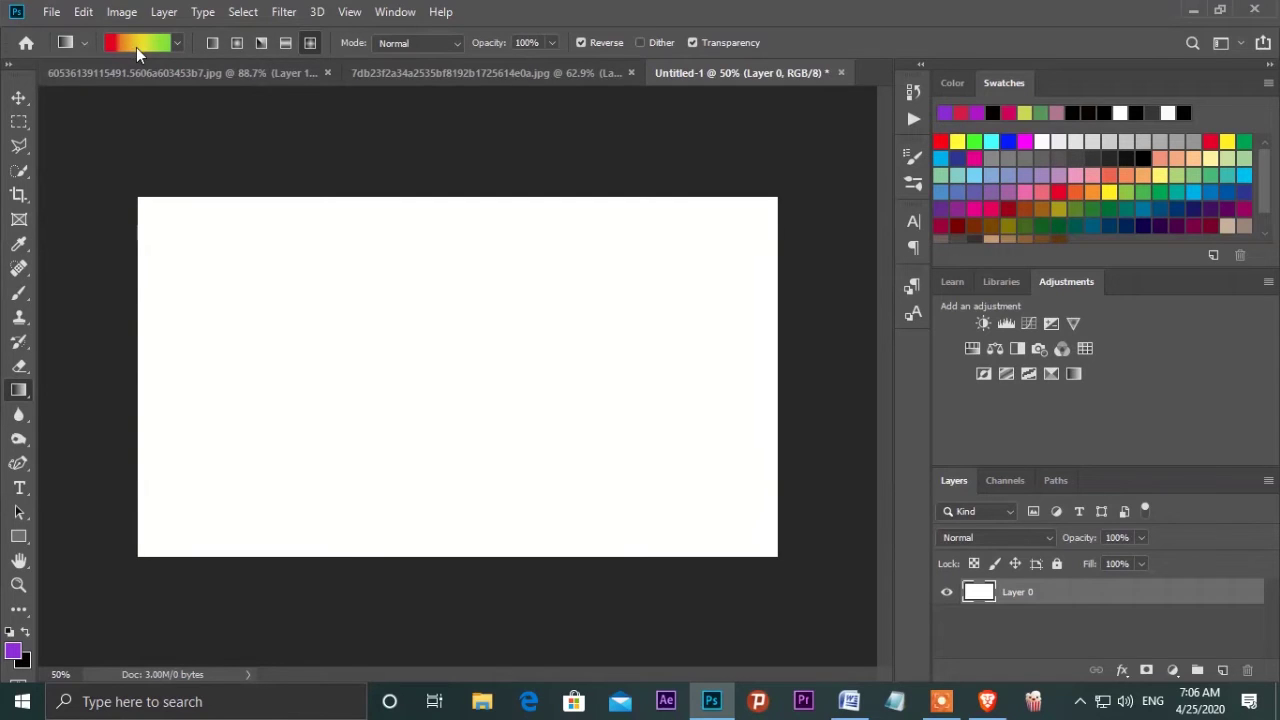
View the gradient presets as Text Only, Small/Large Thumbnail, then Small/Large List.
{"action": "left_click", "coordinate": [175, 42]}
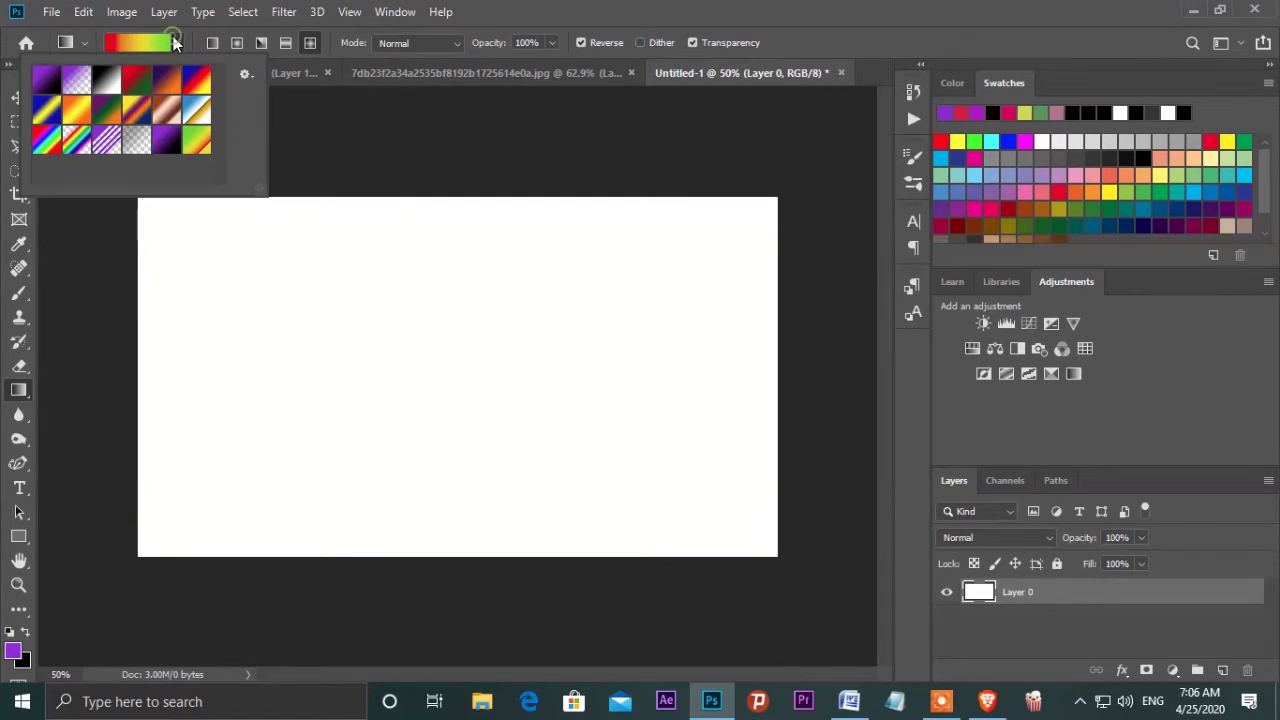
{"action": "left_click", "coordinate": [248, 75]}
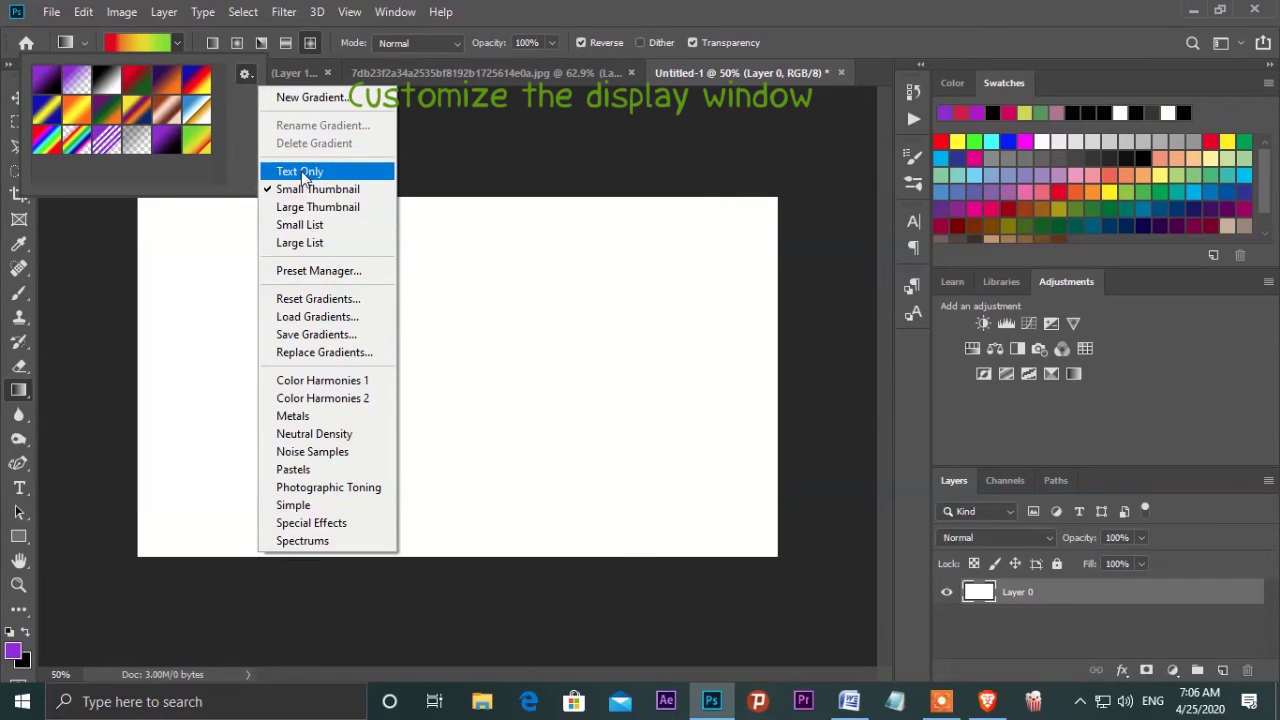
{"action": "left_click", "coordinate": [316, 171]}
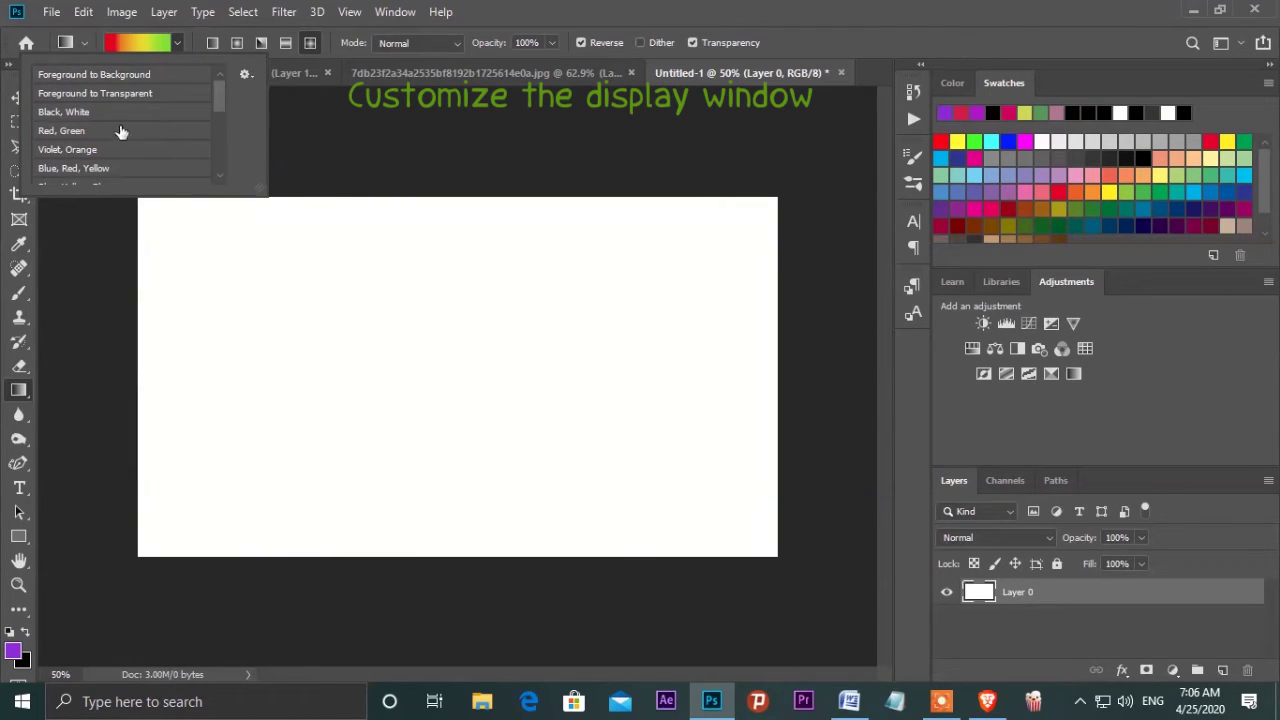
{"action": "mouse_move", "coordinate": [218, 87]}
{"action": "left_mouse_down"}
{"action": "mouse_move", "coordinate": [214, 152]}
{"action": "mouse_move", "coordinate": [205, 79]}
{"action": "left_mouse_up"}
{"action": "left_click", "coordinate": [245, 74]}
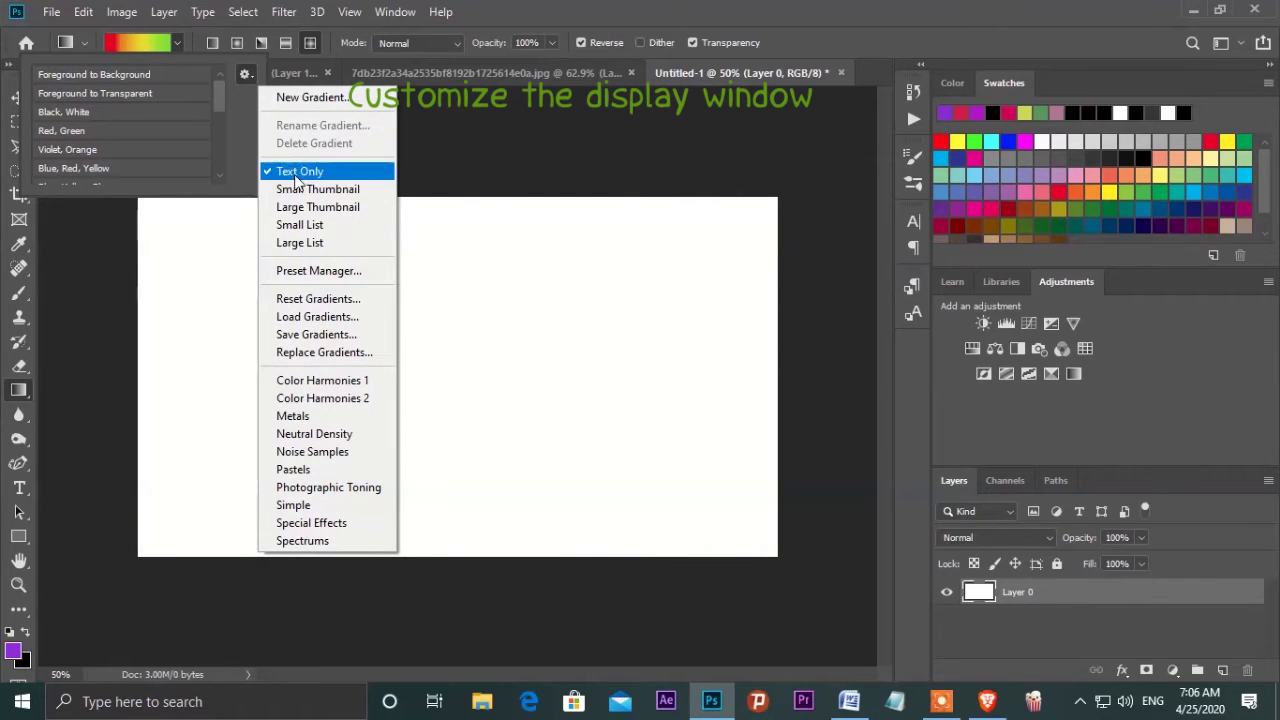
{"action": "left_click", "coordinate": [300, 188]}
{"action": "left_click", "coordinate": [243, 76]}
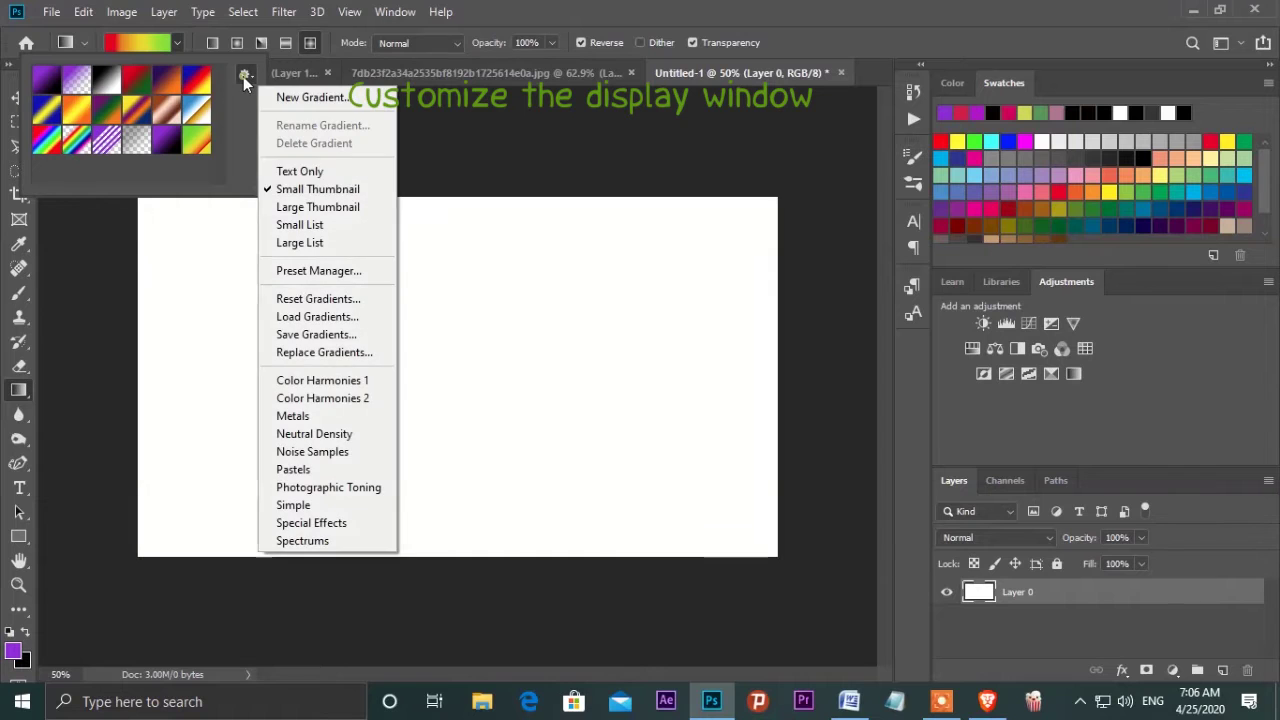
{"action": "left_click", "coordinate": [317, 207]}
{"action": "left_click_drag", "start_coordinate": [219, 95], "coordinate": [221, 157]}
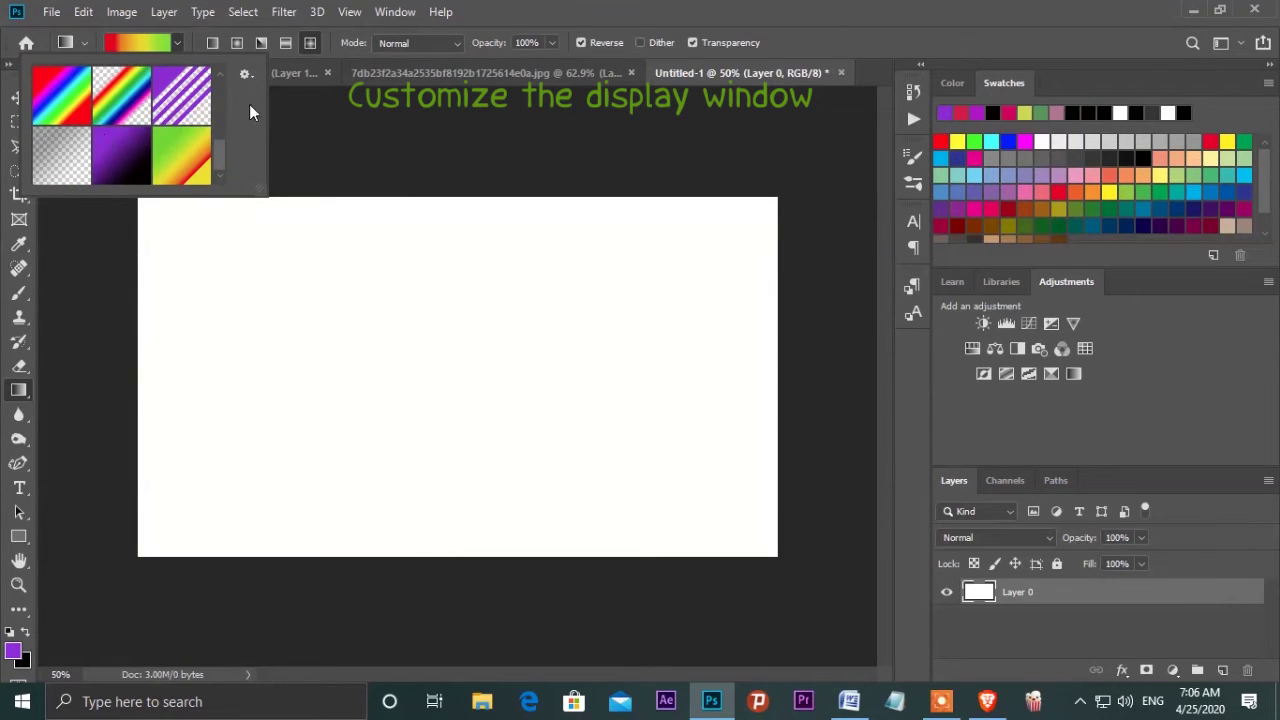
{"action": "left_click", "coordinate": [245, 74]}
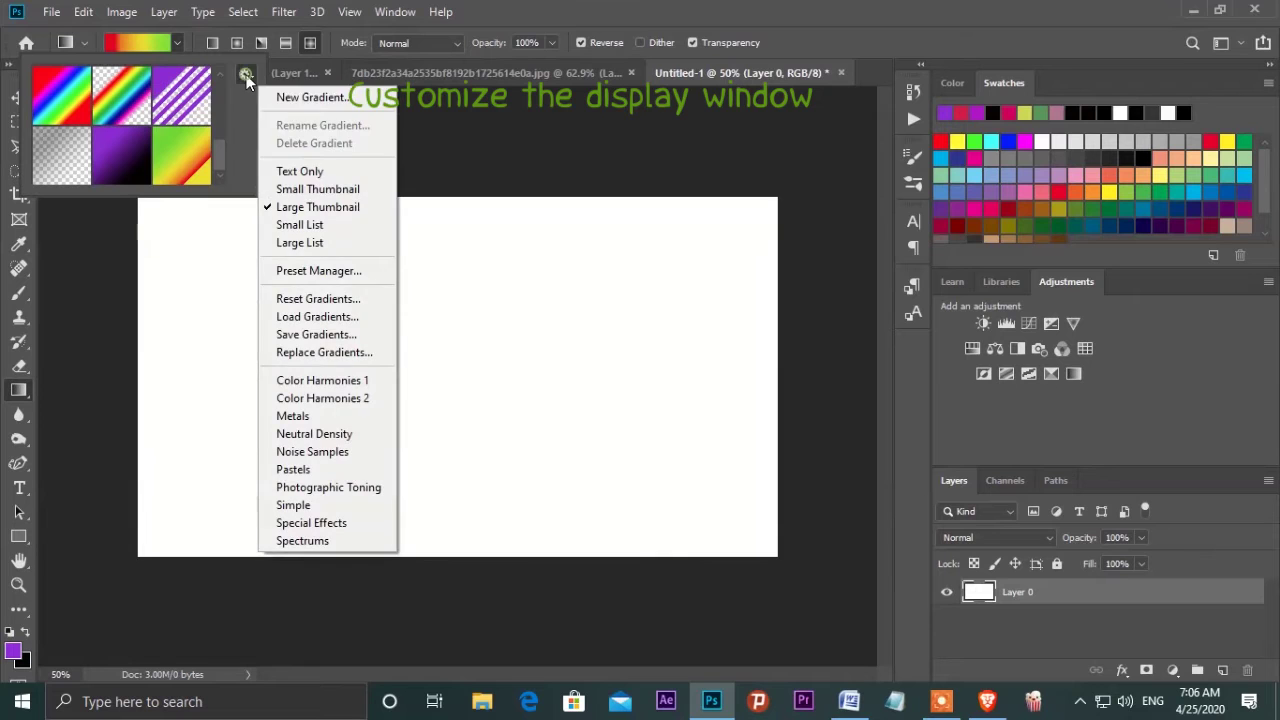
{"action": "left_click", "coordinate": [292, 225]}
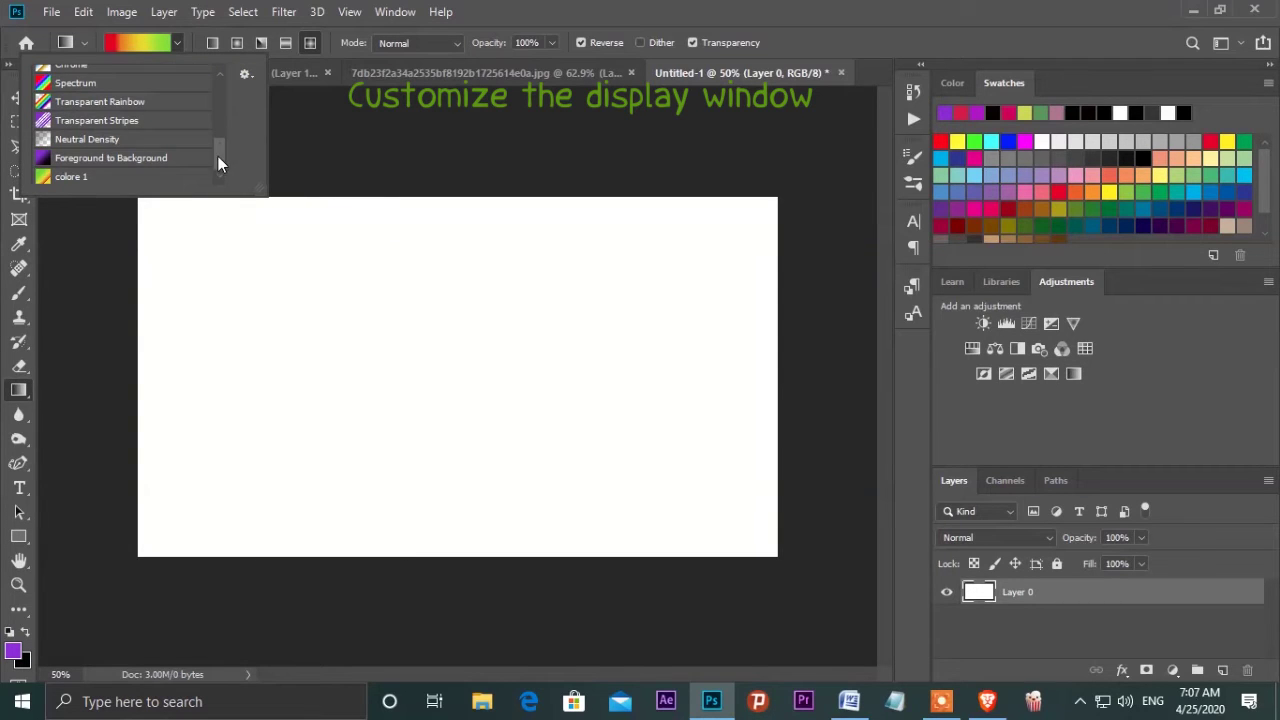
{"action": "left_click_drag", "start_coordinate": [218, 156], "coordinate": [218, 80]}
{"action": "left_click", "coordinate": [247, 76]}
{"action": "left_click", "coordinate": [325, 243]}
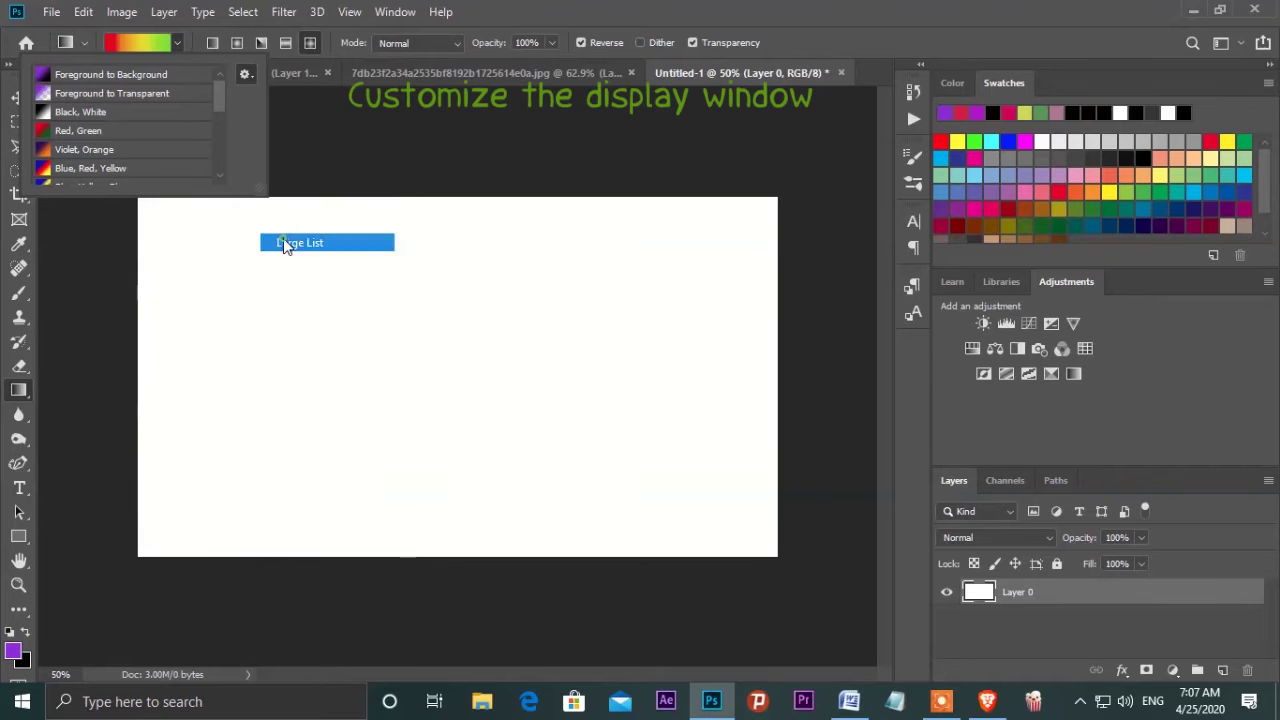
Cycle through Large Thumbnail, Text Only and Small List views, ending on Small Thumbnail.
{"action": "mouse_move", "coordinate": [216, 96]}
{"action": "left_mouse_down"}
{"action": "mouse_move", "coordinate": [218, 174]}
{"action": "mouse_move", "coordinate": [217, 77]}
{"action": "mouse_move", "coordinate": [217, 165]}
{"action": "left_mouse_up"}
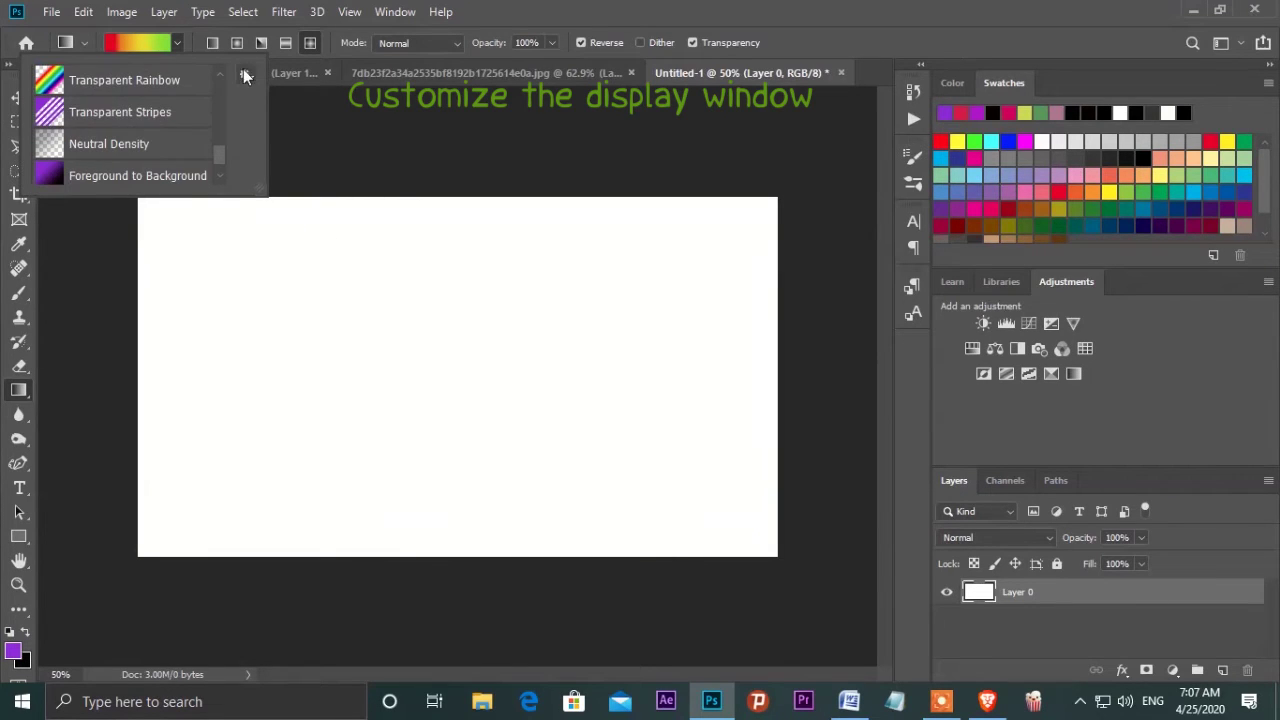
{"action": "left_click", "coordinate": [245, 74]}
{"action": "left_click", "coordinate": [300, 206]}
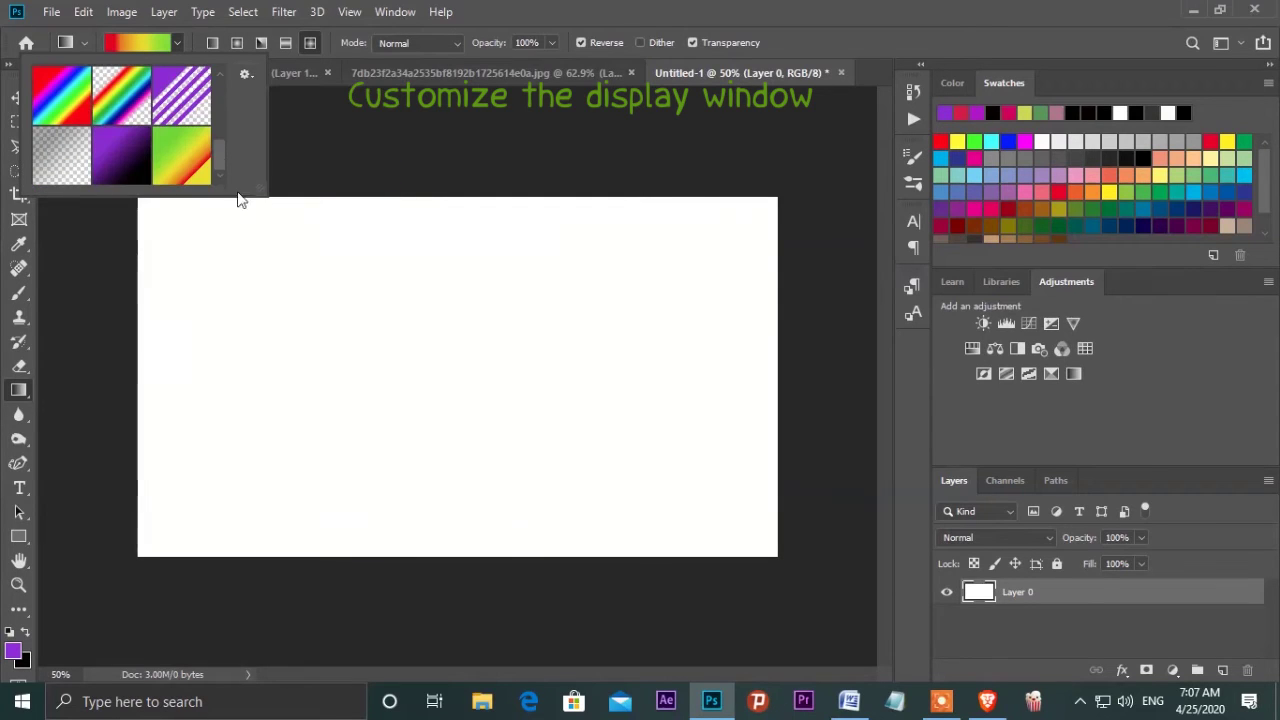
{"action": "left_click", "coordinate": [244, 72]}
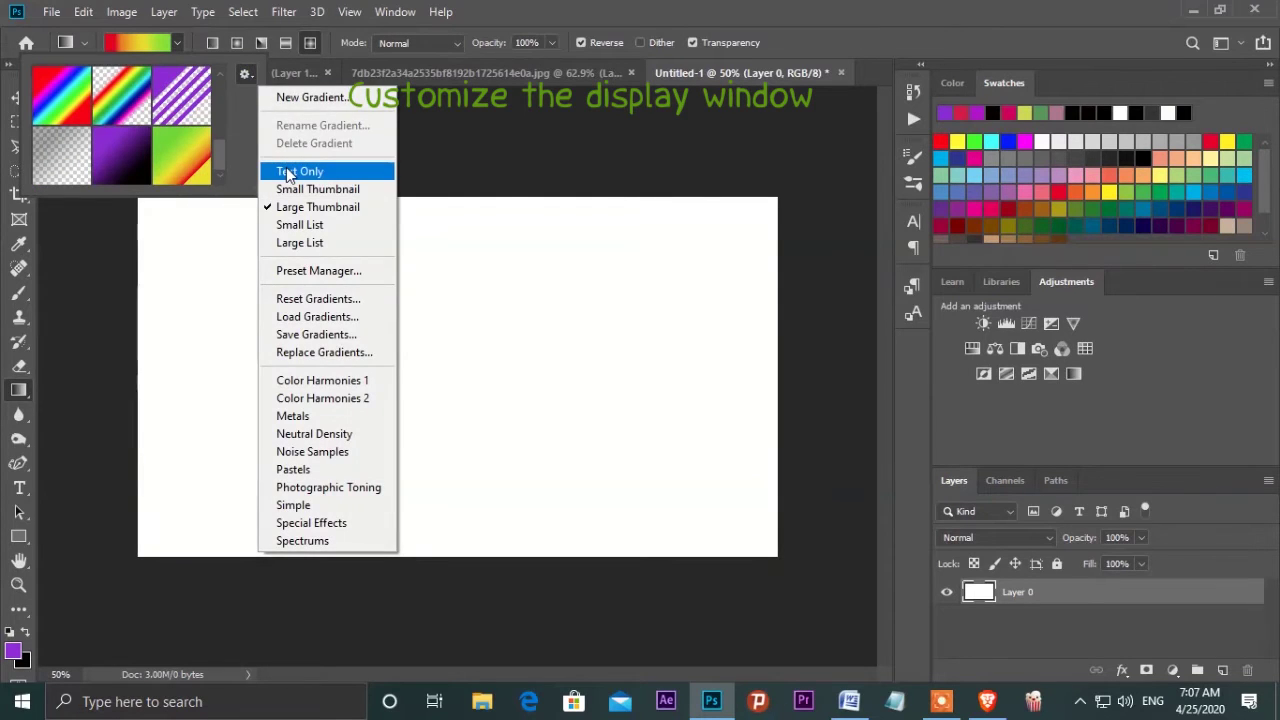
{"action": "left_click", "coordinate": [292, 171]}
{"action": "left_click", "coordinate": [245, 75]}
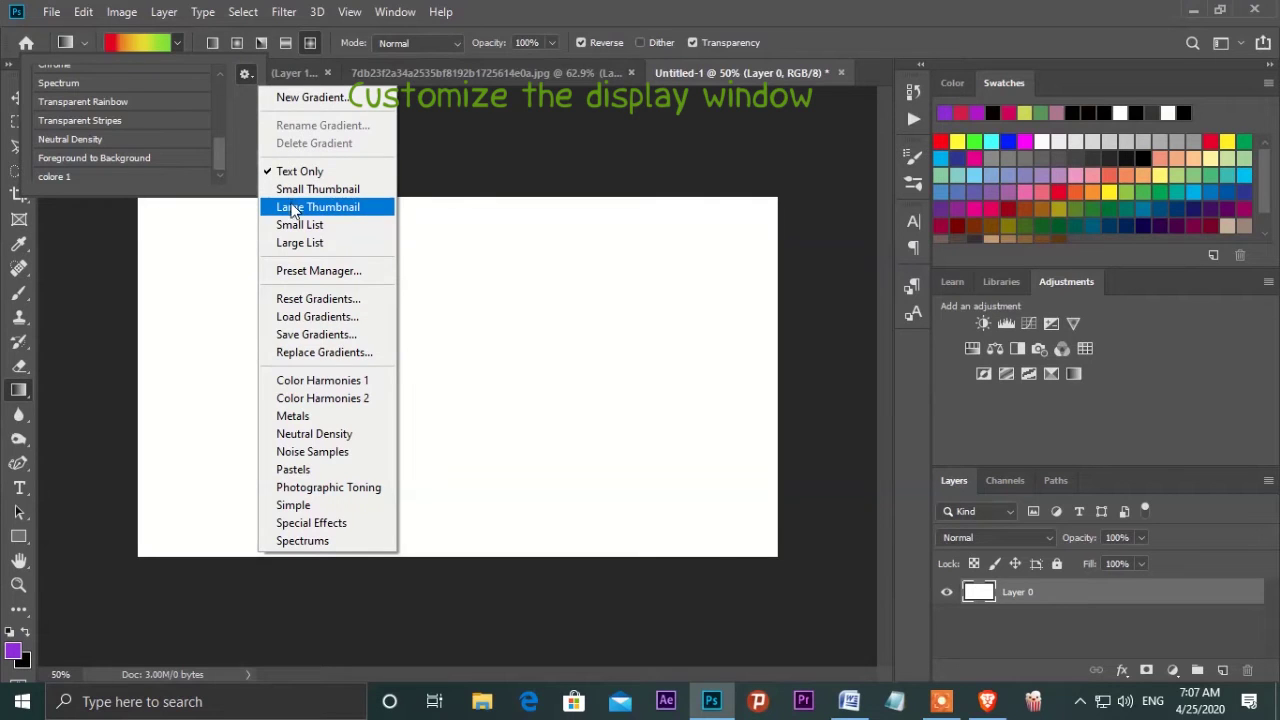
{"action": "left_click", "coordinate": [292, 224]}
{"action": "left_click", "coordinate": [242, 72]}
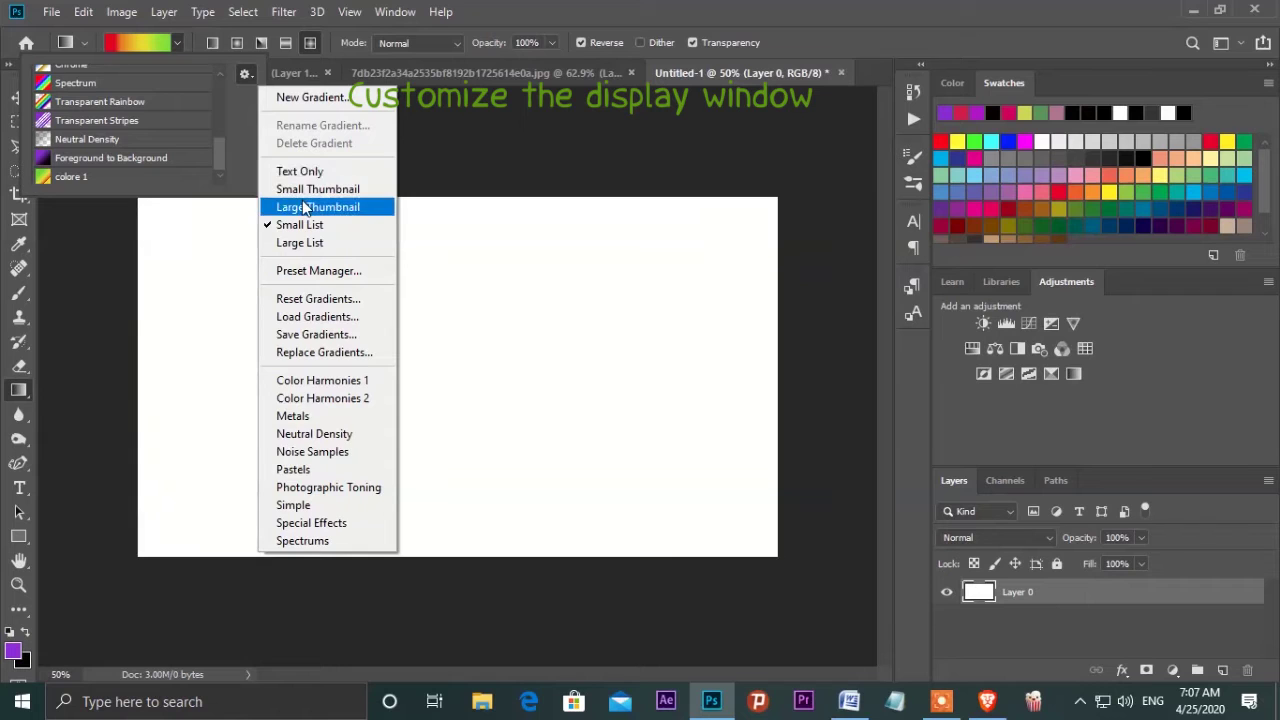
{"action": "left_click", "coordinate": [306, 207]}
{"action": "left_click", "coordinate": [244, 74]}
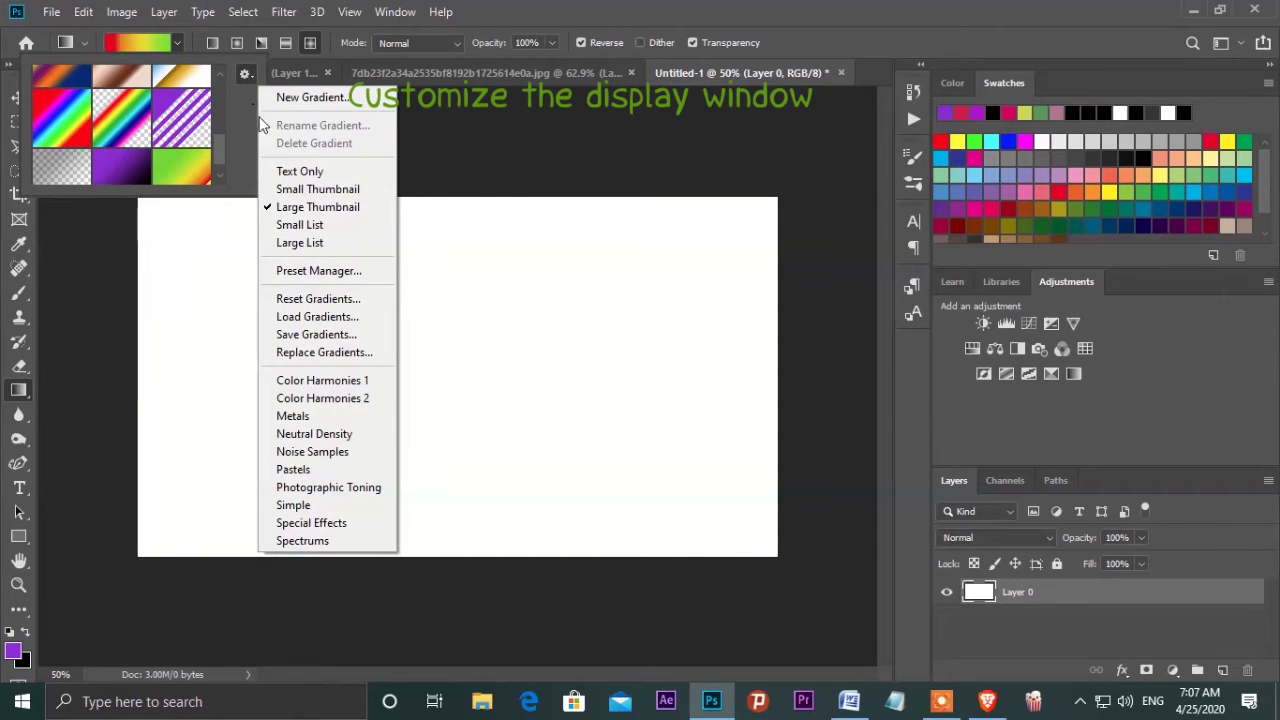
{"action": "left_click", "coordinate": [292, 188]}
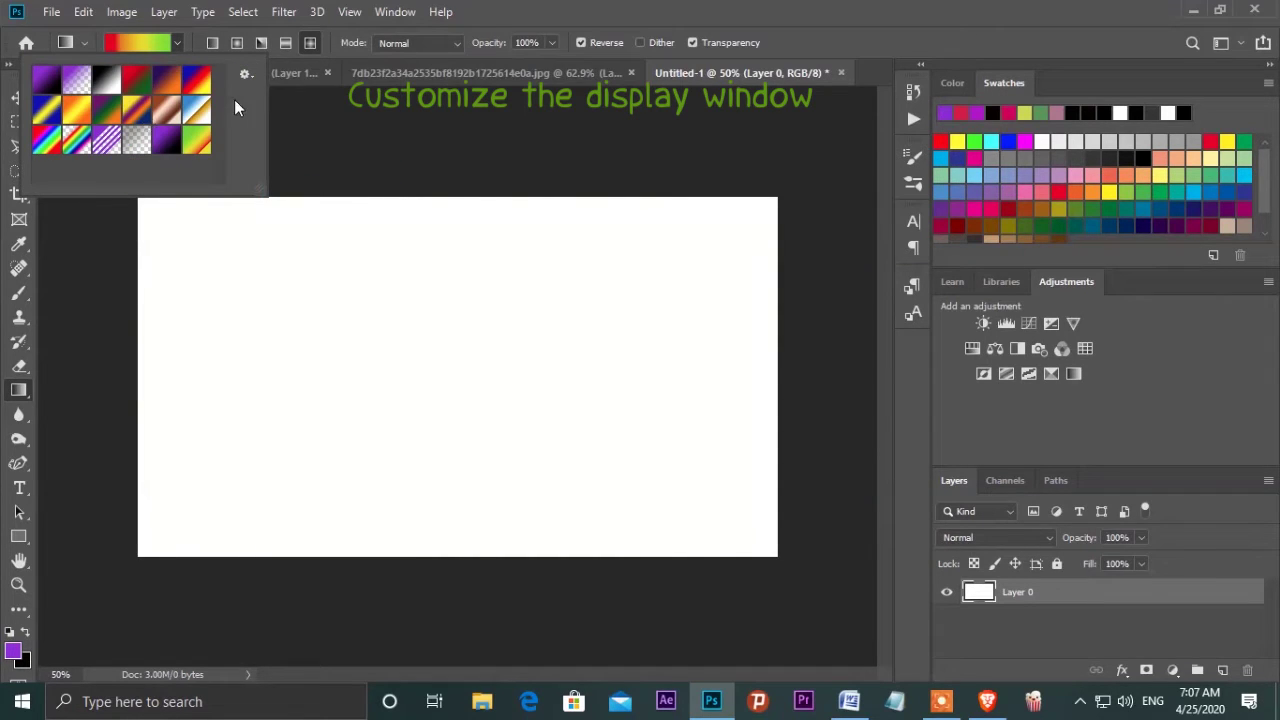
Load the Color Harmonies 2 gradient set, saving the current gradients first.
{"action": "left_click", "coordinate": [244, 74]}
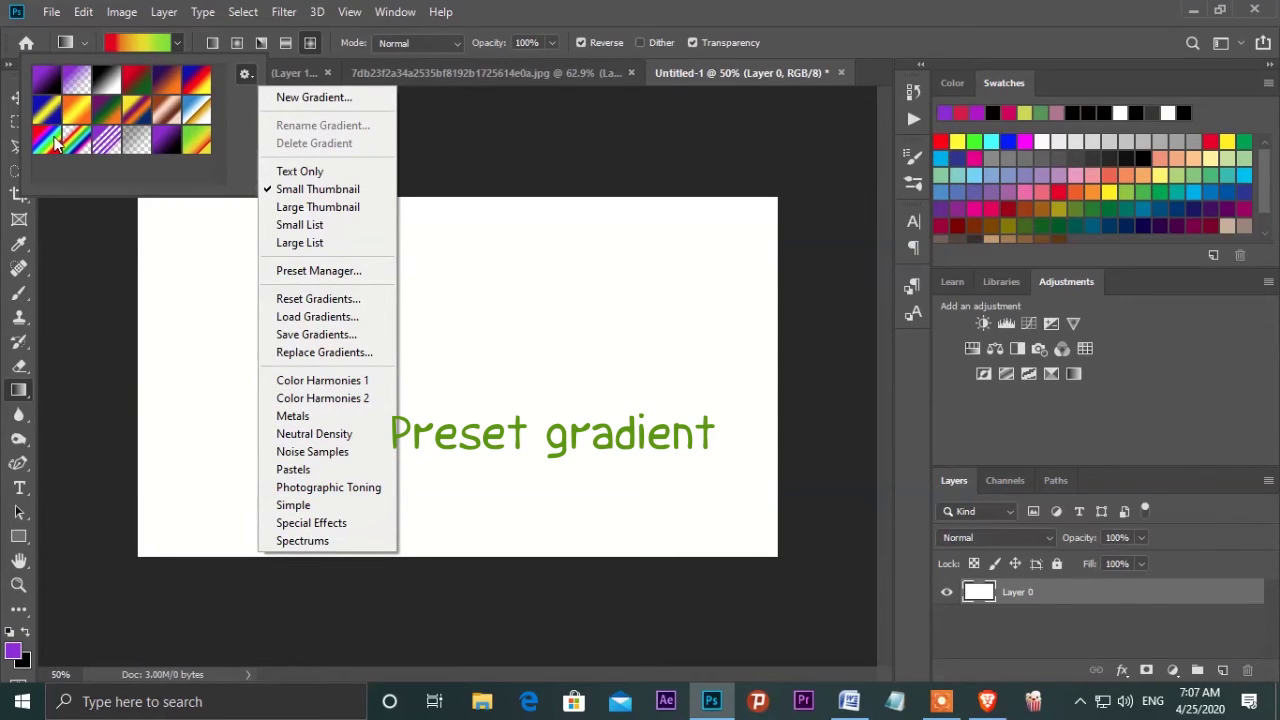
{"action": "left_click", "coordinate": [322, 398]}
{"action": "left_click", "coordinate": [554, 272]}
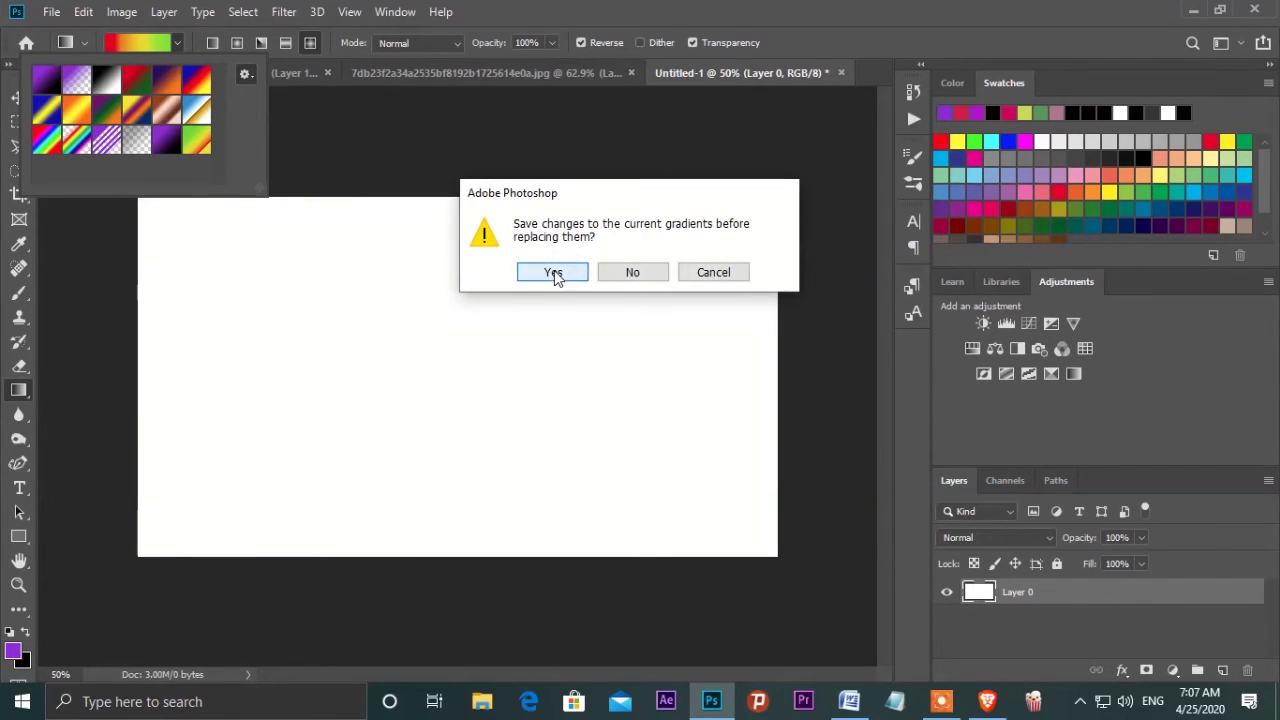
{"action": "left_click", "coordinate": [556, 274]}
{"action": "left_click", "coordinate": [976, 69]}
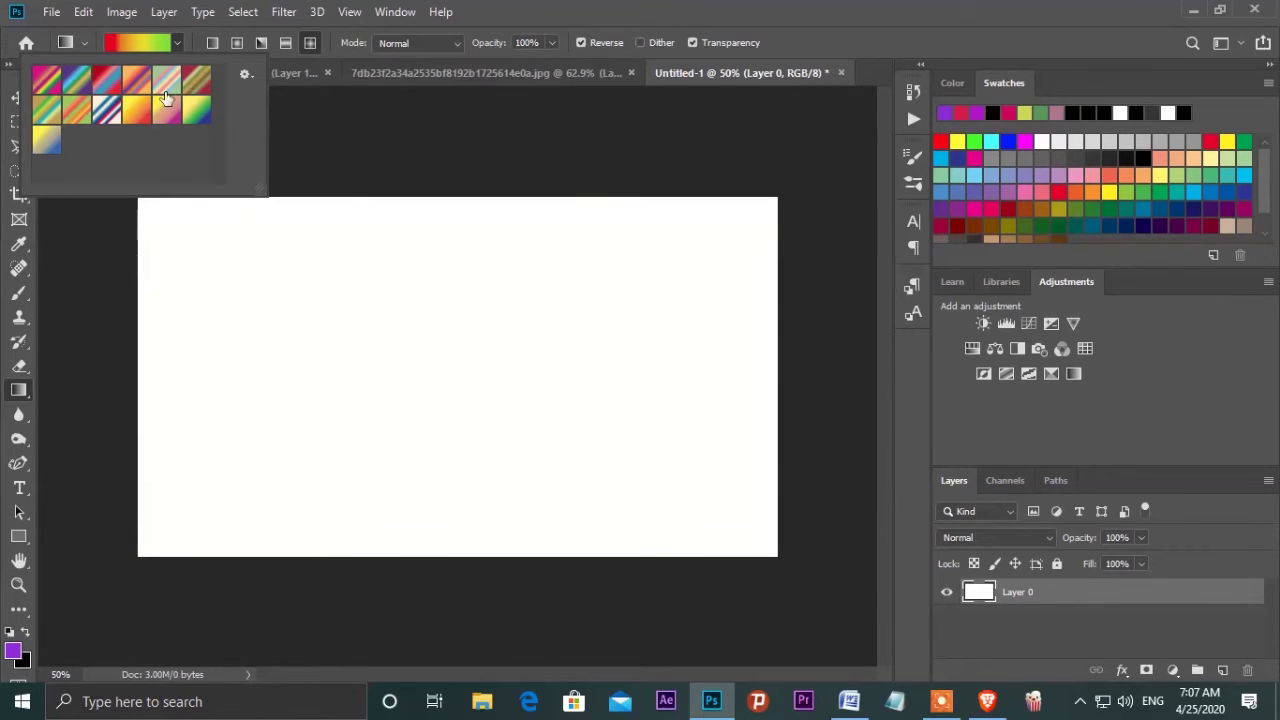
Load the Noise Samples, Metals, then Photographic Toning sets, picking a white-to-brown gradient.
{"action": "left_click", "coordinate": [244, 75]}
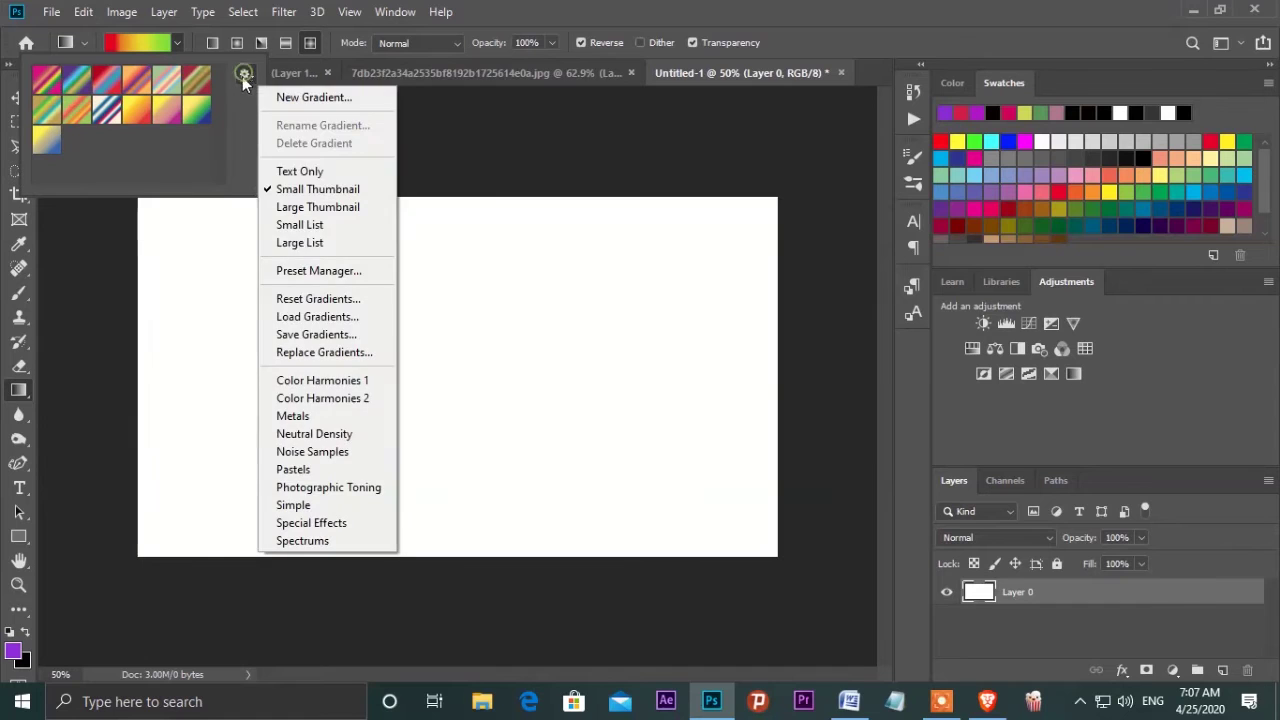
{"action": "left_click", "coordinate": [317, 452]}
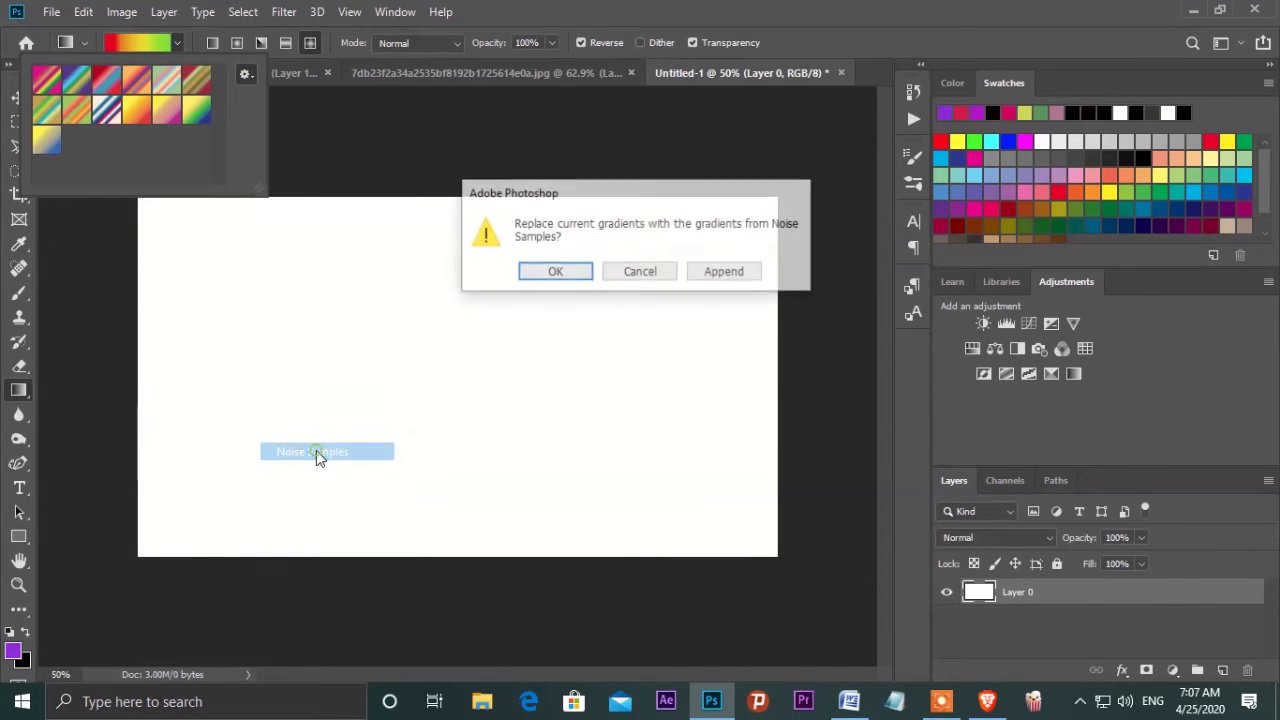
{"action": "left_click", "coordinate": [552, 271]}
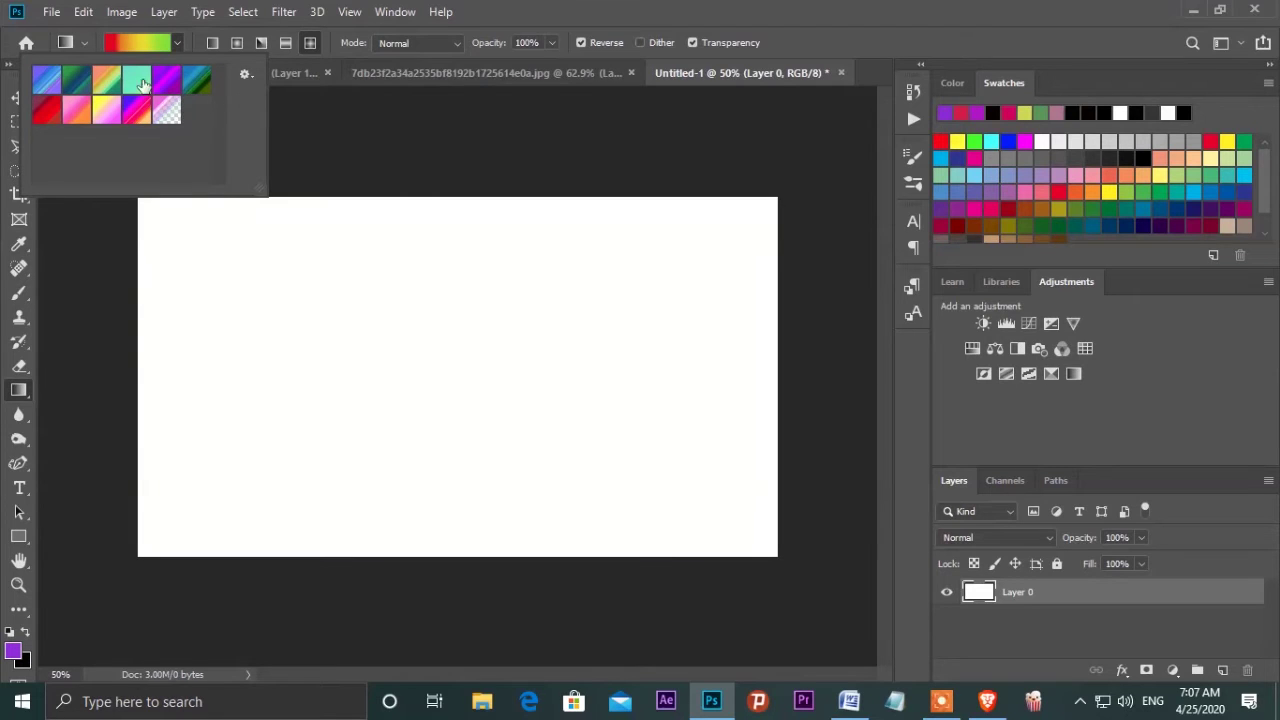
{"action": "left_click", "coordinate": [245, 74]}
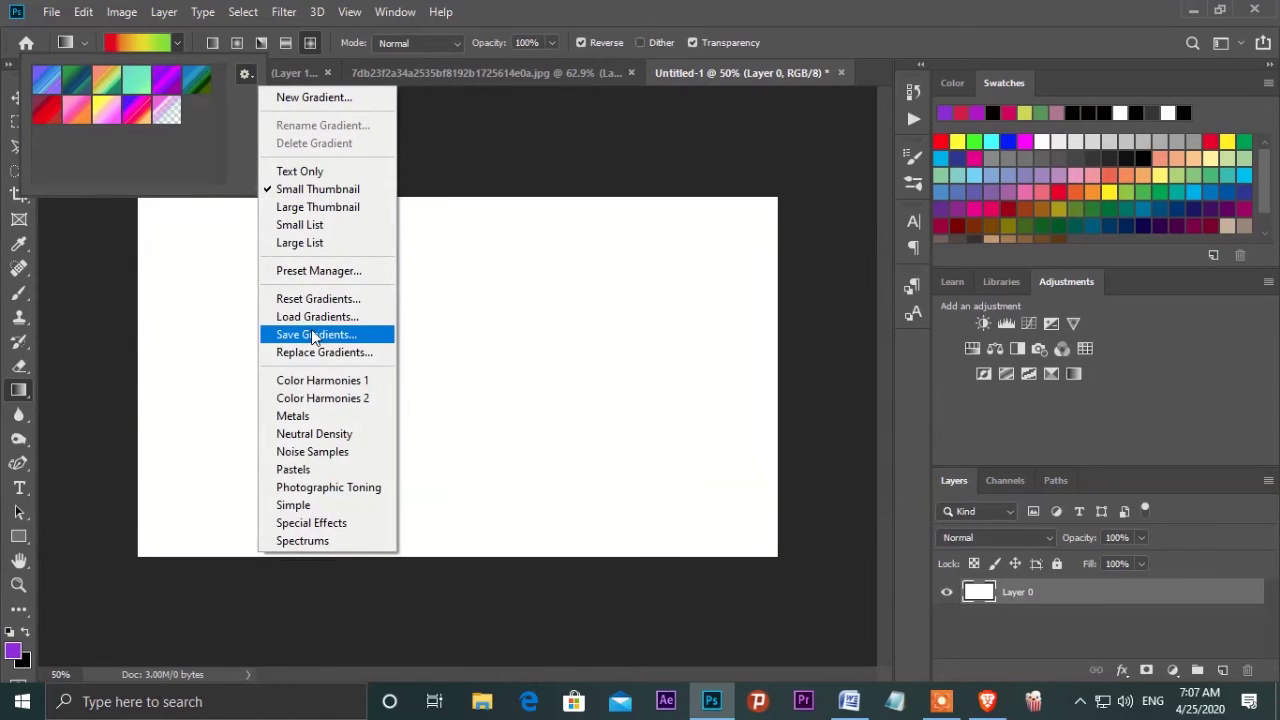
{"action": "left_click", "coordinate": [293, 416]}
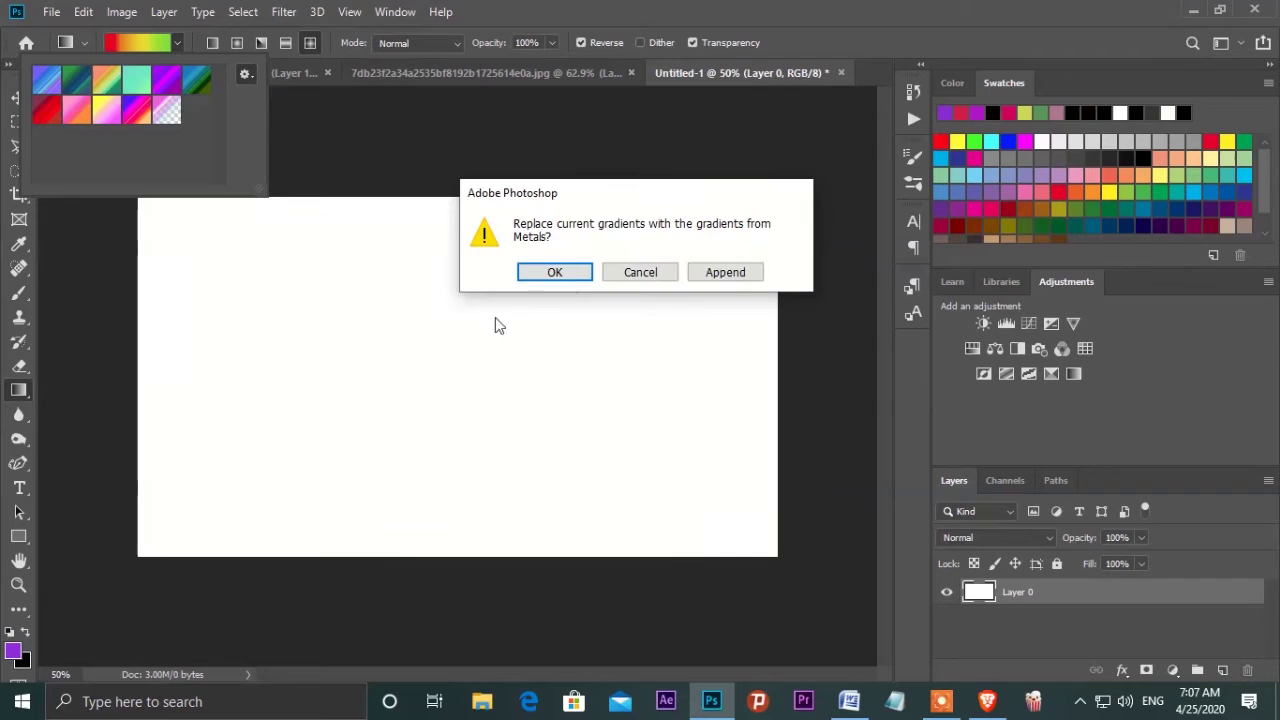
{"action": "left_click", "coordinate": [560, 271]}
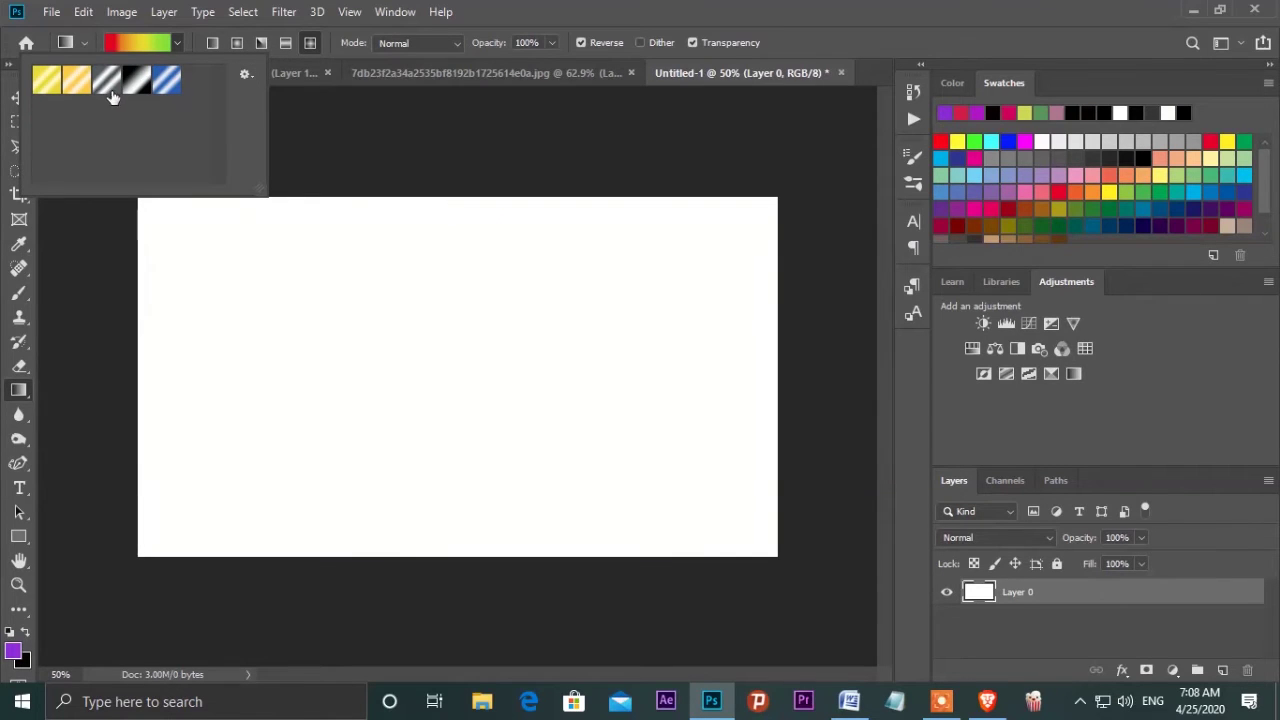
{"action": "left_click", "coordinate": [245, 74]}
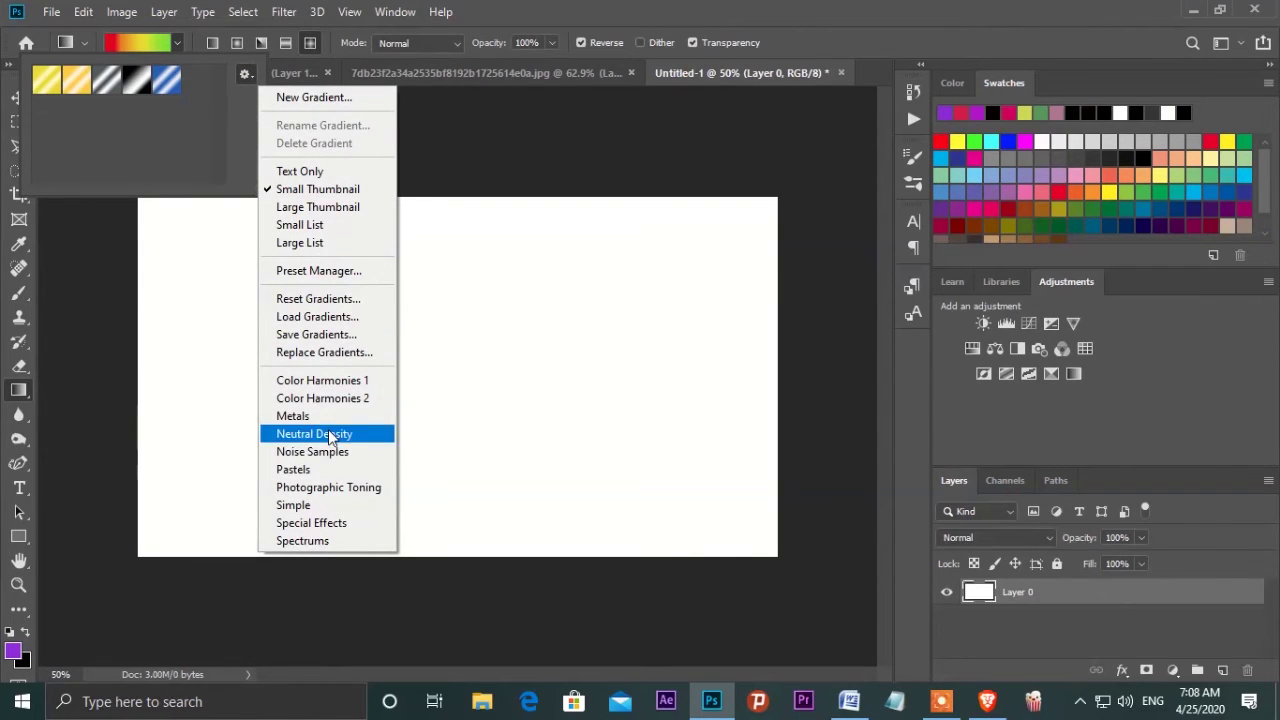
{"action": "left_click", "coordinate": [320, 488]}
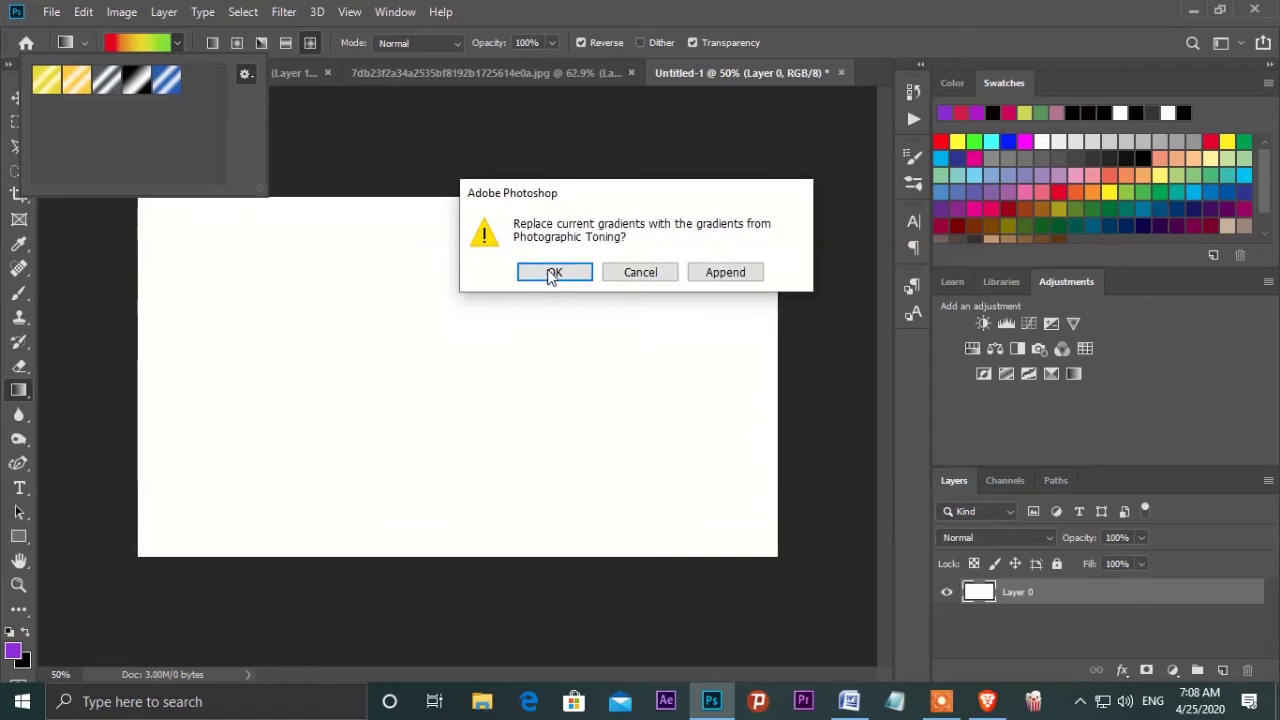
{"action": "left_click", "coordinate": [553, 278]}
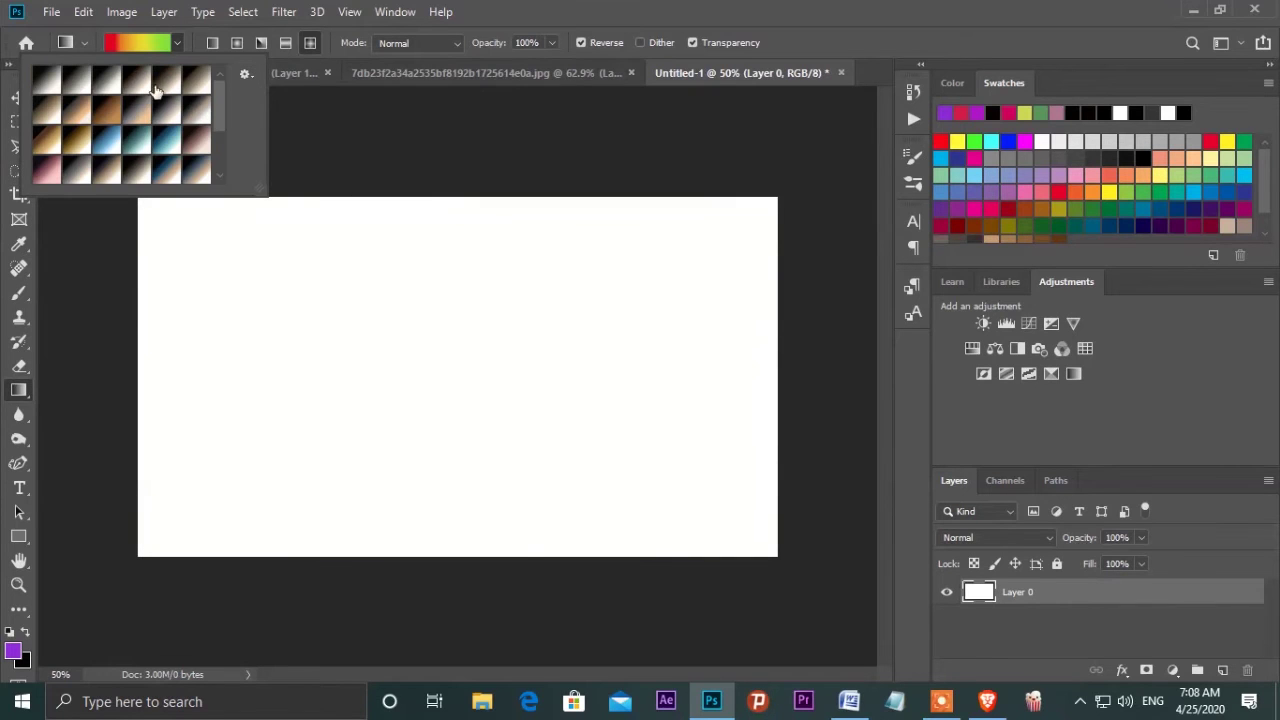
{"action": "left_click", "coordinate": [196, 82]}
{"action": "scroll", "coordinate": [215, 148], "scroll_direction": "down", "scroll_amount": 2}
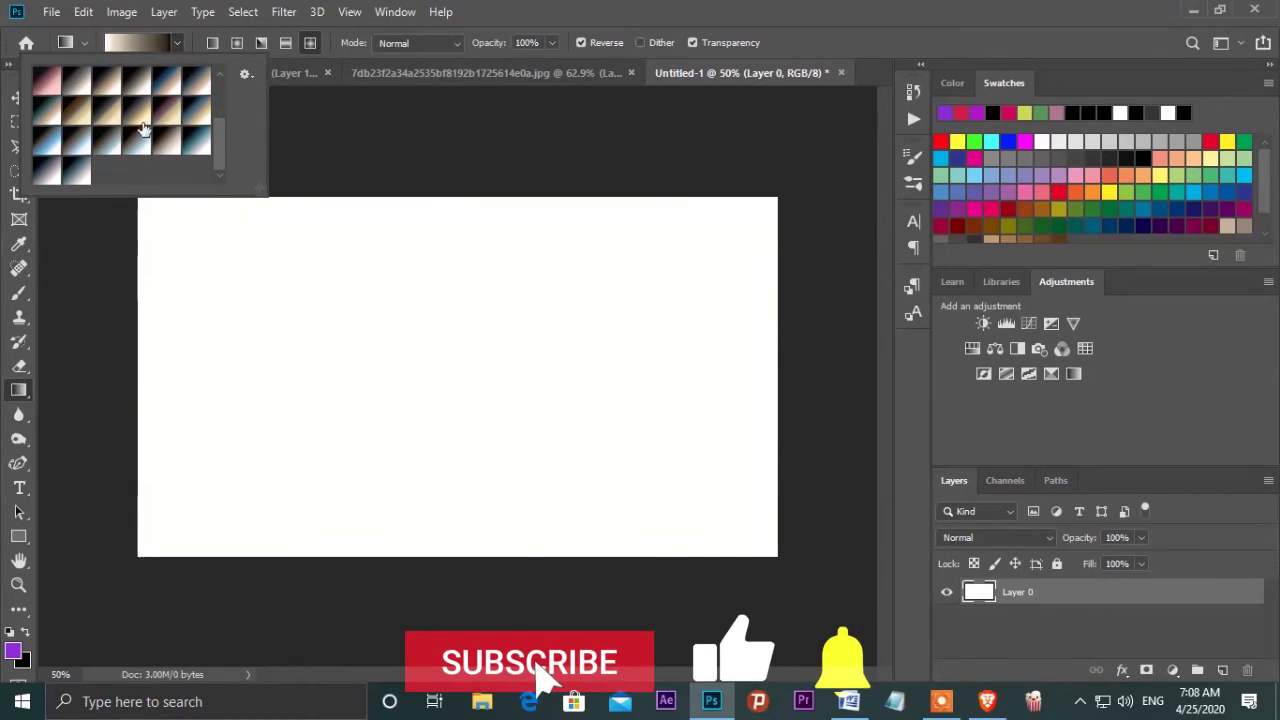
Replace the presets with the Special Effects set, then the Spectrums set.
{"action": "left_click", "coordinate": [245, 74]}
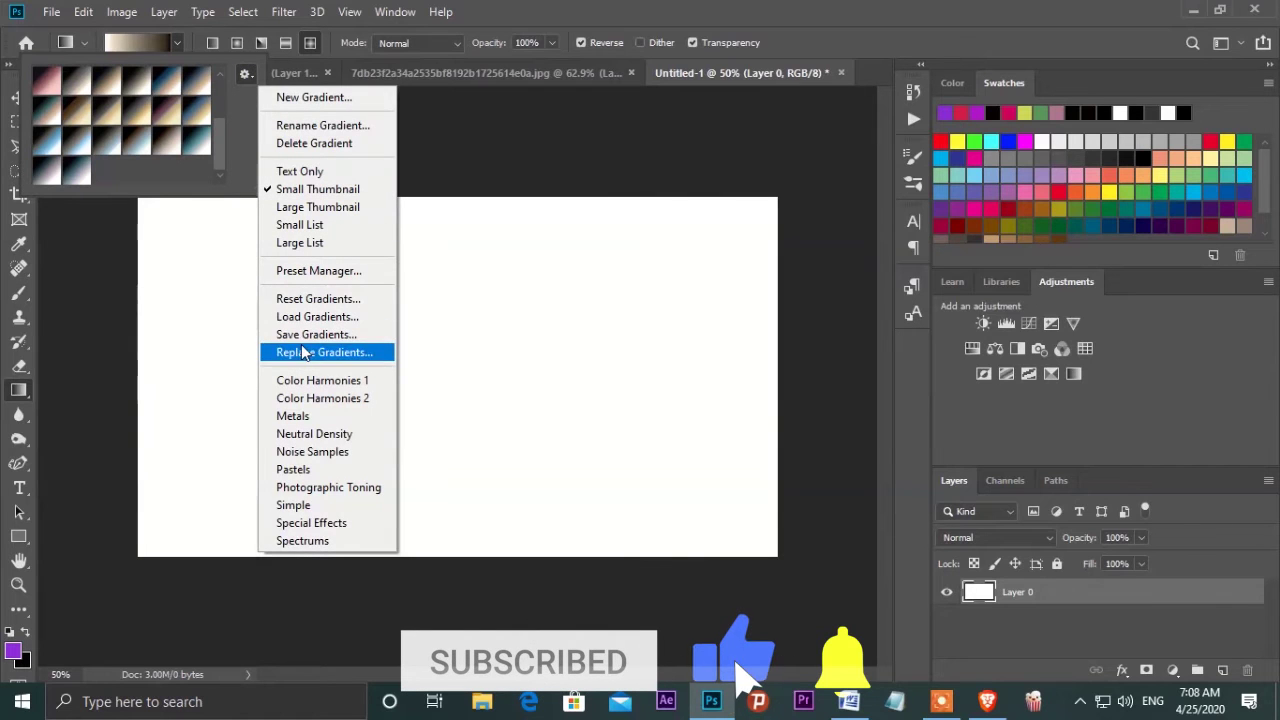
{"action": "left_click", "coordinate": [318, 524]}
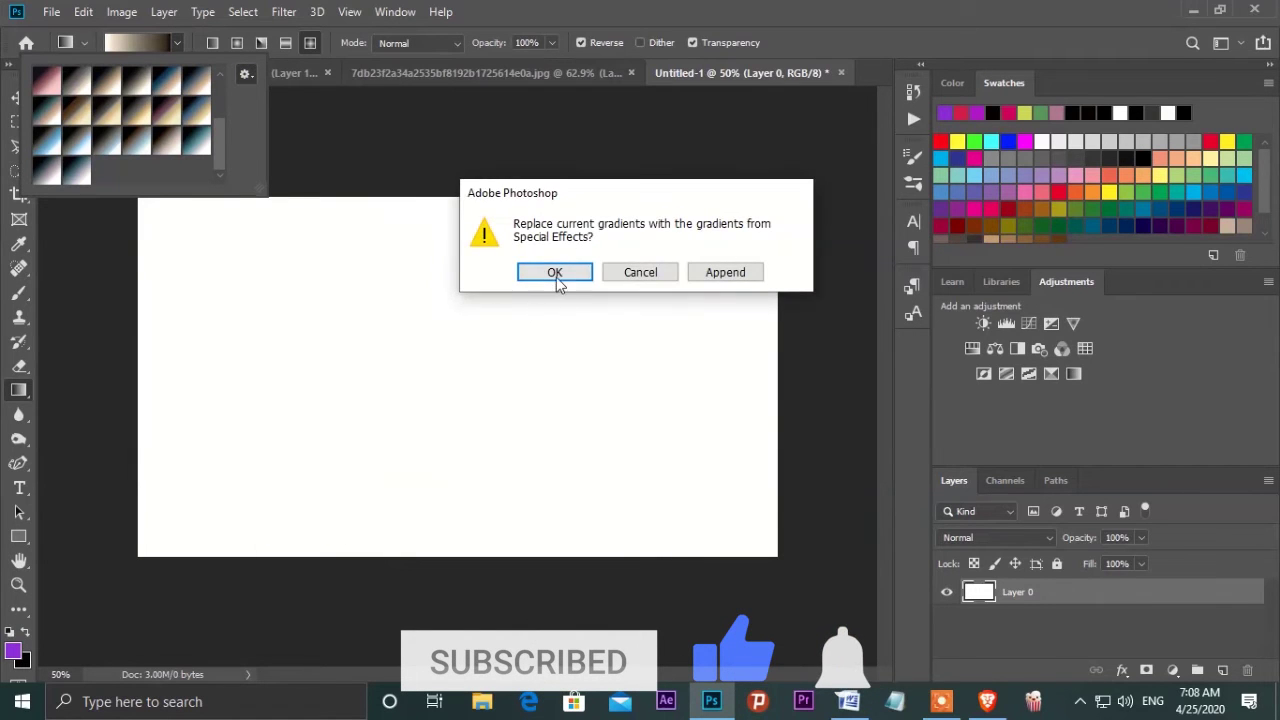
{"action": "left_click", "coordinate": [556, 279]}
{"action": "left_click", "coordinate": [244, 76]}
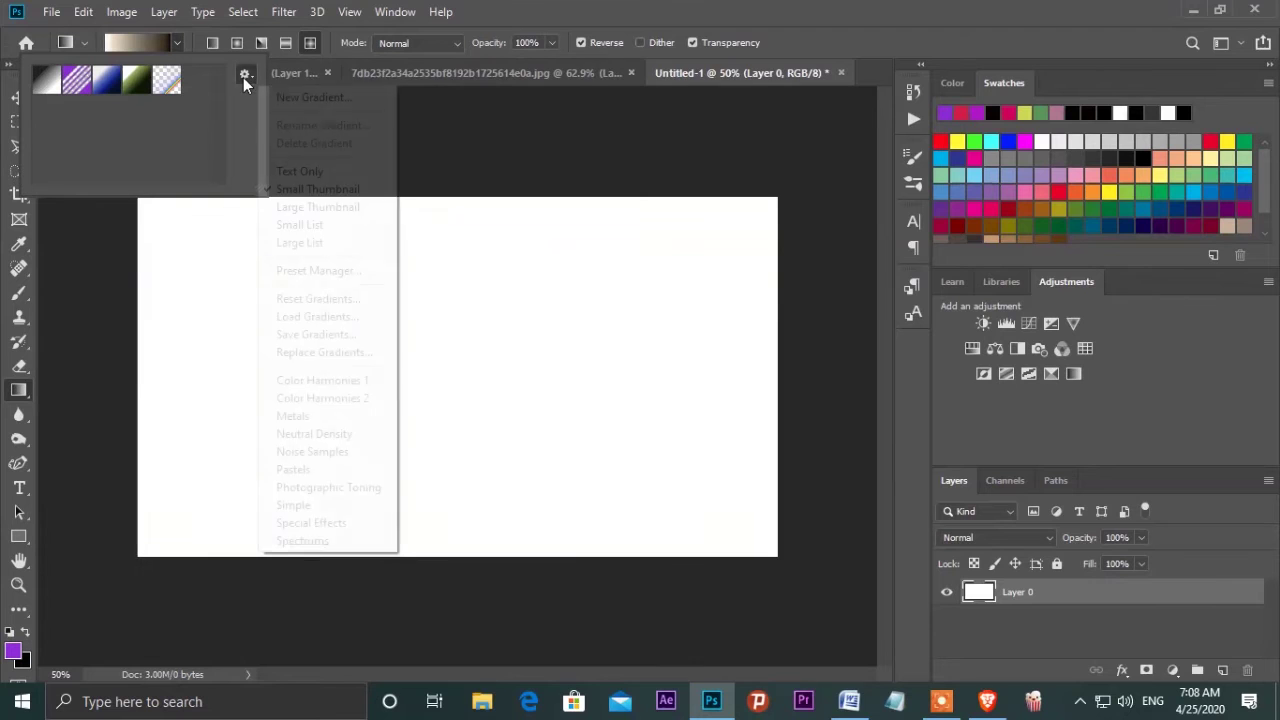
{"action": "left_click", "coordinate": [294, 538]}
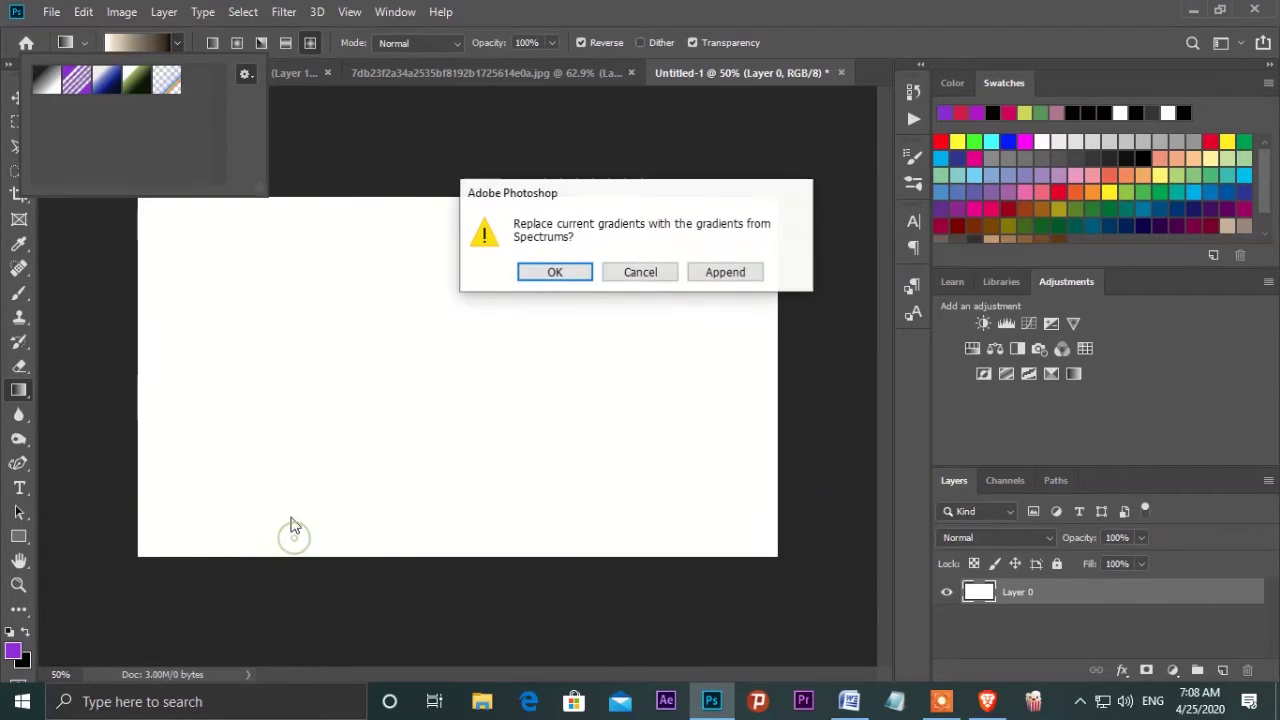
{"action": "left_click", "coordinate": [554, 277]}
Replace the presets with the Neutral Density set, then the Noise Samples set.
{"action": "left_click", "coordinate": [245, 75]}
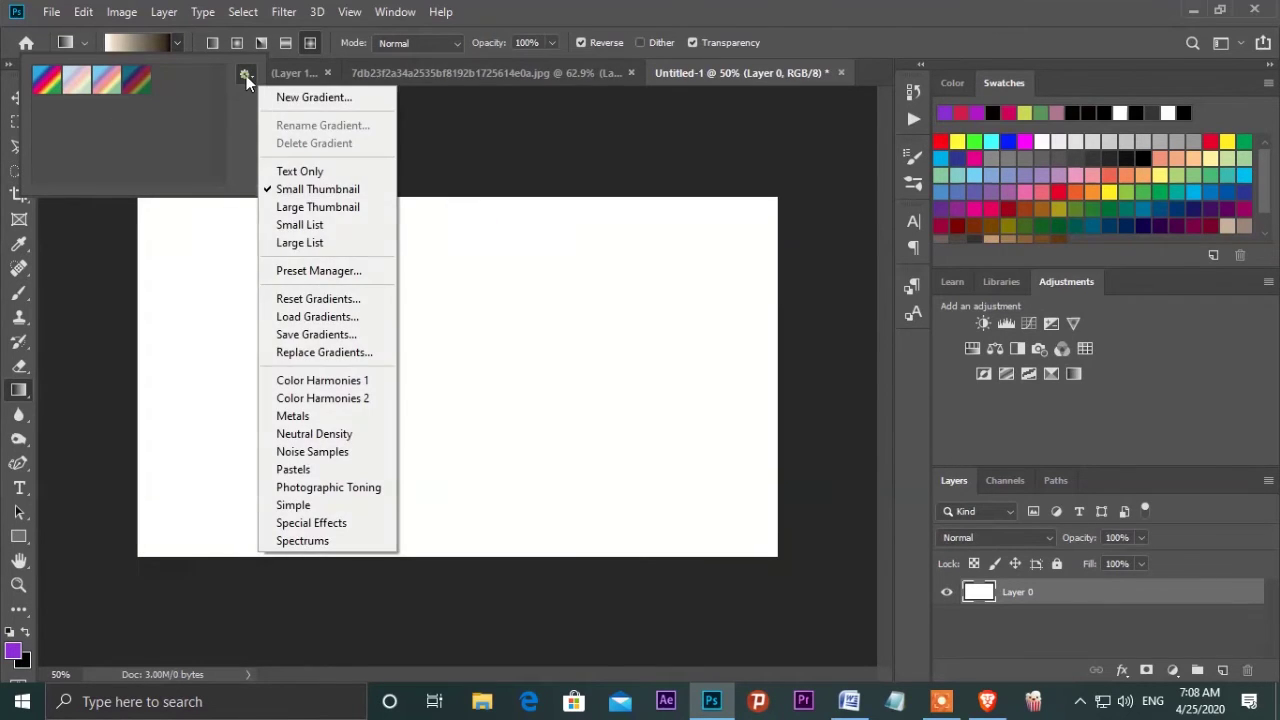
{"action": "left_click", "coordinate": [306, 435]}
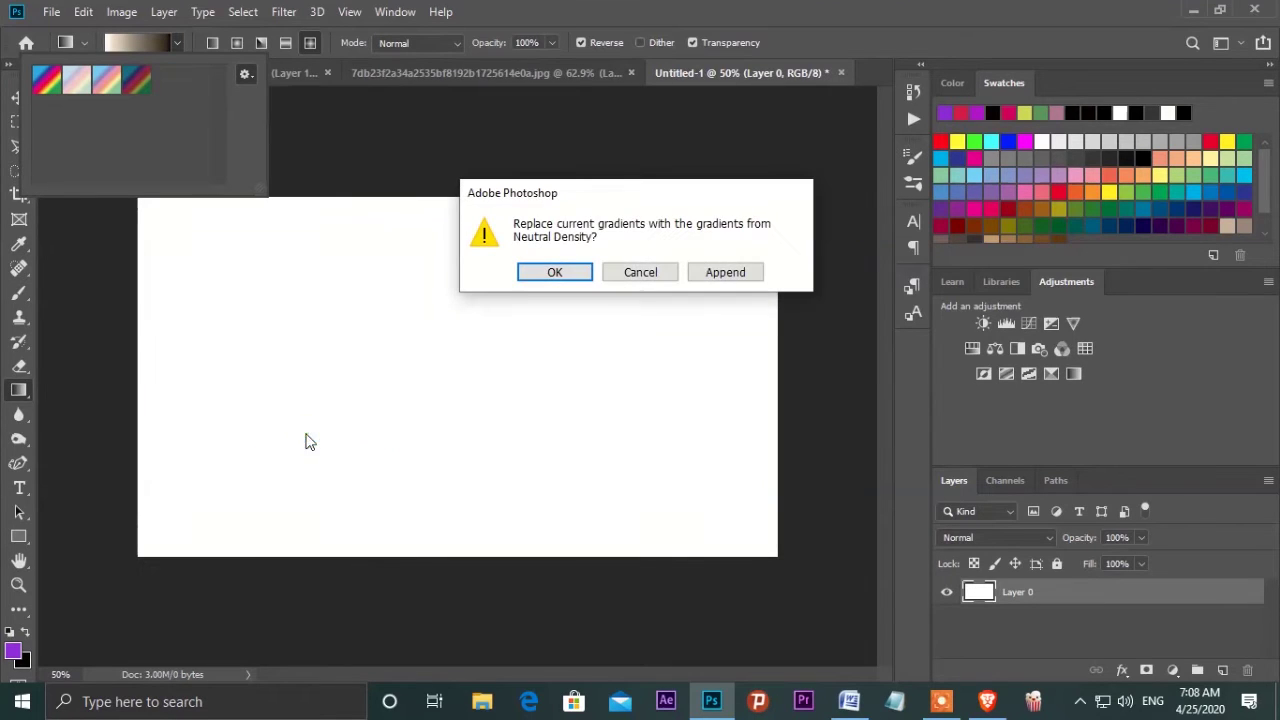
{"action": "left_click", "coordinate": [535, 271]}
{"action": "left_click", "coordinate": [245, 74]}
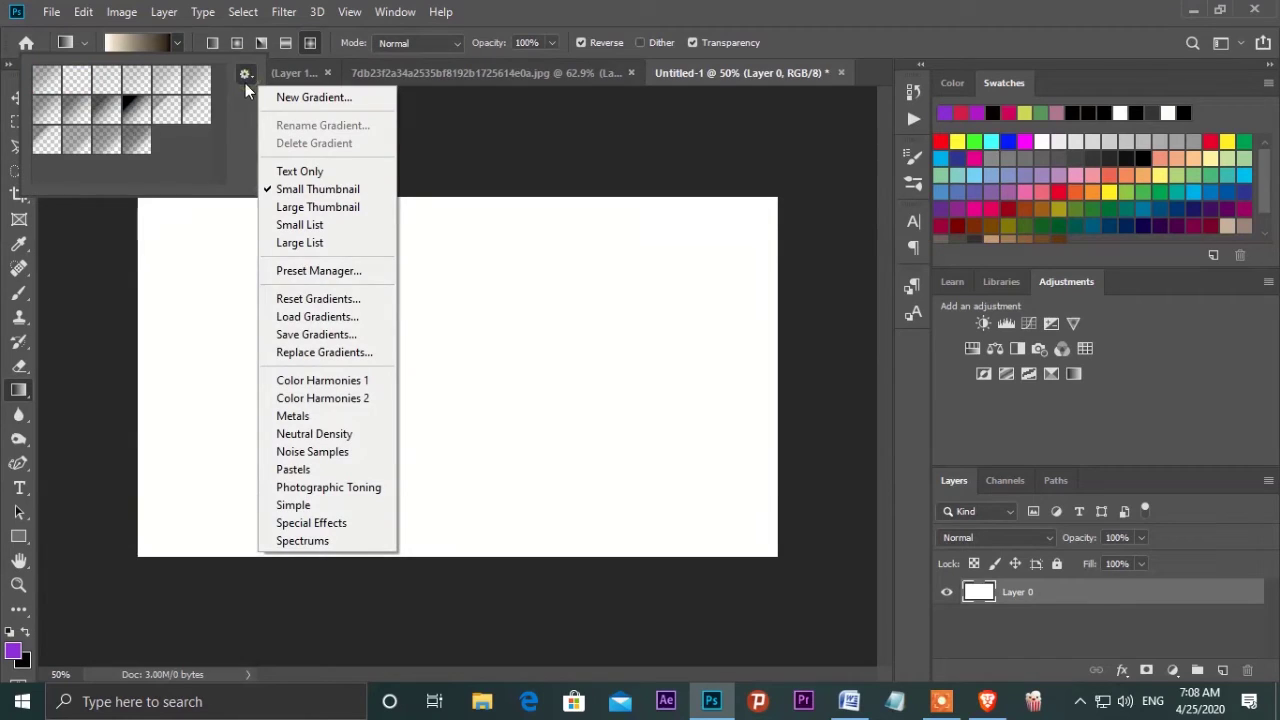
{"action": "left_click", "coordinate": [312, 451]}
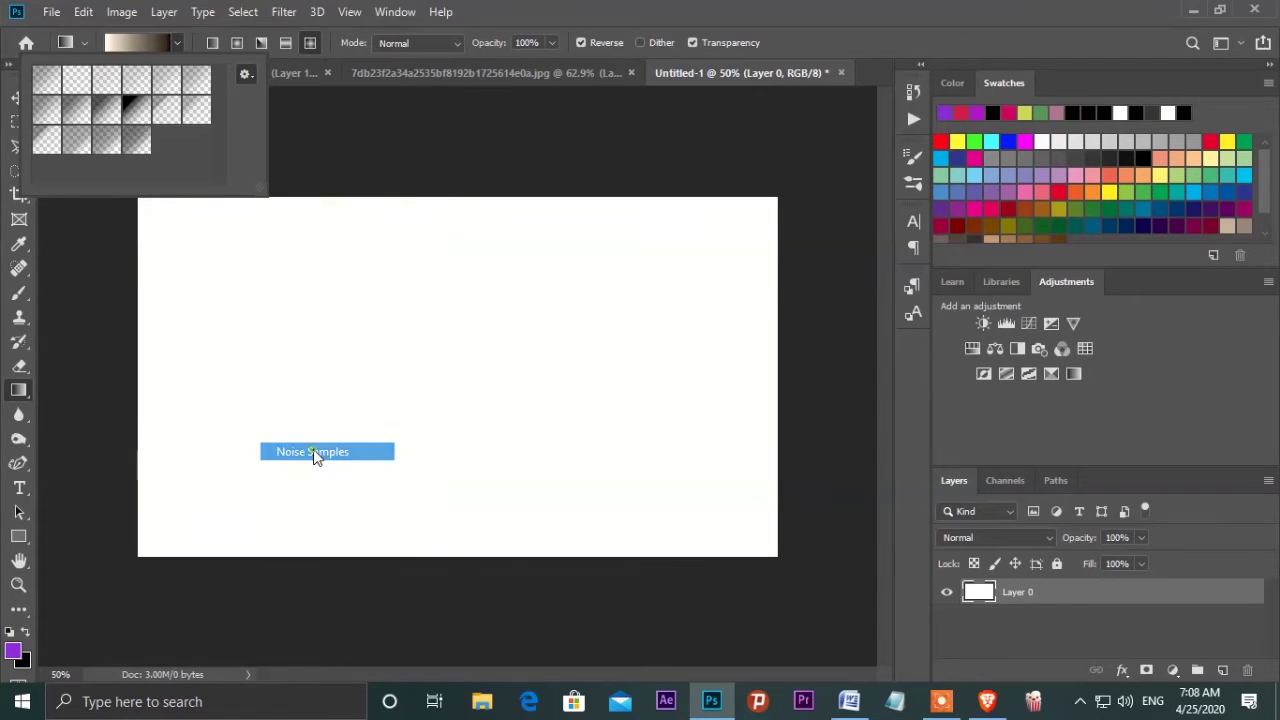
{"action": "left_click", "coordinate": [575, 272]}
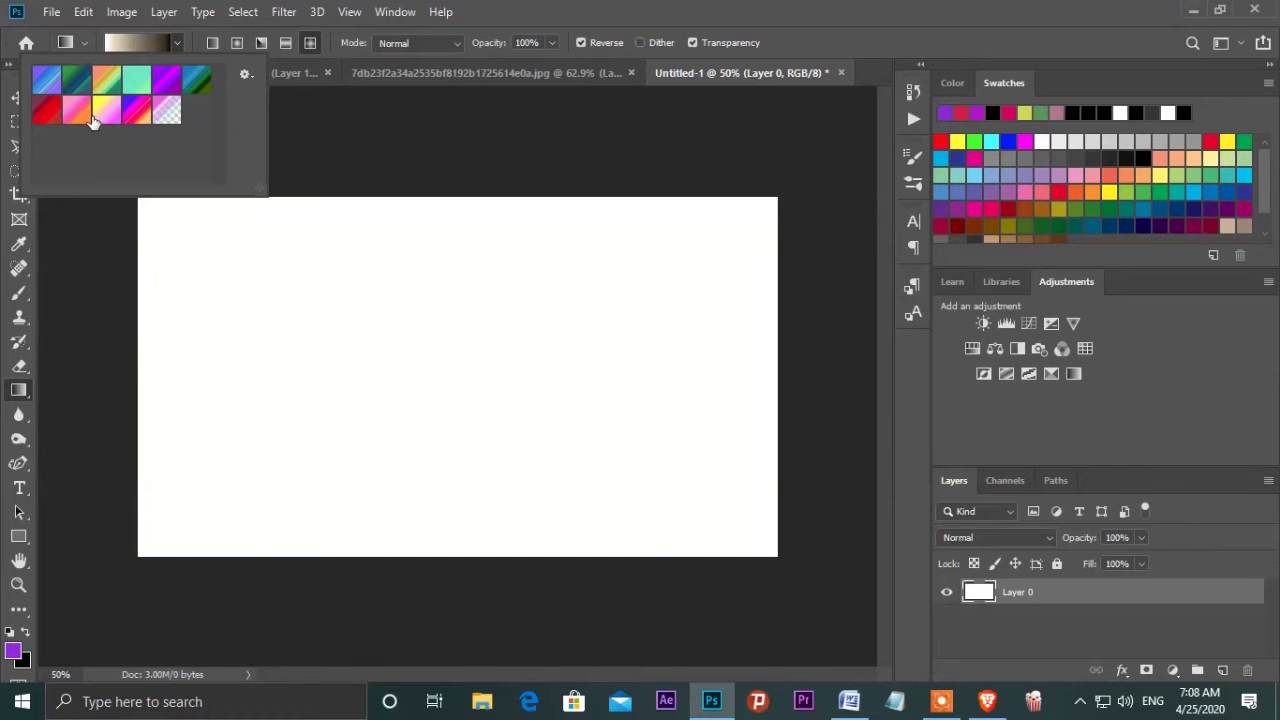
{"action": "left_click", "coordinate": [243, 74]}
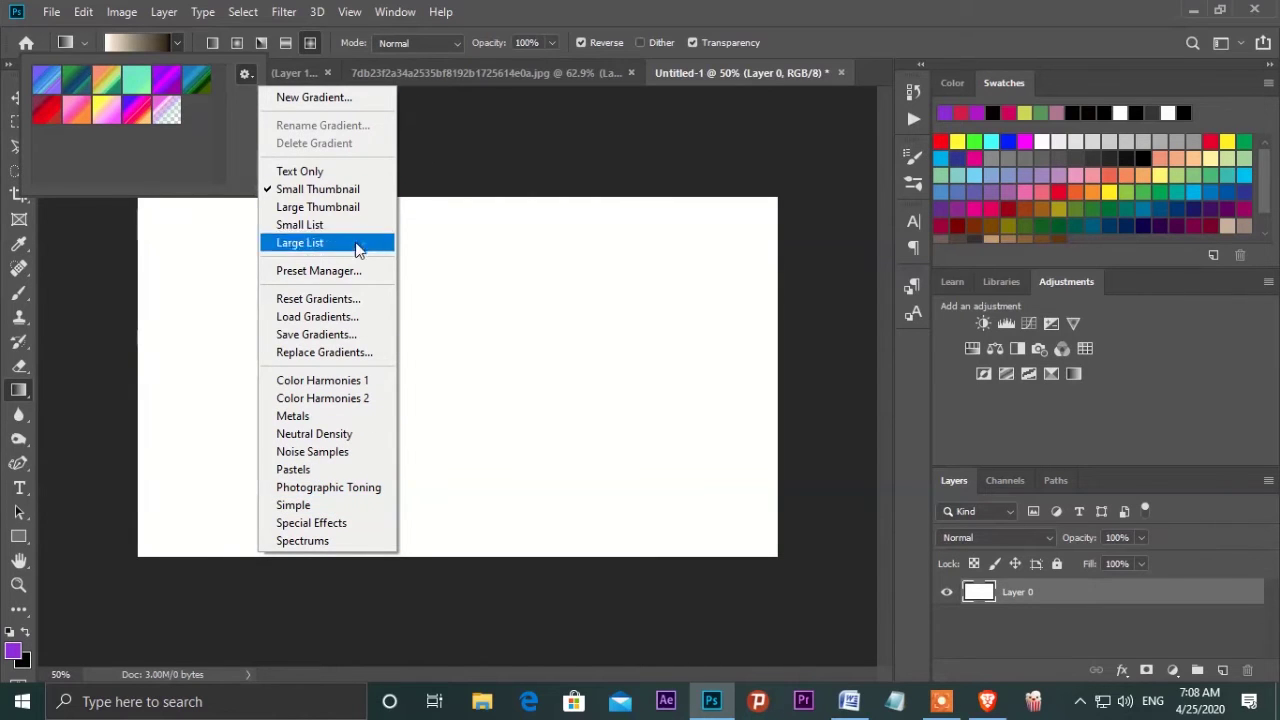
Switch to Linear Gradient and choose the green-to-orange multicolour Noise Samples preset.
{"action": "left_click", "coordinate": [569, 8]}
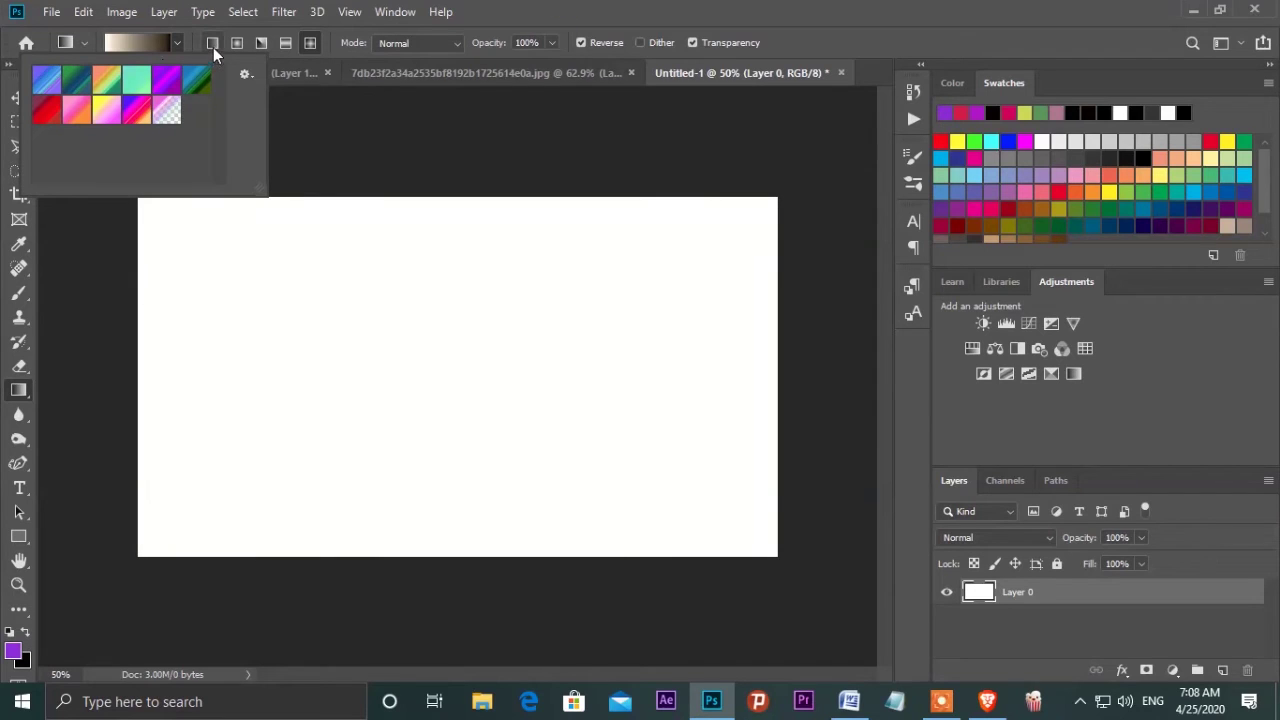
{"action": "left_click", "coordinate": [178, 43]}
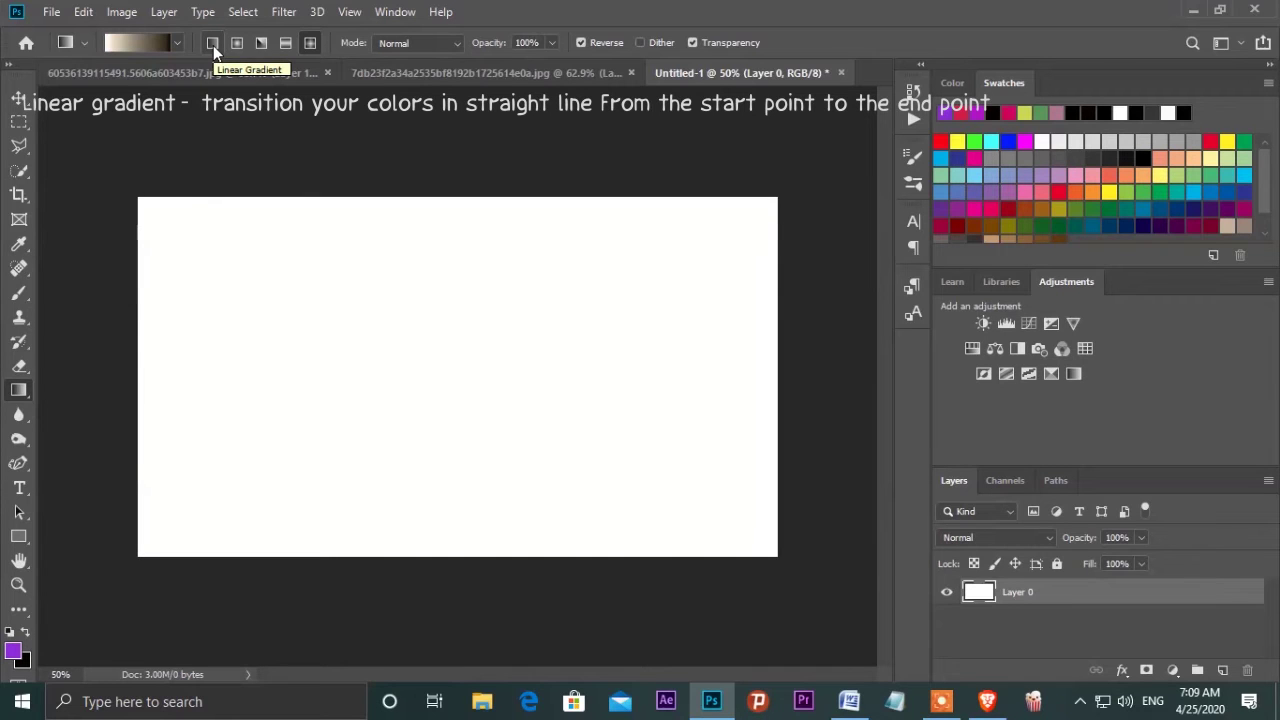
{"action": "left_click", "coordinate": [213, 45]}
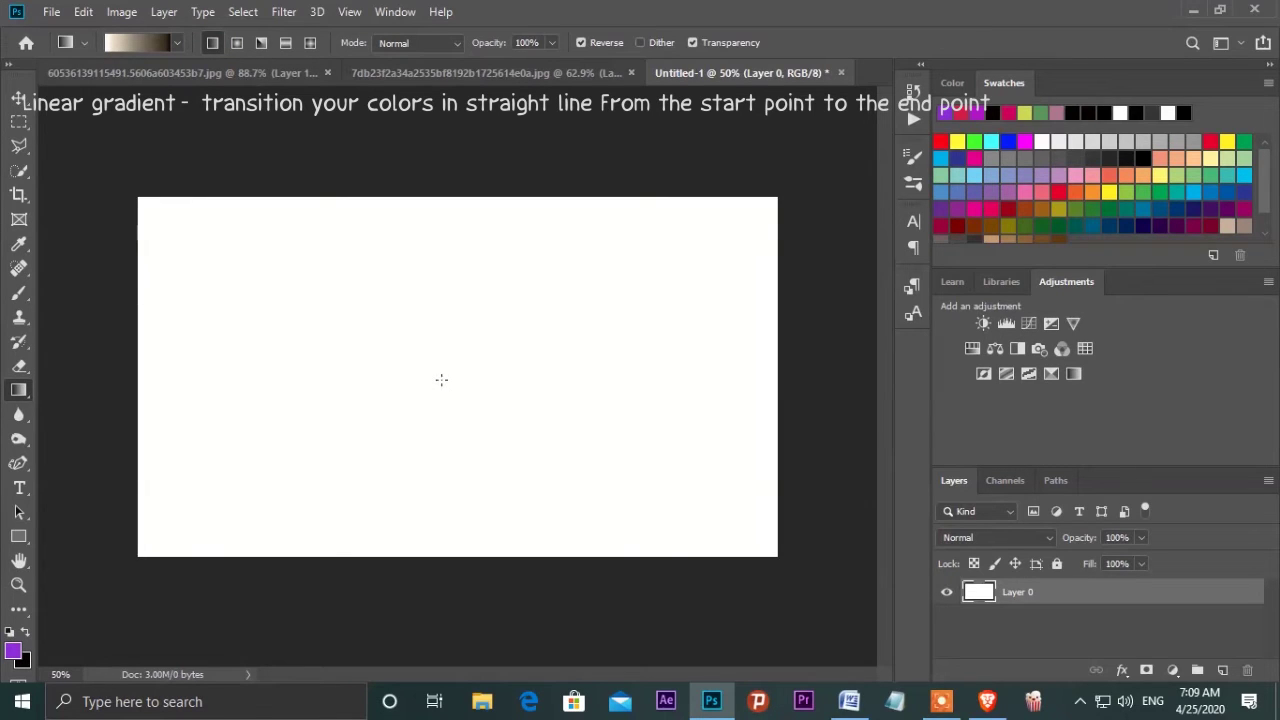
{"action": "left_click", "coordinate": [177, 42]}
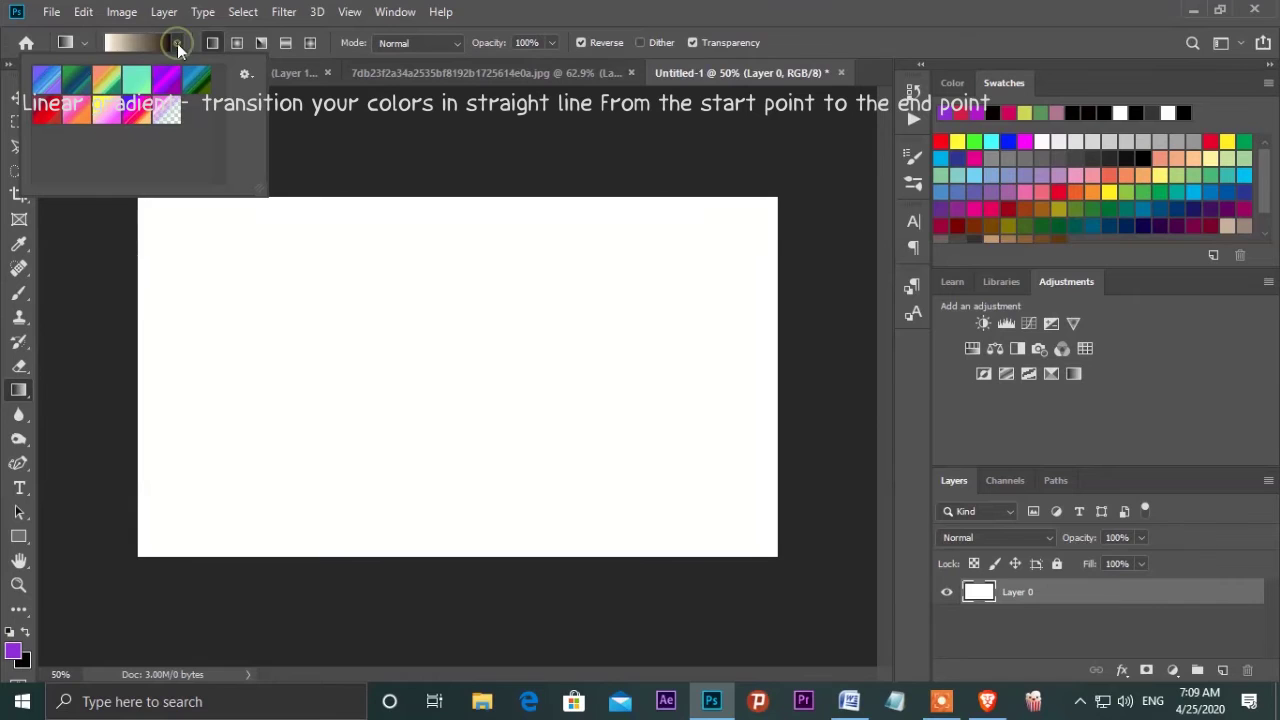
{"action": "left_click", "coordinate": [113, 85]}
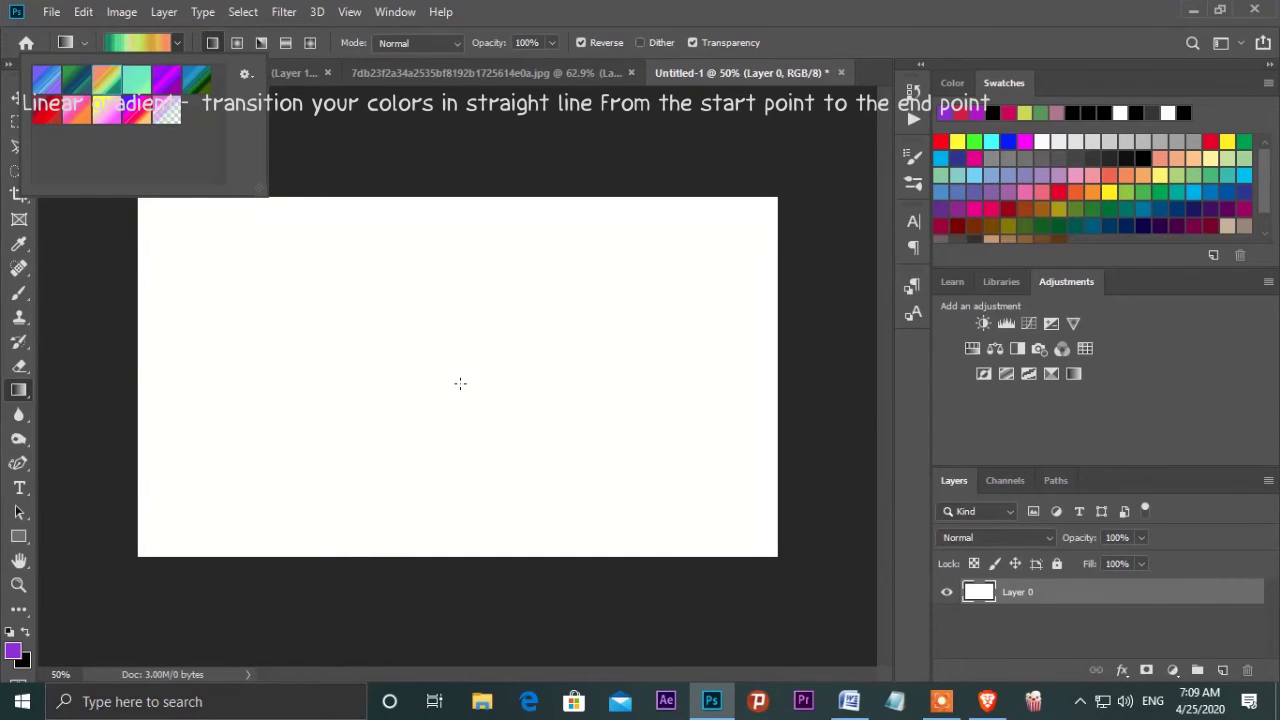
{"action": "left_click", "coordinate": [177, 42]}
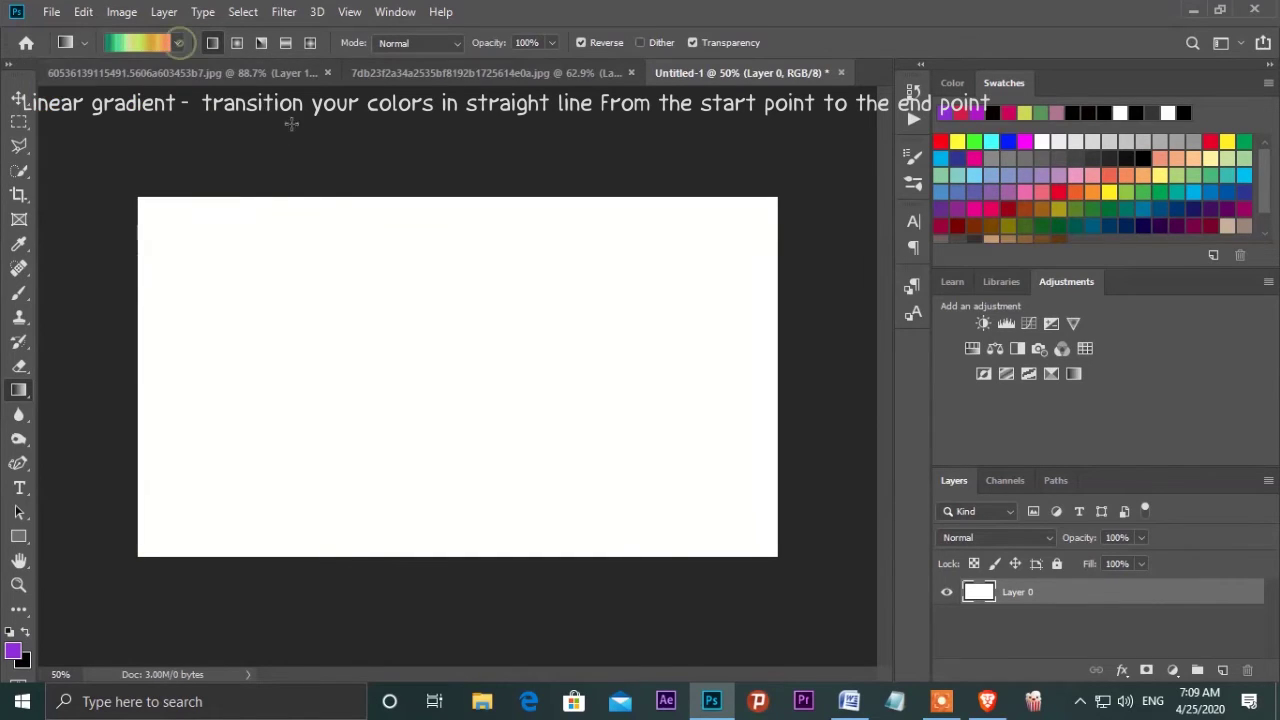
Redraw the linear gradient until a thin green-yellow band runs horizontally between teal and salmon.
{"action": "left_click_drag", "start_coordinate": [429, 377], "coordinate": [463, 437]}
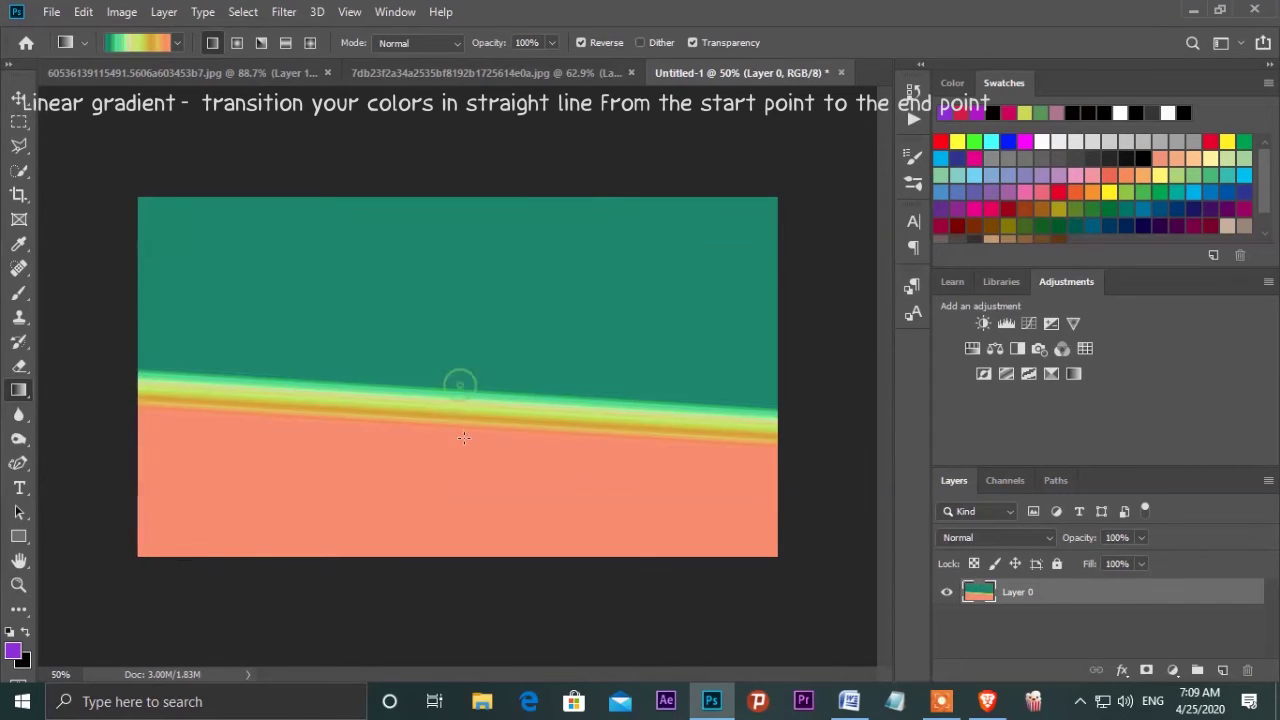
{"action": "left_click_drag", "start_coordinate": [449, 371], "coordinate": [458, 405]}
{"action": "mouse_move", "coordinate": [472, 362]}
{"action": "left_mouse_down"}
{"action": "mouse_move", "coordinate": [475, 410]}
{"action": "mouse_move", "coordinate": [460, 388]}
{"action": "left_mouse_up"}
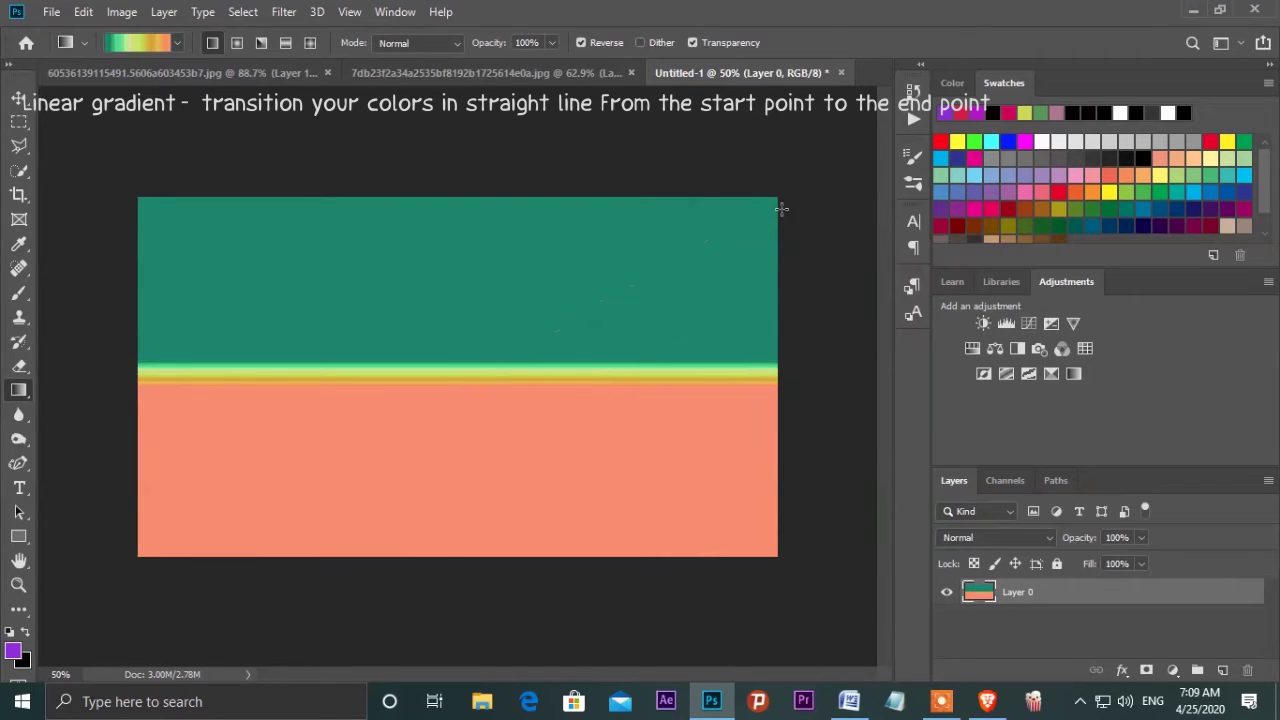
{"action": "left_click_drag", "start_coordinate": [750, 234], "coordinate": [773, 214]}
{"action": "mouse_move", "coordinate": [475, 420]}
{"action": "left_mouse_down"}
{"action": "mouse_move", "coordinate": [471, 388]}
{"action": "mouse_move", "coordinate": [482, 433]}
{"action": "mouse_move", "coordinate": [502, 439]}
{"action": "left_mouse_up"}
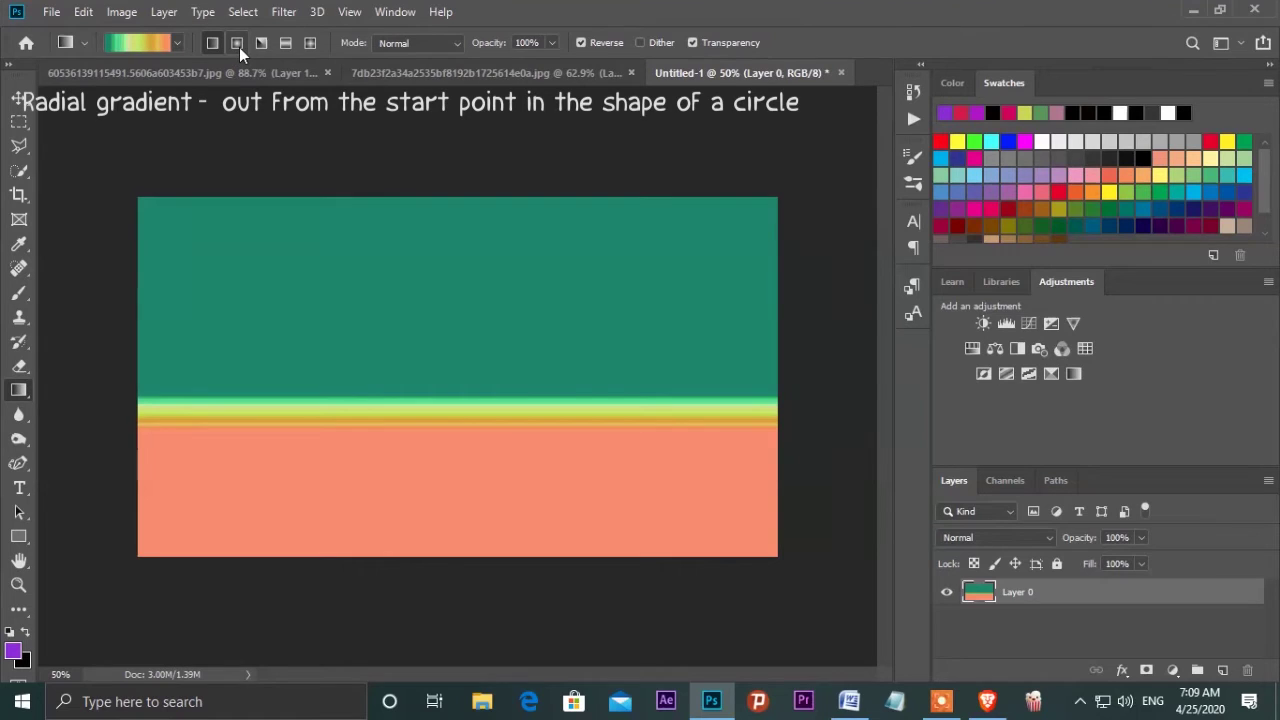
Drag a radial gradient from the centre, filling concentric teal, yellow-green and orange rings on salmon.
{"action": "left_click", "coordinate": [239, 47]}
{"action": "mouse_move", "coordinate": [440, 376]}
{"action": "left_mouse_down"}
{"action": "mouse_move", "coordinate": [475, 353]}
{"action": "mouse_move", "coordinate": [610, 430]}
{"action": "left_mouse_up"}
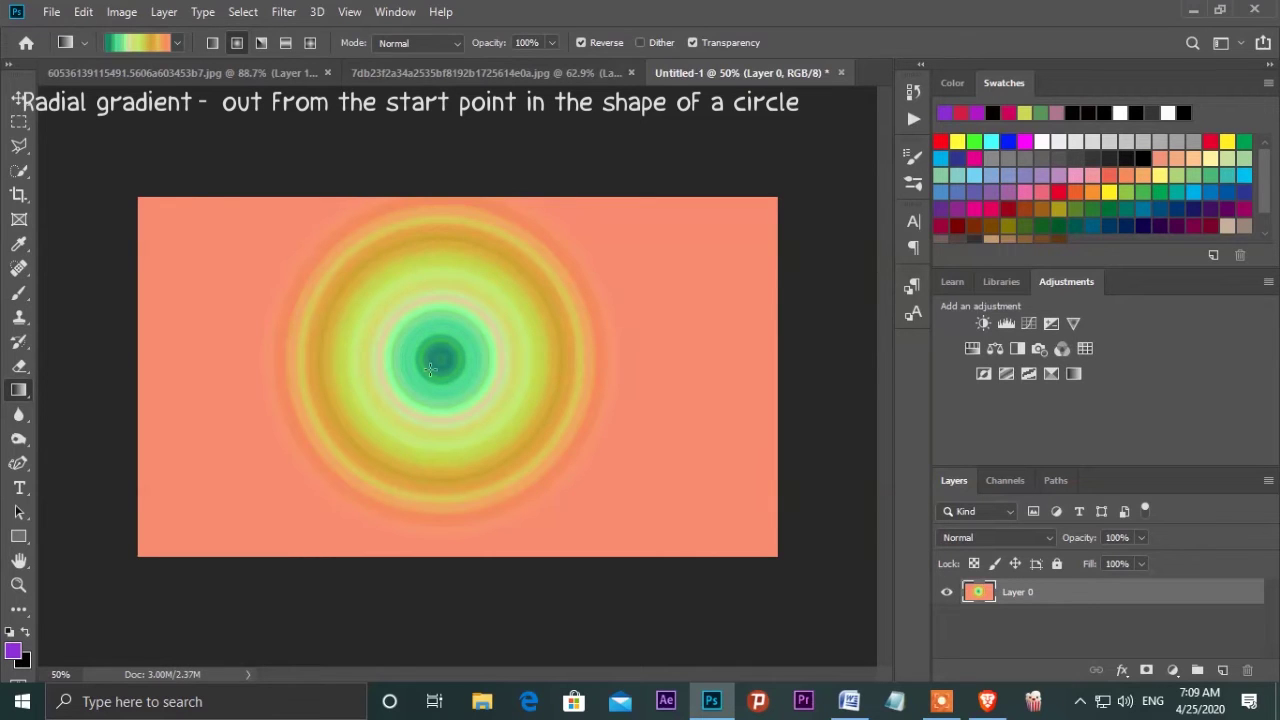
{"action": "left_click", "coordinate": [263, 42]}
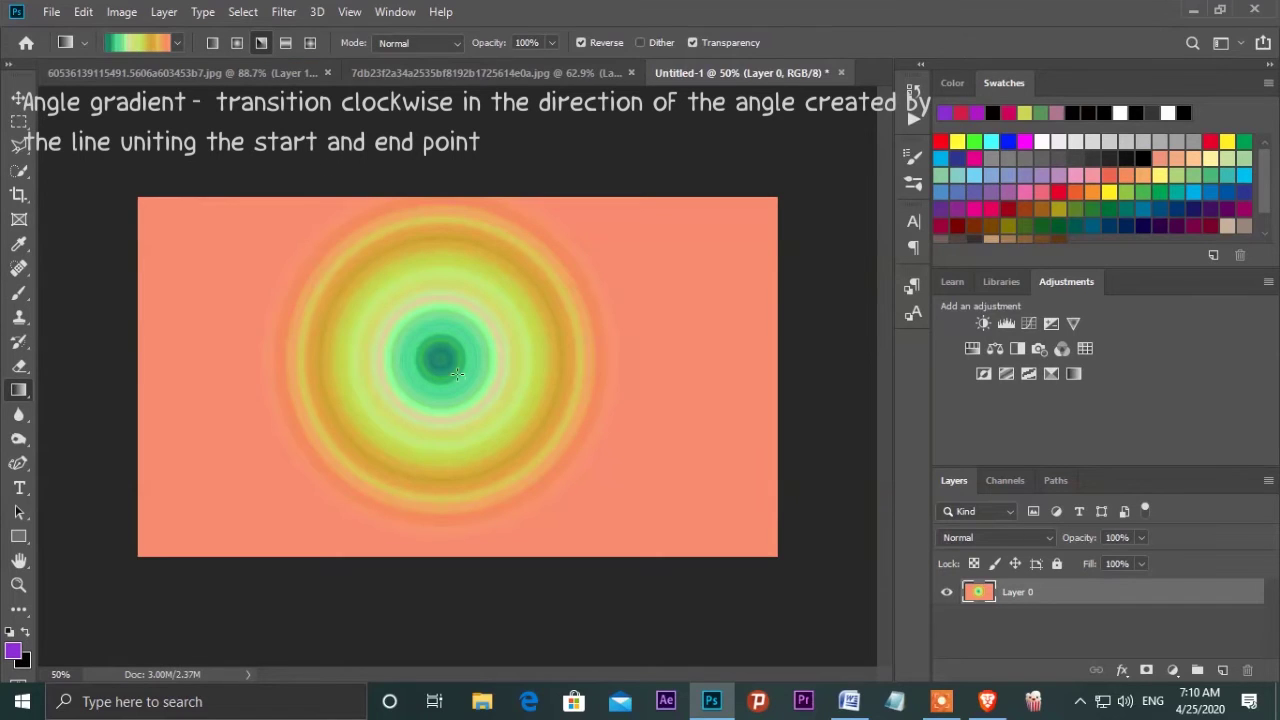
Redraw an angle gradient sweeping yellow, orange, salmon, teal and green rays from near the centre.
{"action": "left_click_drag", "start_coordinate": [452, 368], "coordinate": [526, 377]}
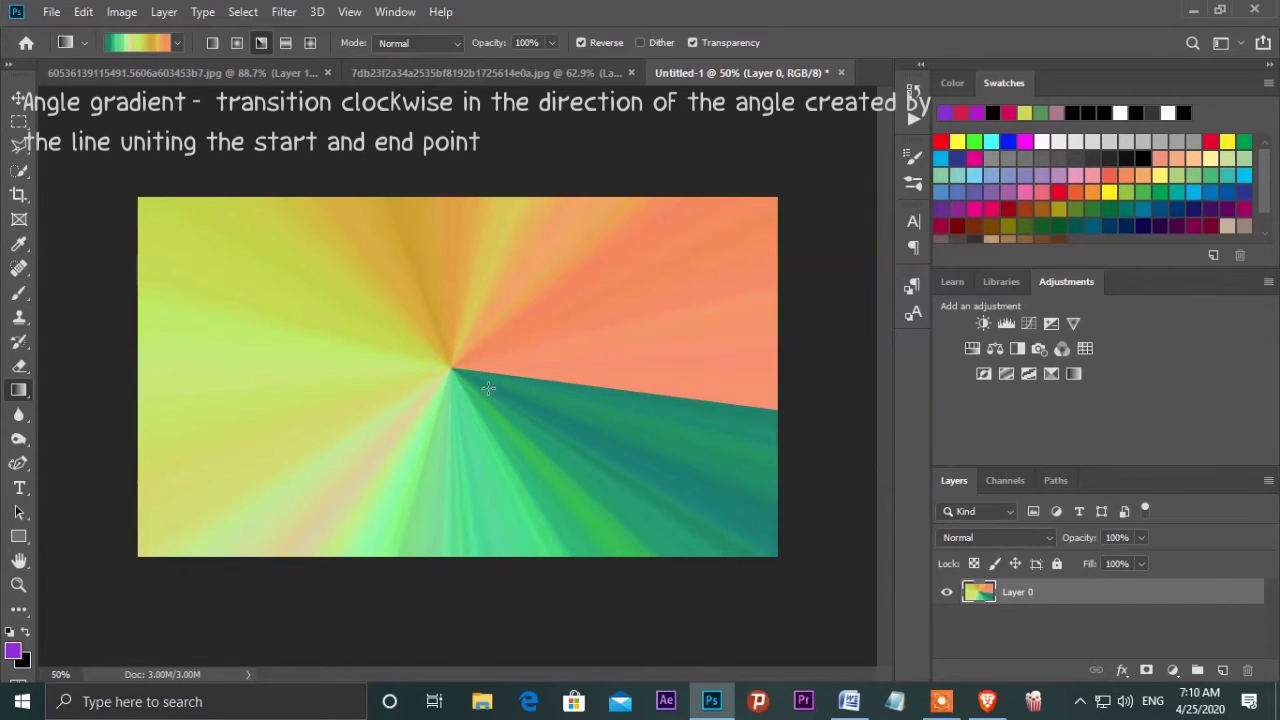
{"action": "left_click_drag", "start_coordinate": [453, 366], "coordinate": [600, 372]}
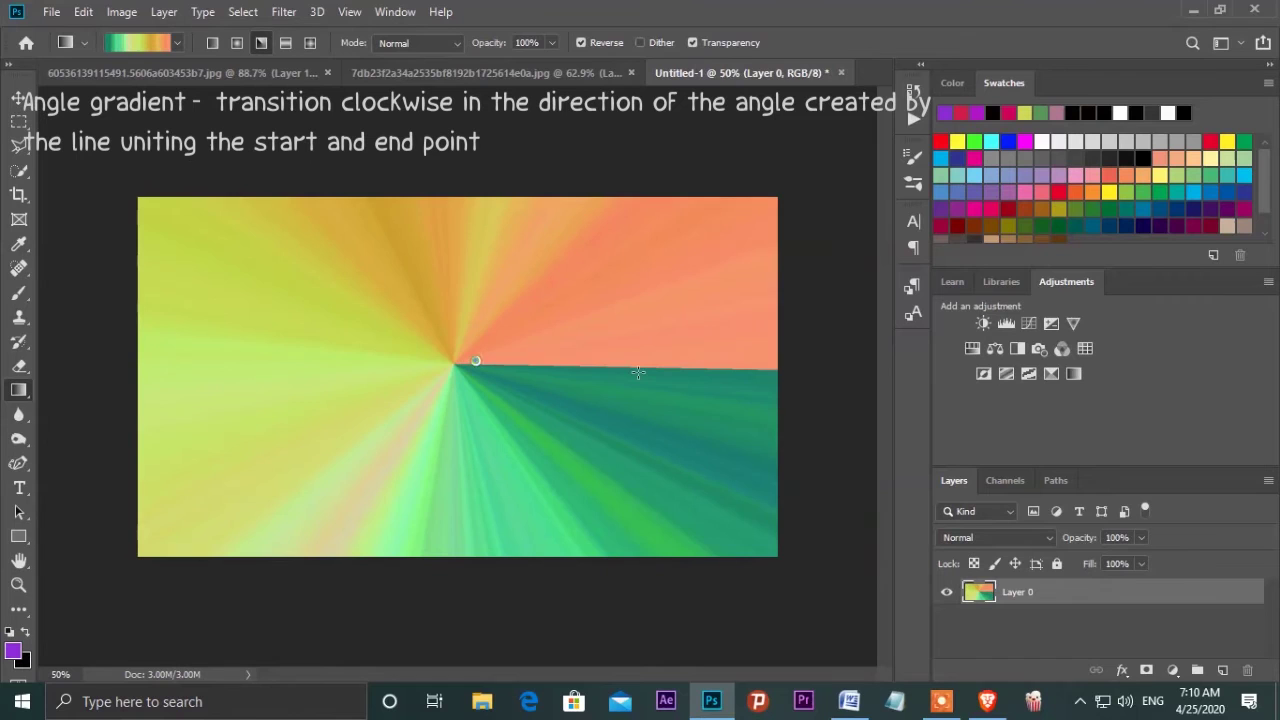
{"action": "left_click_drag", "start_coordinate": [476, 360], "coordinate": [632, 369]}
{"action": "mouse_move", "coordinate": [470, 362]}
{"action": "left_mouse_down"}
{"action": "mouse_move", "coordinate": [455, 376]}
{"action": "mouse_move", "coordinate": [611, 376]}
{"action": "left_mouse_up"}
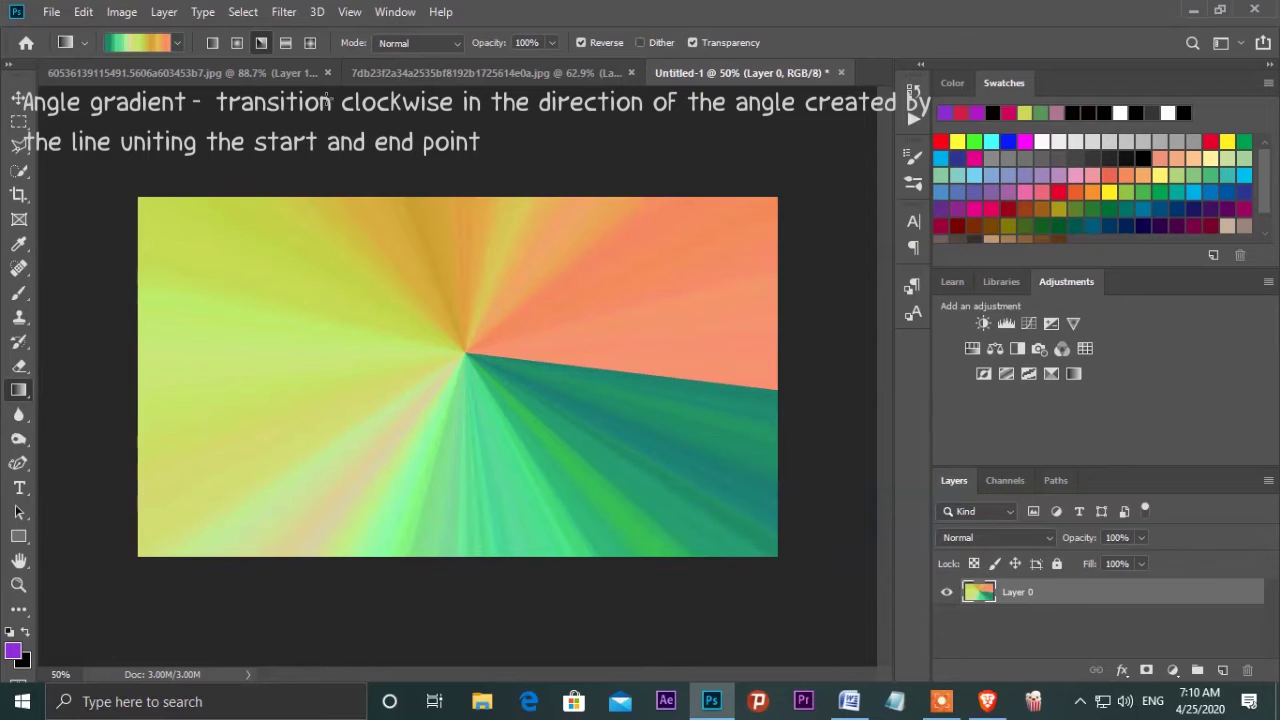
{"action": "left_click", "coordinate": [286, 43]}
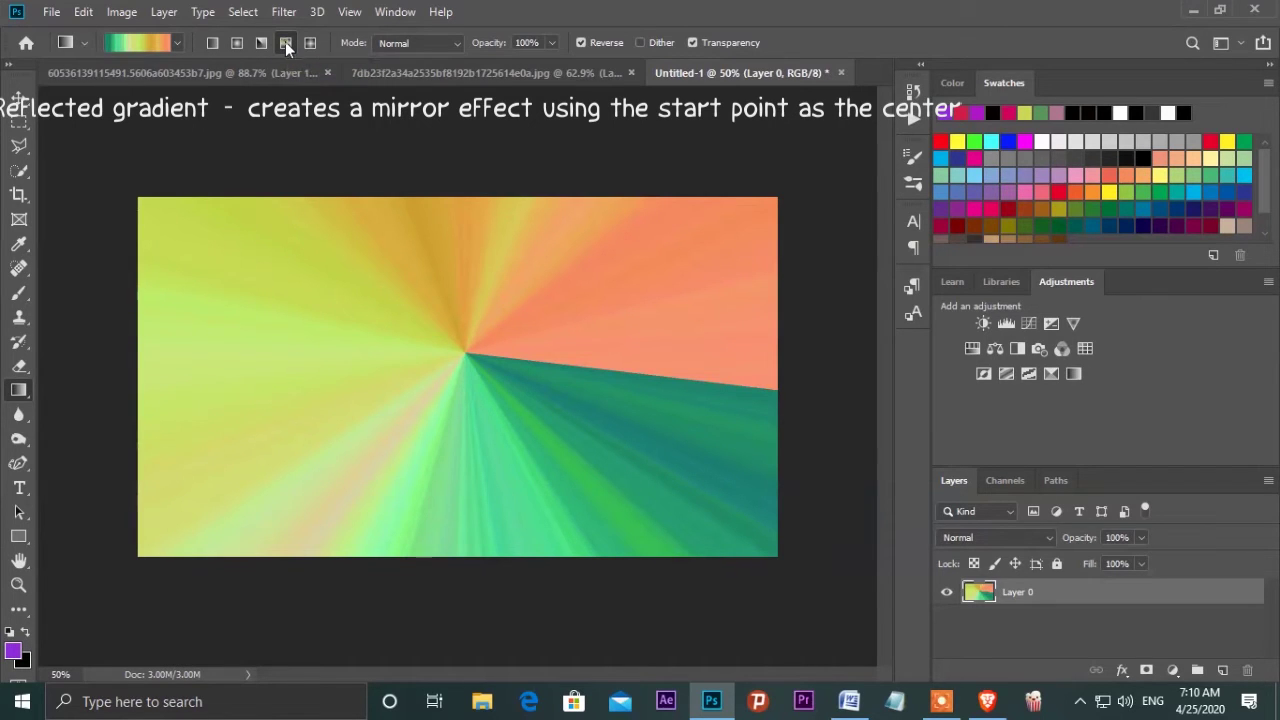
Draw a reflected gradient as a thin mirrored teal-green-yellow band rising diagonally across salmon.
{"action": "mouse_move", "coordinate": [478, 342]}
{"action": "left_mouse_down"}
{"action": "mouse_move", "coordinate": [427, 383]}
{"action": "mouse_move", "coordinate": [463, 532]}
{"action": "left_mouse_up"}
{"action": "left_click_drag", "start_coordinate": [471, 378], "coordinate": [471, 478]}
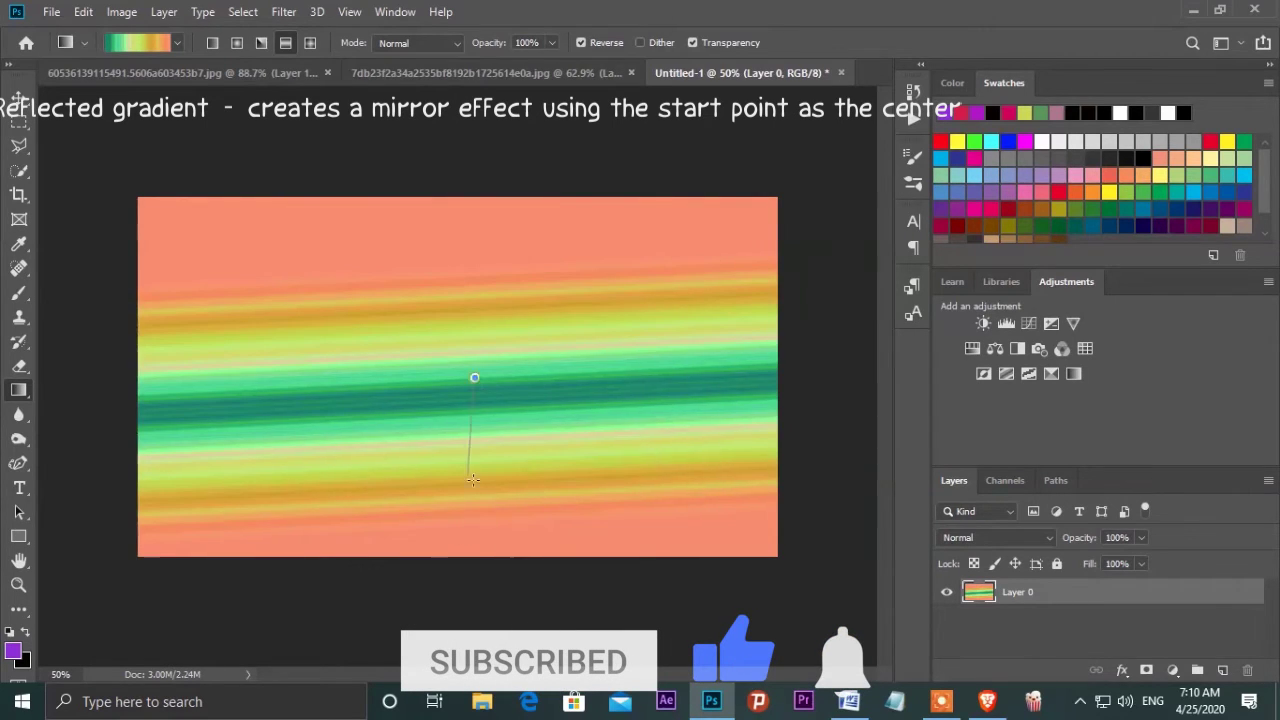
{"action": "mouse_move", "coordinate": [469, 381]}
{"action": "left_mouse_down"}
{"action": "mouse_move", "coordinate": [479, 430]}
{"action": "mouse_move", "coordinate": [474, 369]}
{"action": "mouse_move", "coordinate": [492, 389]}
{"action": "left_mouse_up"}
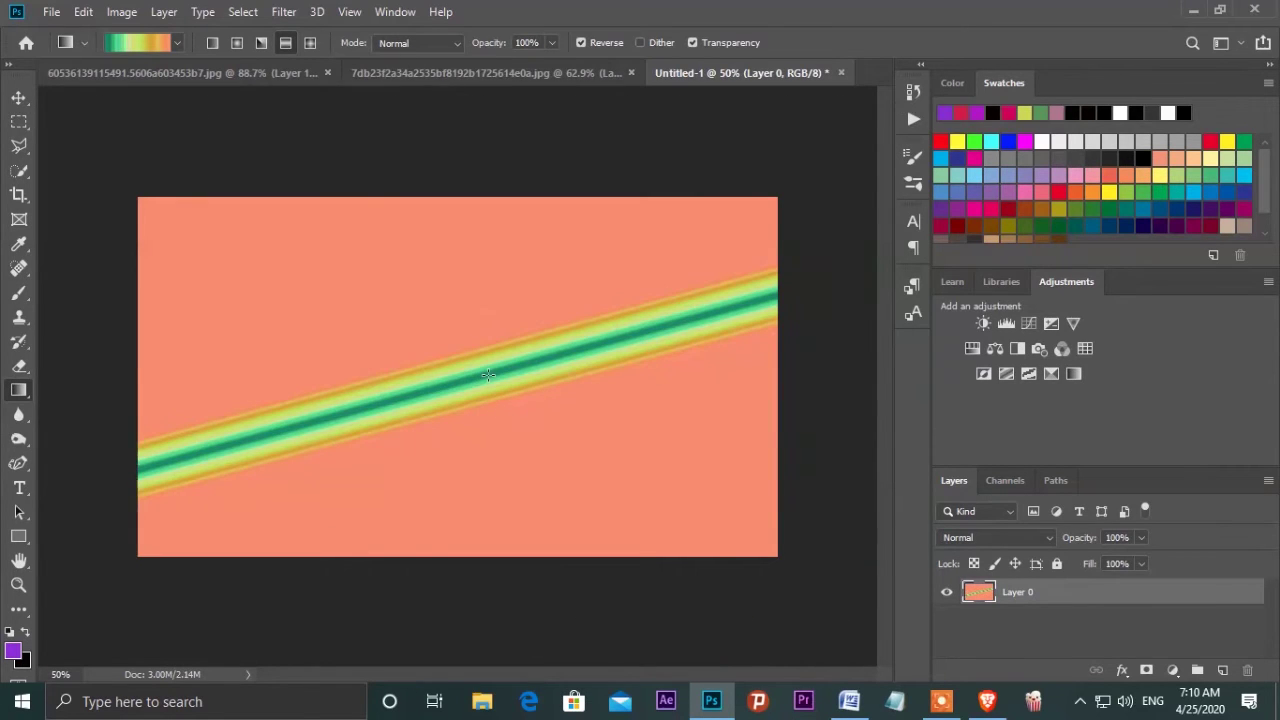
{"action": "left_click", "coordinate": [310, 43]}
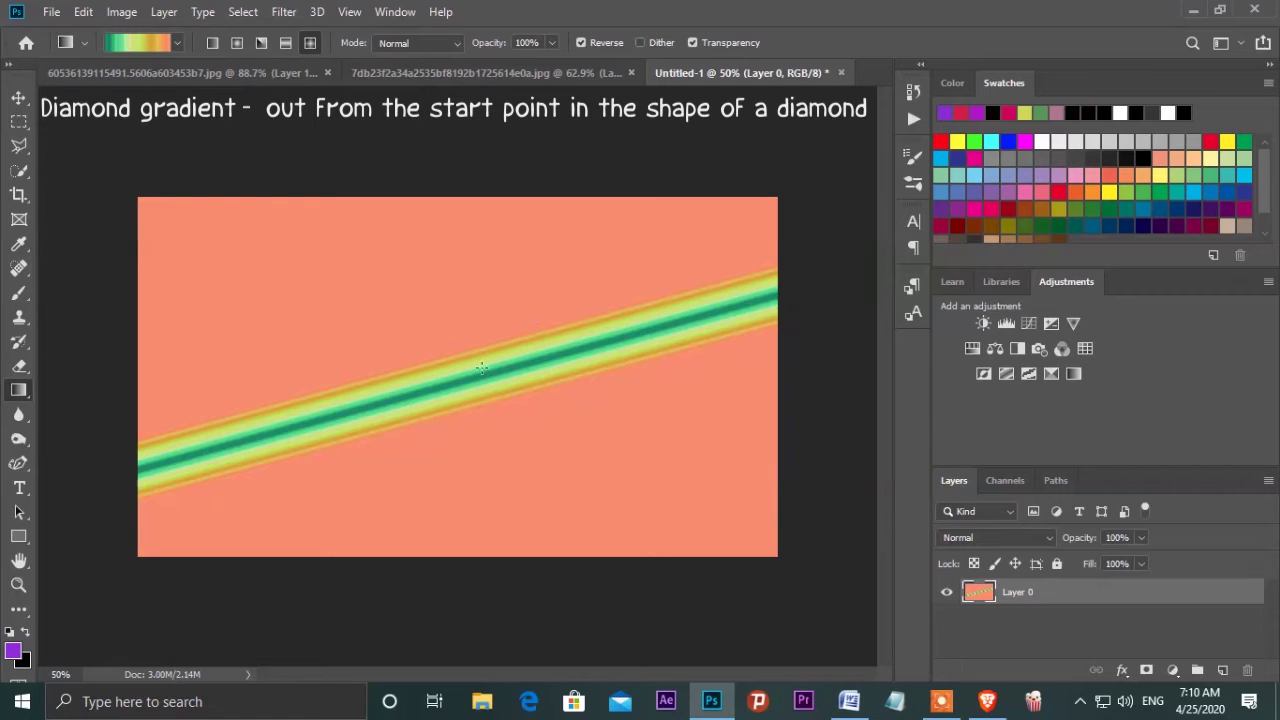
Drag diamond gradients from the canvas centre, enlarging until nested teal-to-orange diamonds fill the salmon canvas.
{"action": "left_click_drag", "start_coordinate": [475, 360], "coordinate": [475, 461]}
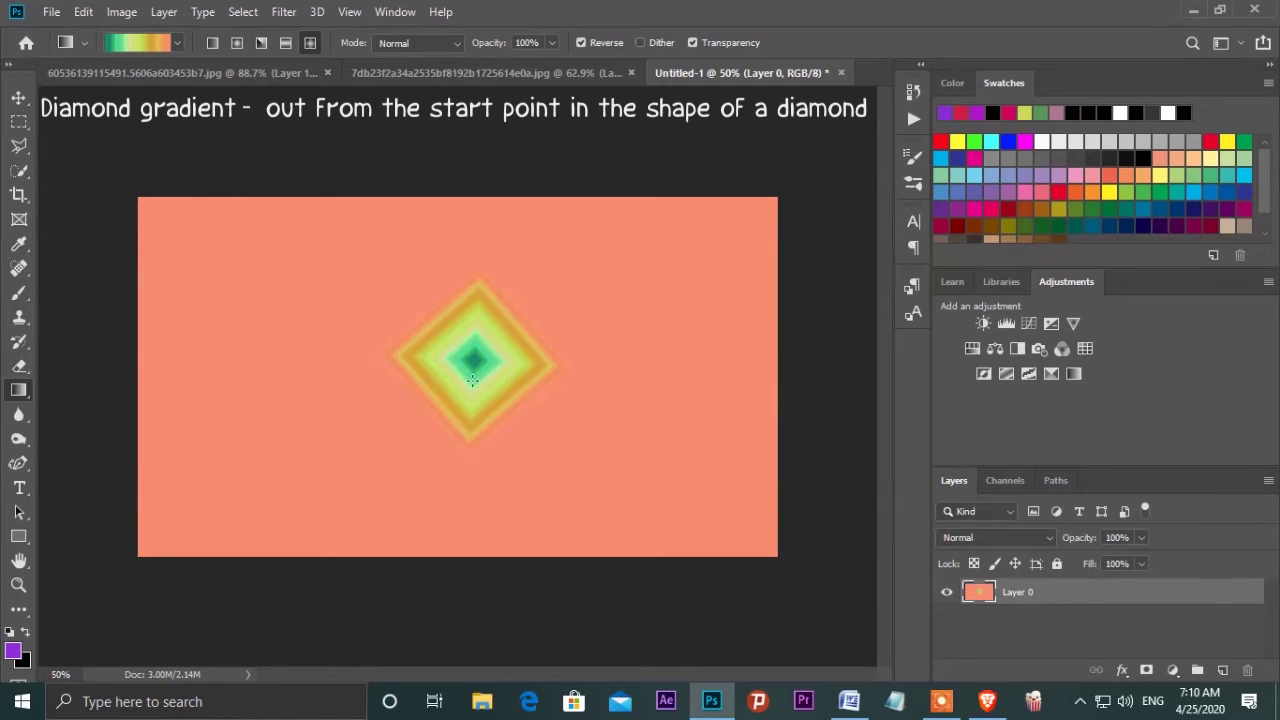
{"action": "left_click_drag", "start_coordinate": [467, 361], "coordinate": [440, 422]}
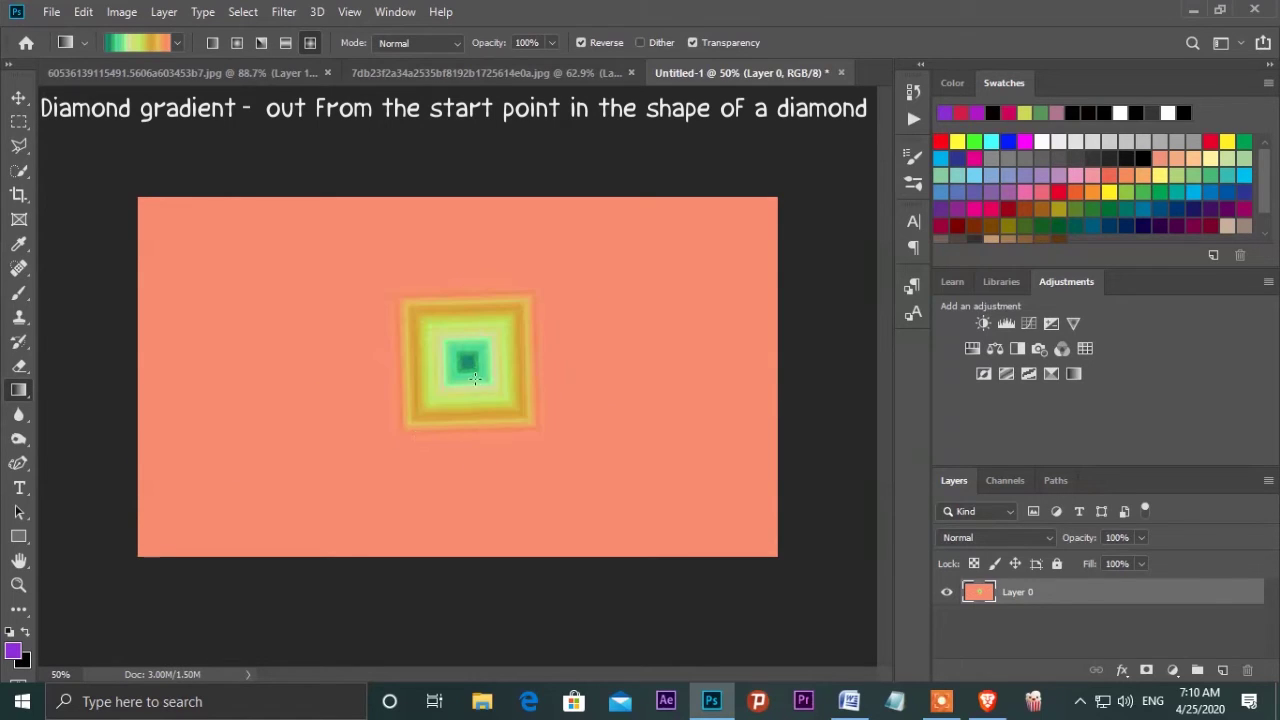
{"action": "left_click_drag", "start_coordinate": [470, 365], "coordinate": [471, 455]}
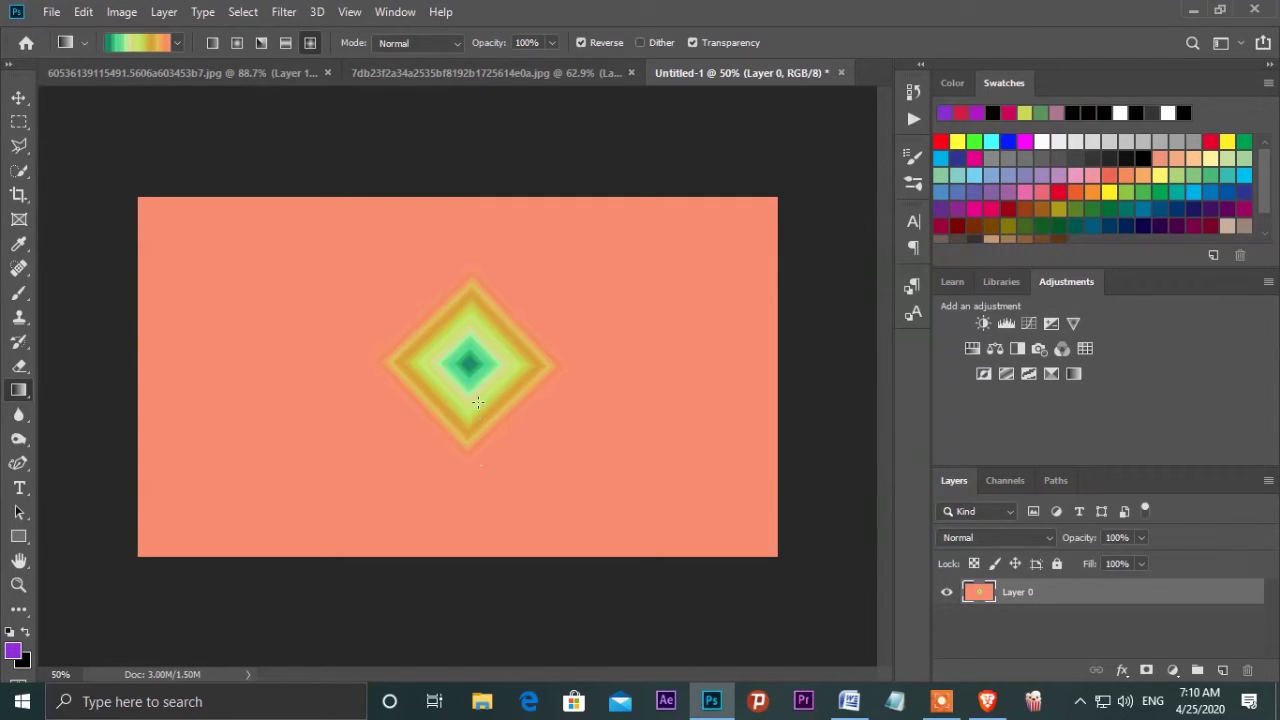
{"action": "left_click_drag", "start_coordinate": [470, 370], "coordinate": [468, 510]}
{"action": "left_click_drag", "start_coordinate": [472, 368], "coordinate": [476, 528]}
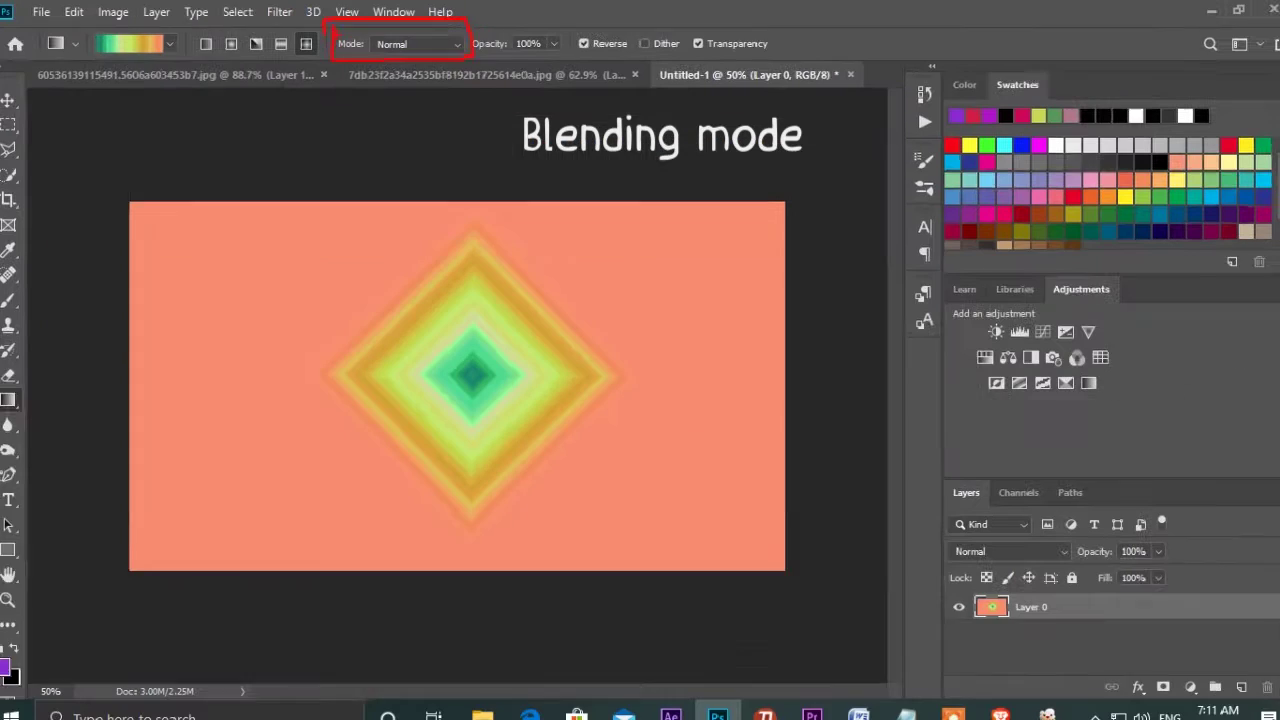
Show the Gradient tool's blend mode list, which is currently set to Normal.
{"action": "left_click", "coordinate": [461, 44]}
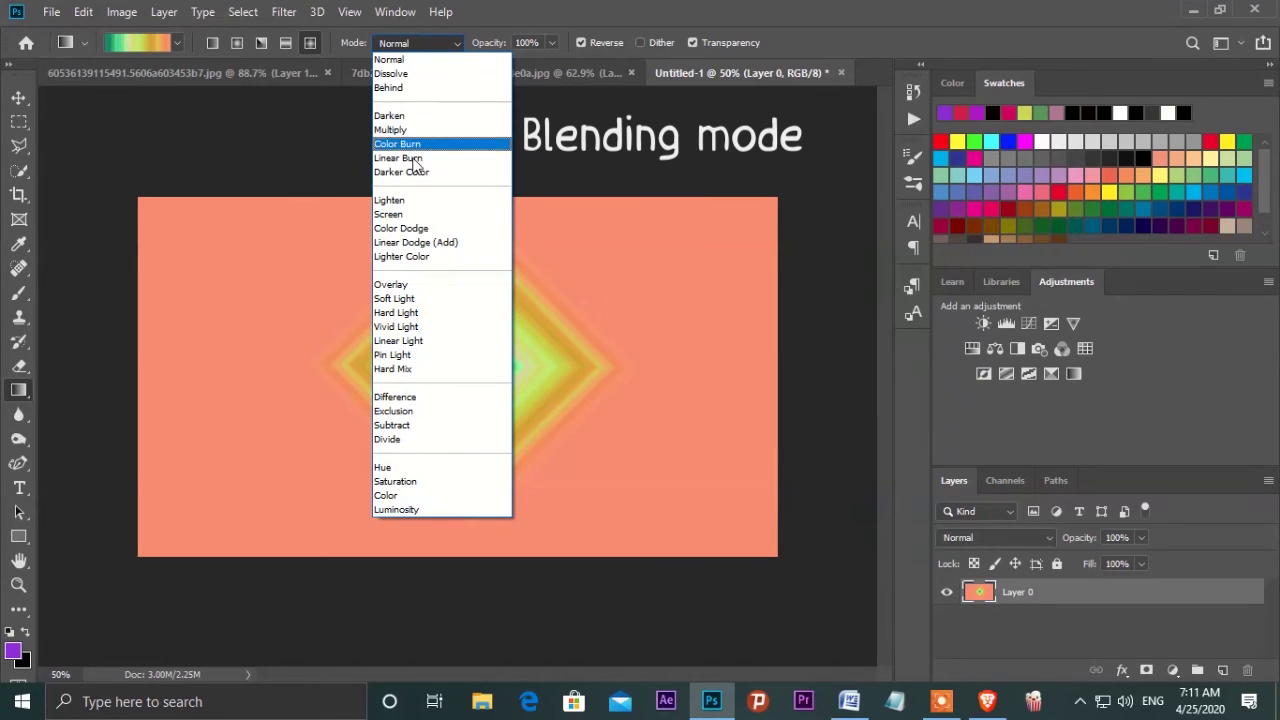
Close the blend mode list unchanged and check the gradient opacity slider, leaving it at 100%.
{"action": "left_click", "coordinate": [460, 46]}
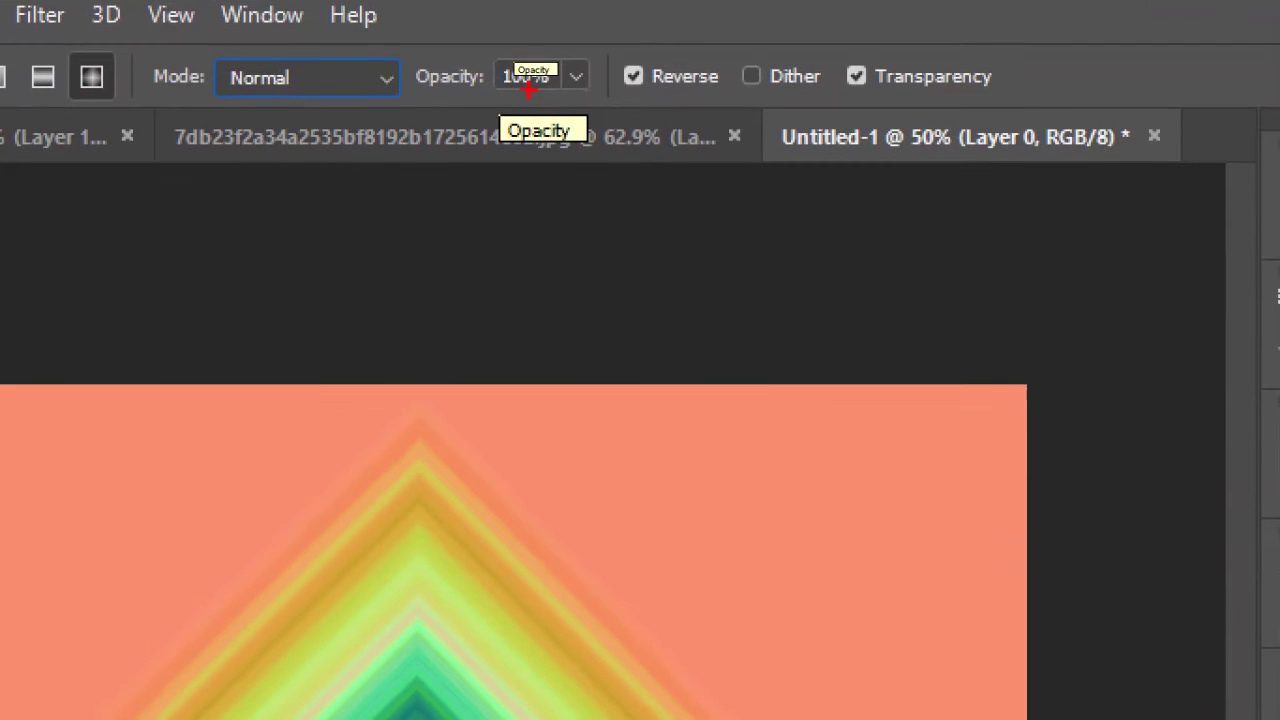
{"action": "left_click_drag", "start_coordinate": [411, 50], "coordinate": [556, 25]}
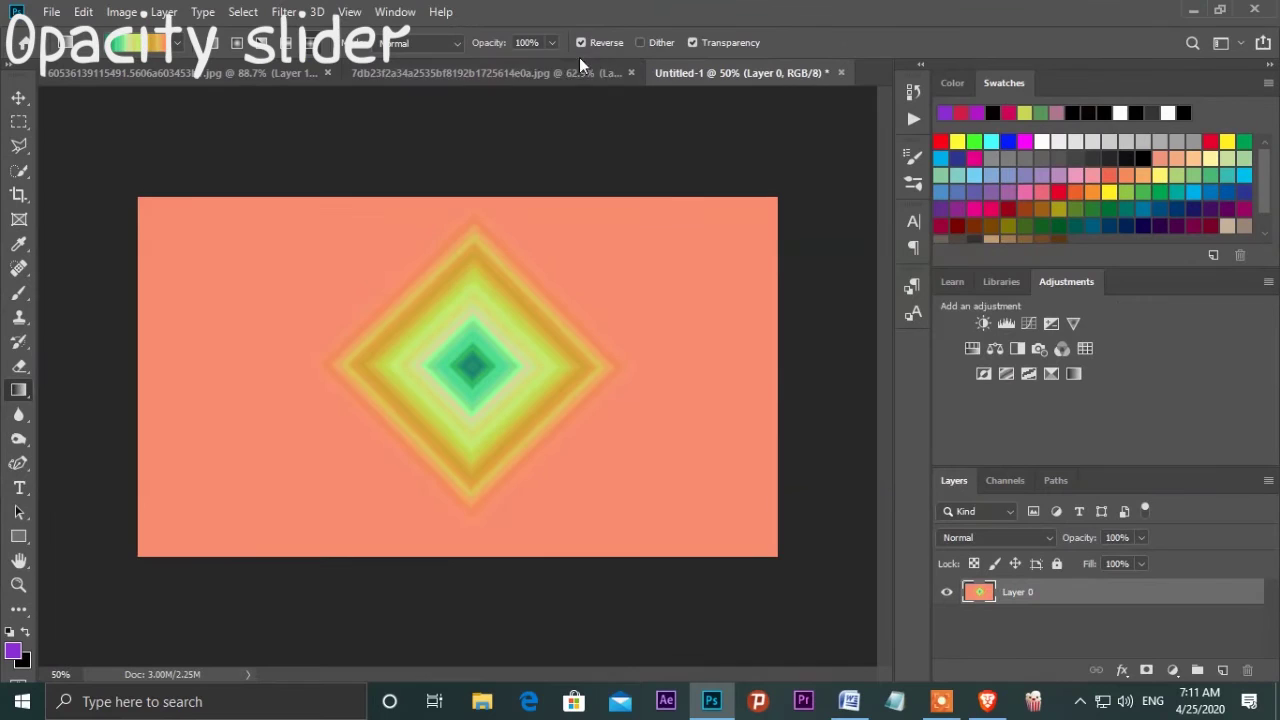
{"action": "left_click", "coordinate": [555, 43]}
{"action": "mouse_move", "coordinate": [551, 66]}
{"action": "left_mouse_down"}
{"action": "mouse_move", "coordinate": [471, 66]}
{"action": "mouse_move", "coordinate": [579, 64]}
{"action": "left_mouse_up"}
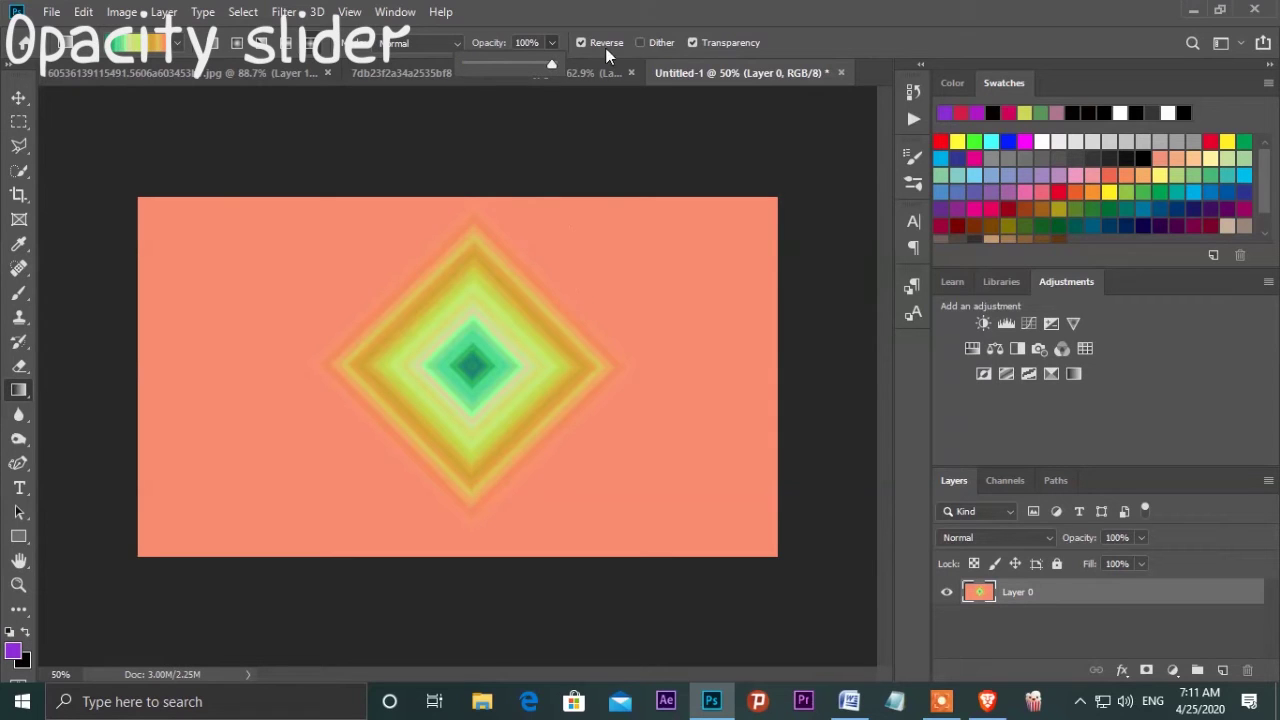
Draw a smaller reversed diamond gradient from the canvas centre, then turn Reverse back off.
{"action": "left_click", "coordinate": [555, 40]}
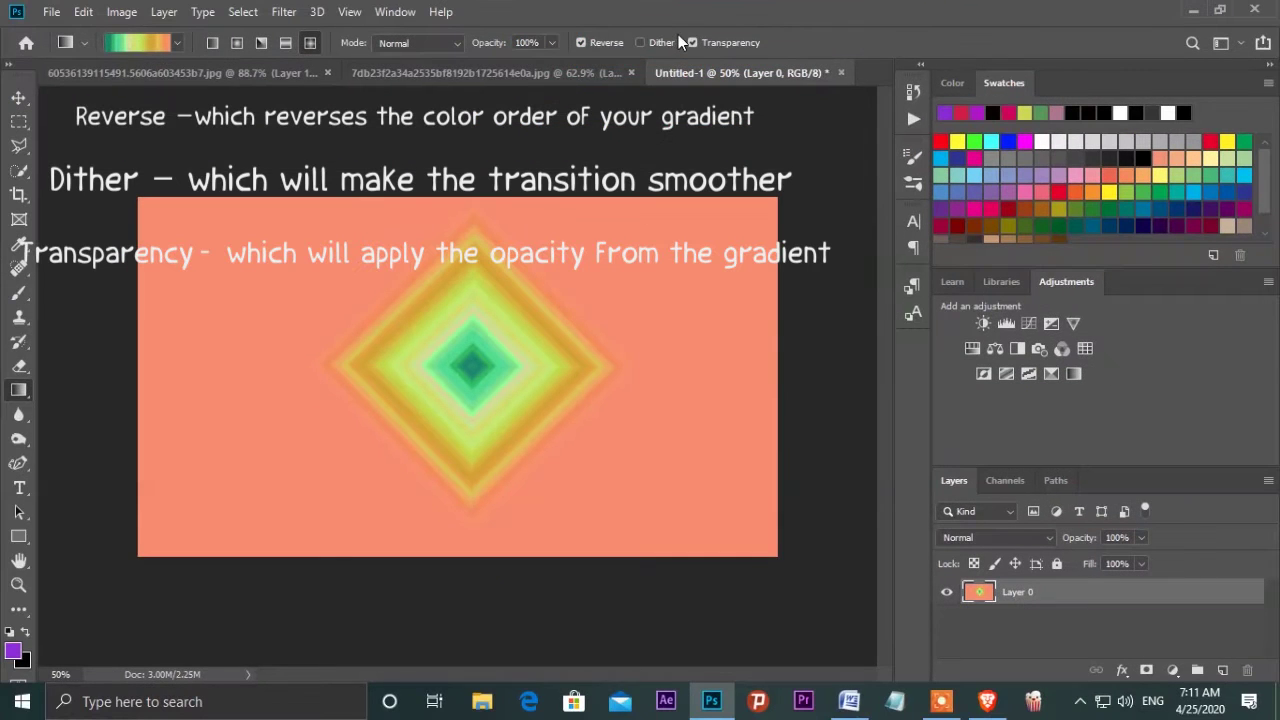
{"action": "left_click", "coordinate": [580, 43]}
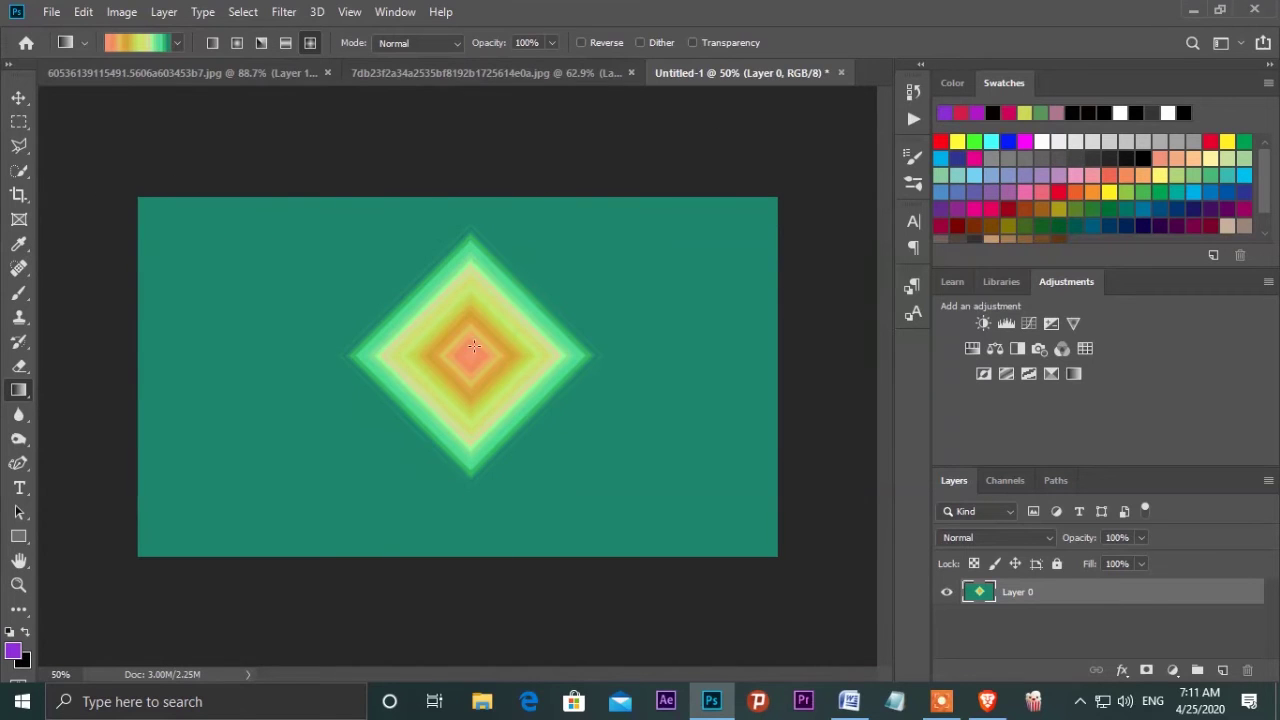
{"action": "left_click", "coordinate": [582, 42]}
{"action": "left_click_drag", "start_coordinate": [477, 354], "coordinate": [476, 448]}
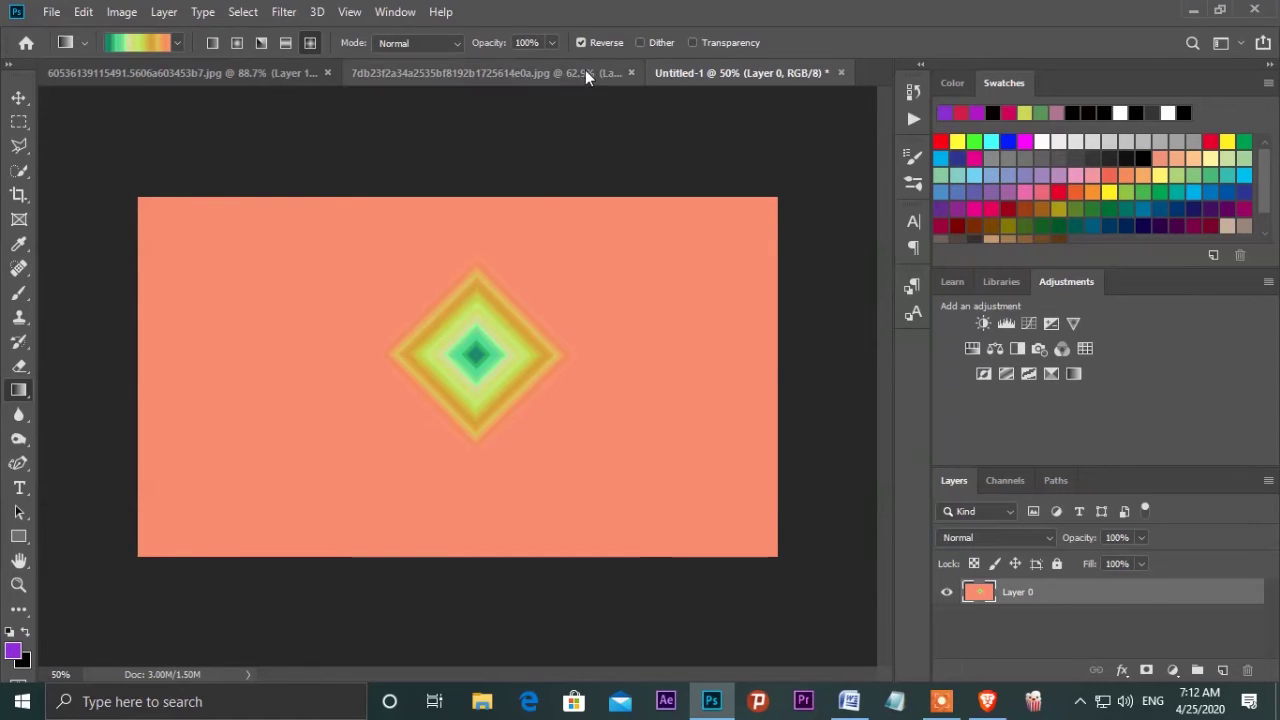
{"action": "left_click", "coordinate": [582, 42]}
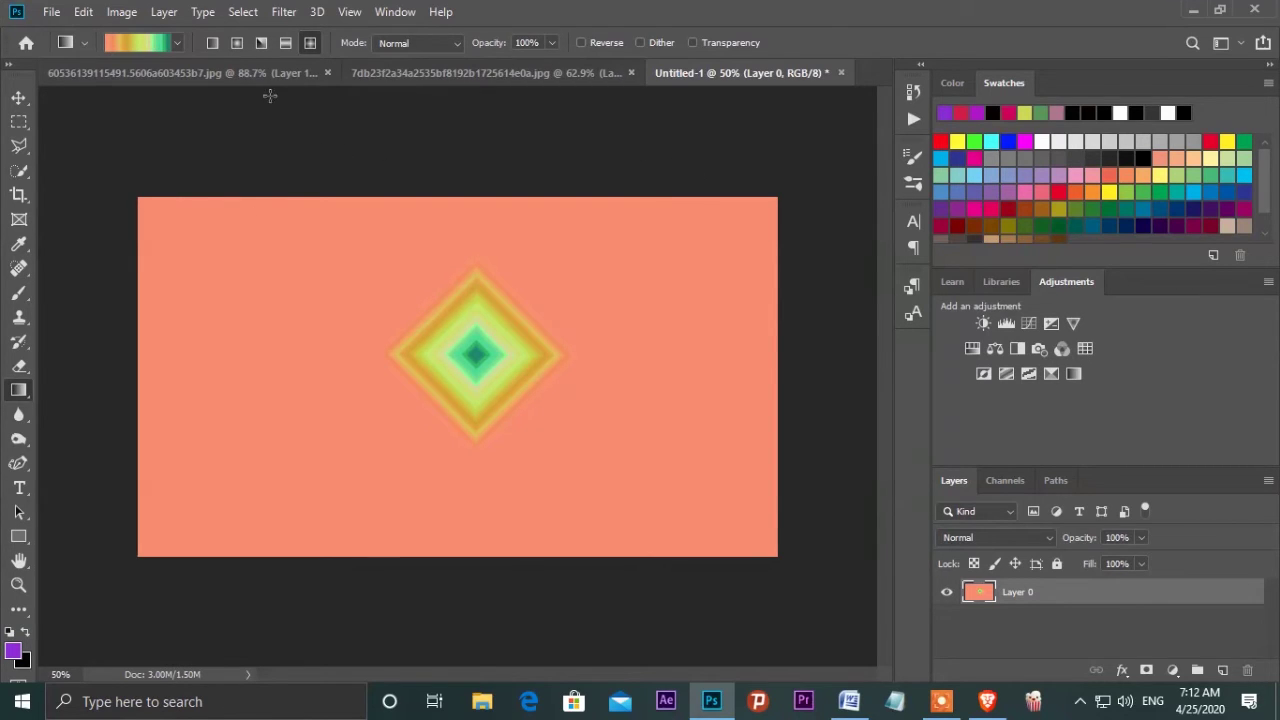
Switch to the first portrait document and delete its empty Layer 1, keeping Layer 0.
{"action": "left_click", "coordinate": [525, 75]}
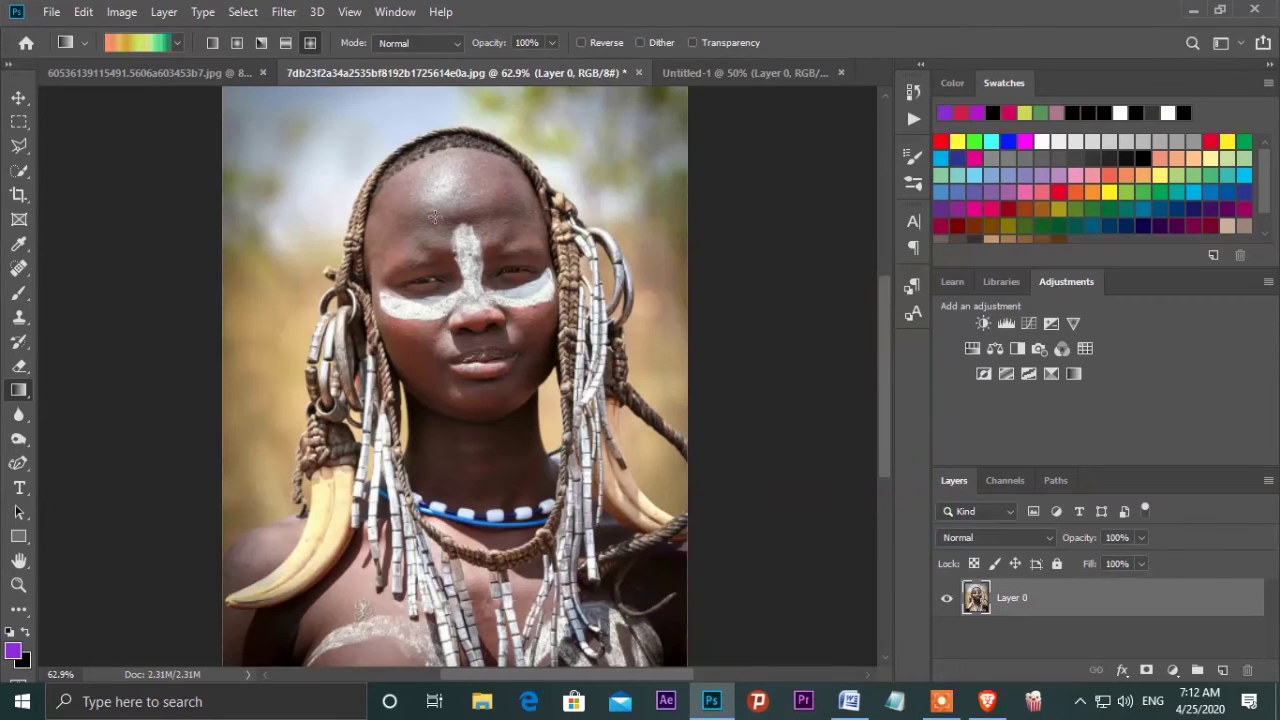
{"action": "left_click", "coordinate": [725, 72]}
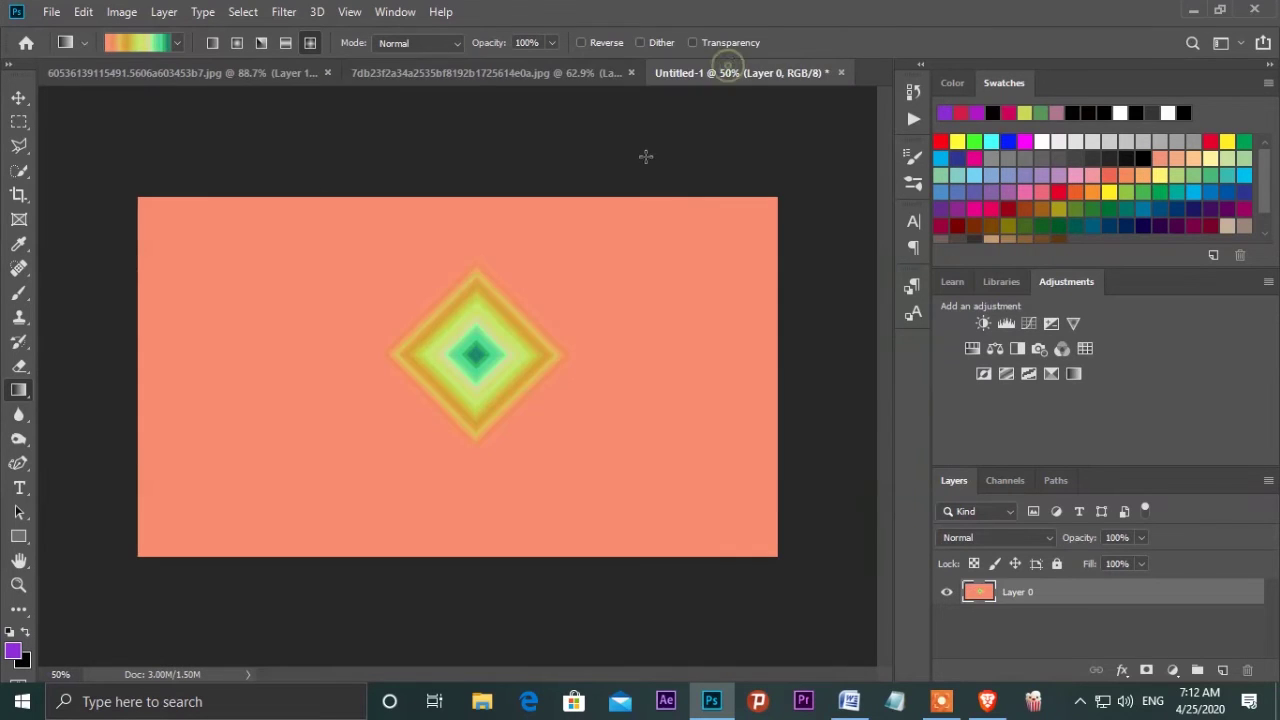
{"action": "left_click", "coordinate": [266, 78]}
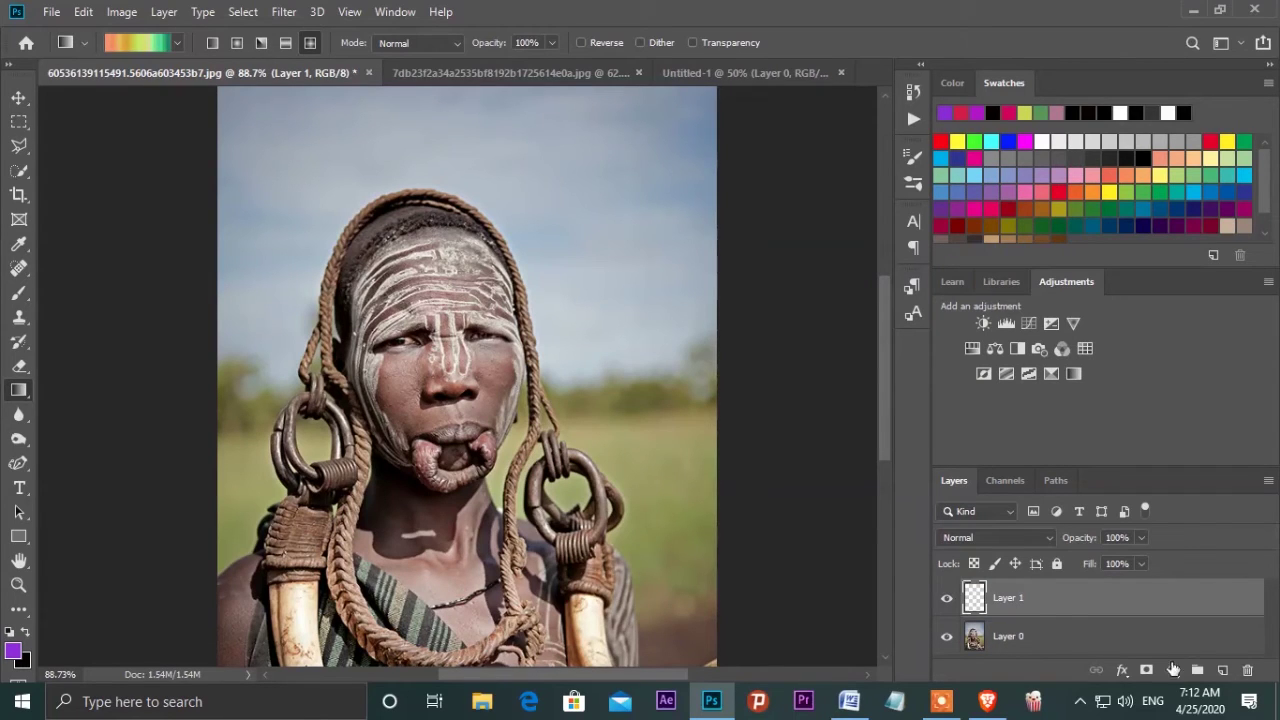
{"action": "left_click_drag", "start_coordinate": [1022, 597], "coordinate": [1247, 669]}
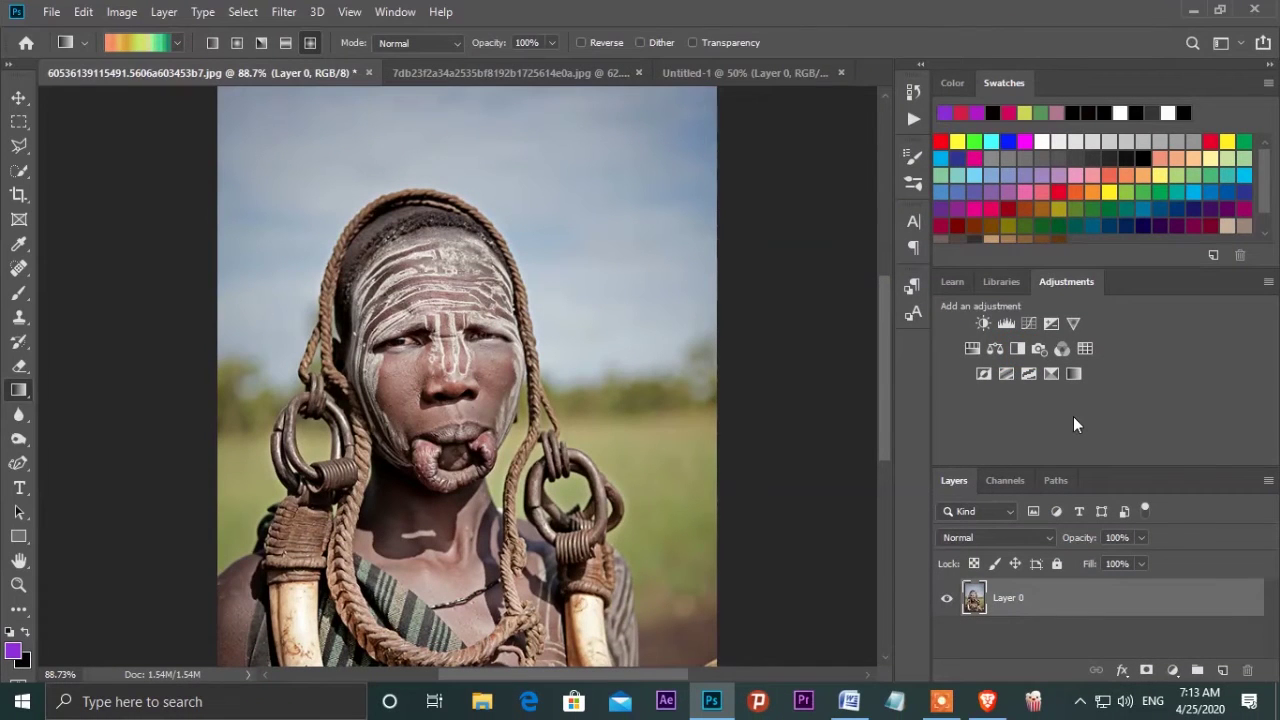
Add a Black & White 1 adjustment layer, collapse Properties, and create an empty Layer 1 on top.
{"action": "left_click", "coordinate": [1019, 350]}
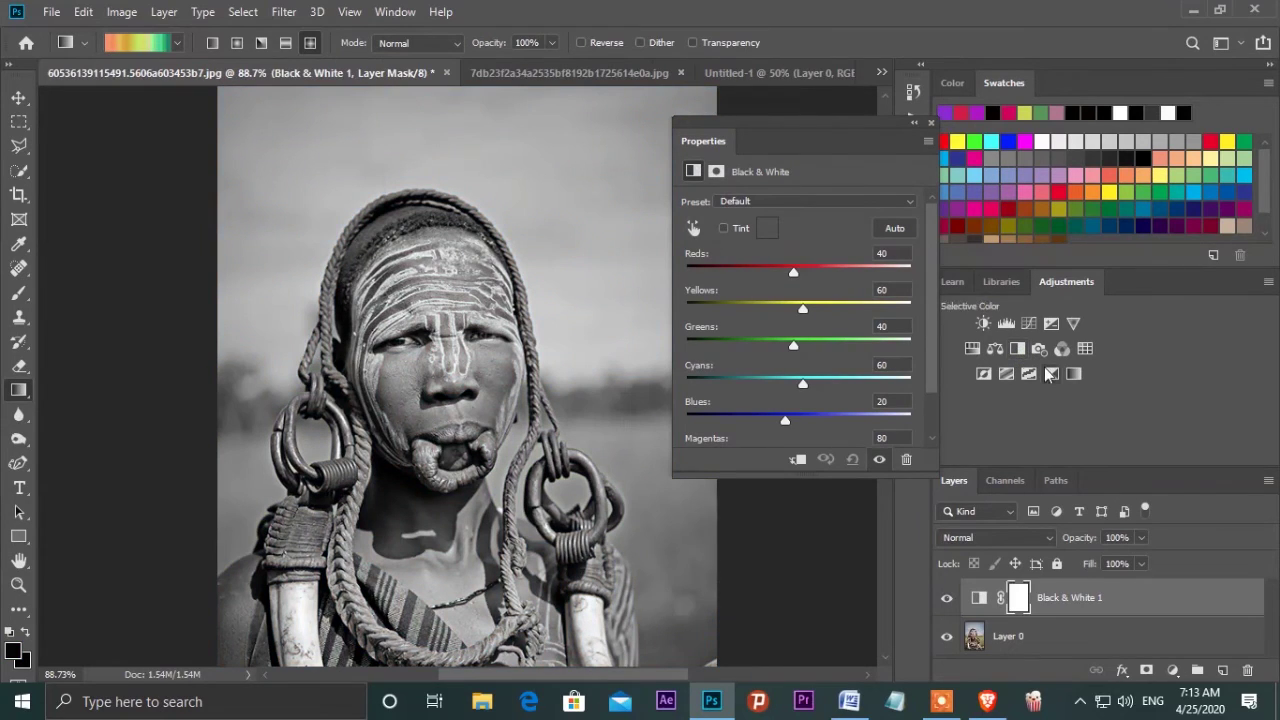
{"action": "left_click", "coordinate": [913, 121]}
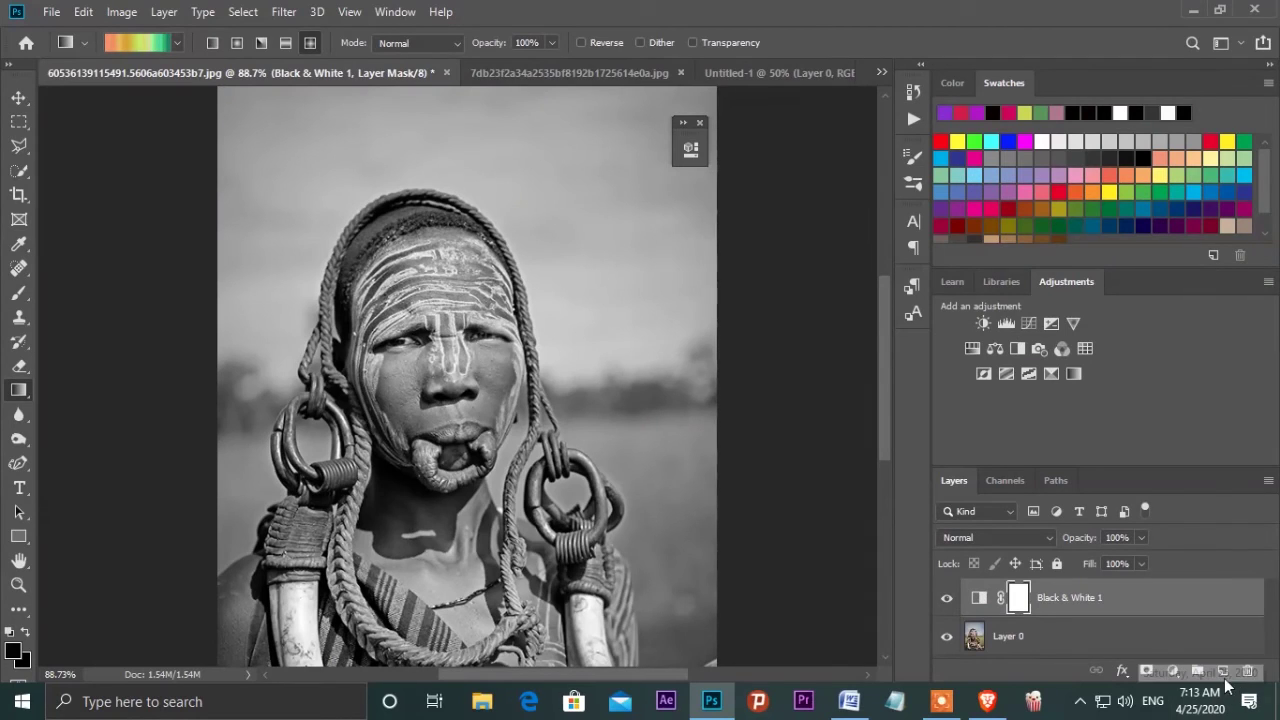
{"action": "left_click", "coordinate": [1222, 671]}
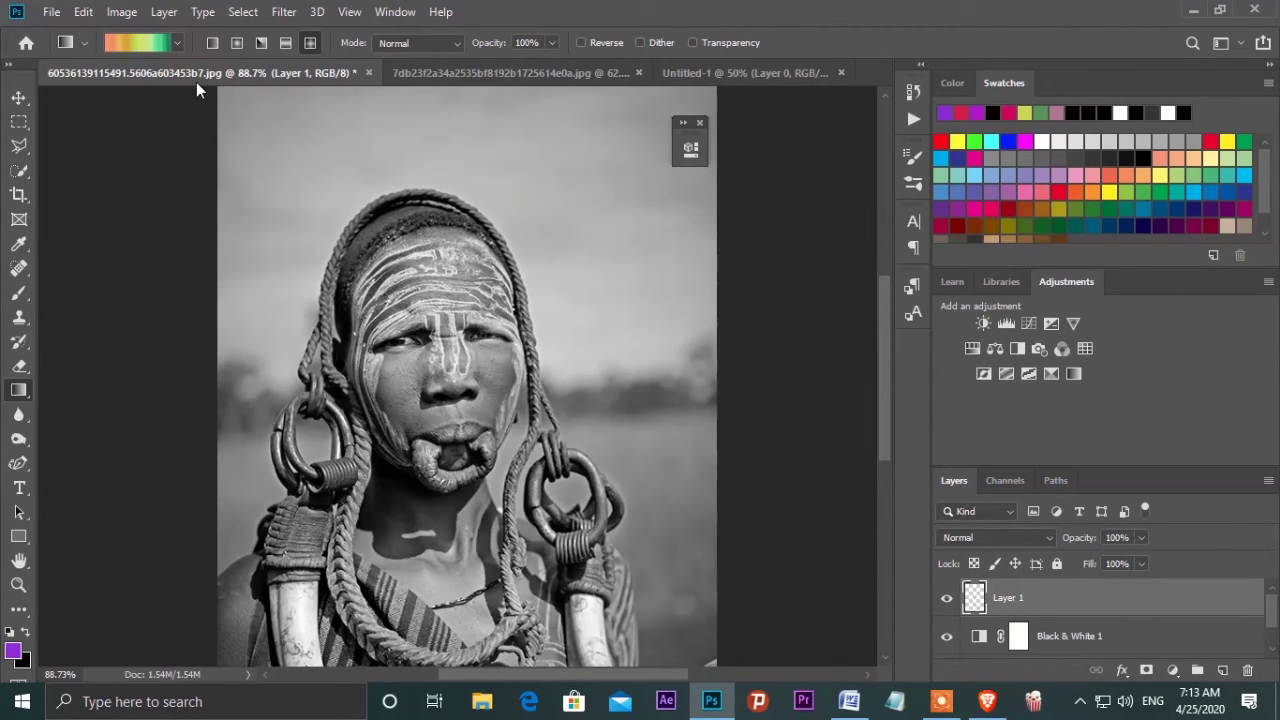
Try linear and radial orange-to-green gradients on Layer 1.
{"action": "left_click", "coordinate": [208, 40]}
{"action": "left_click_drag", "start_coordinate": [340, 303], "coordinate": [499, 446]}
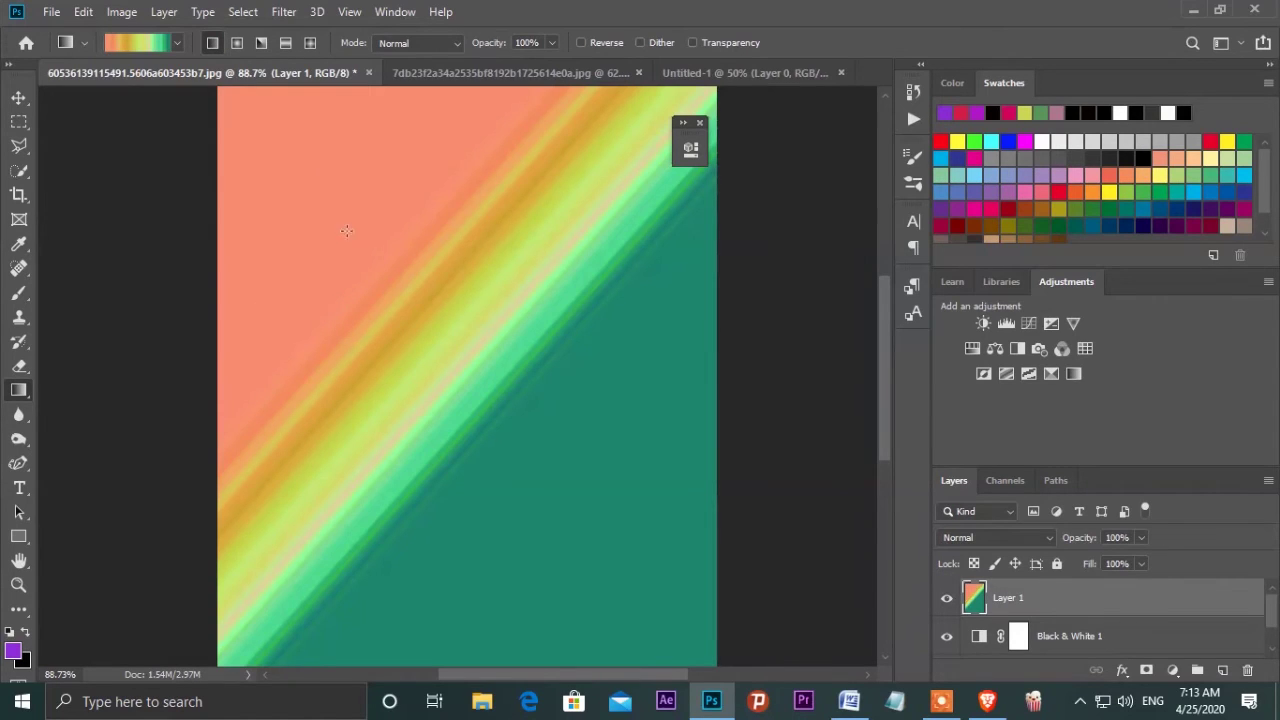
{"action": "left_click_drag", "start_coordinate": [446, 352], "coordinate": [532, 531]}
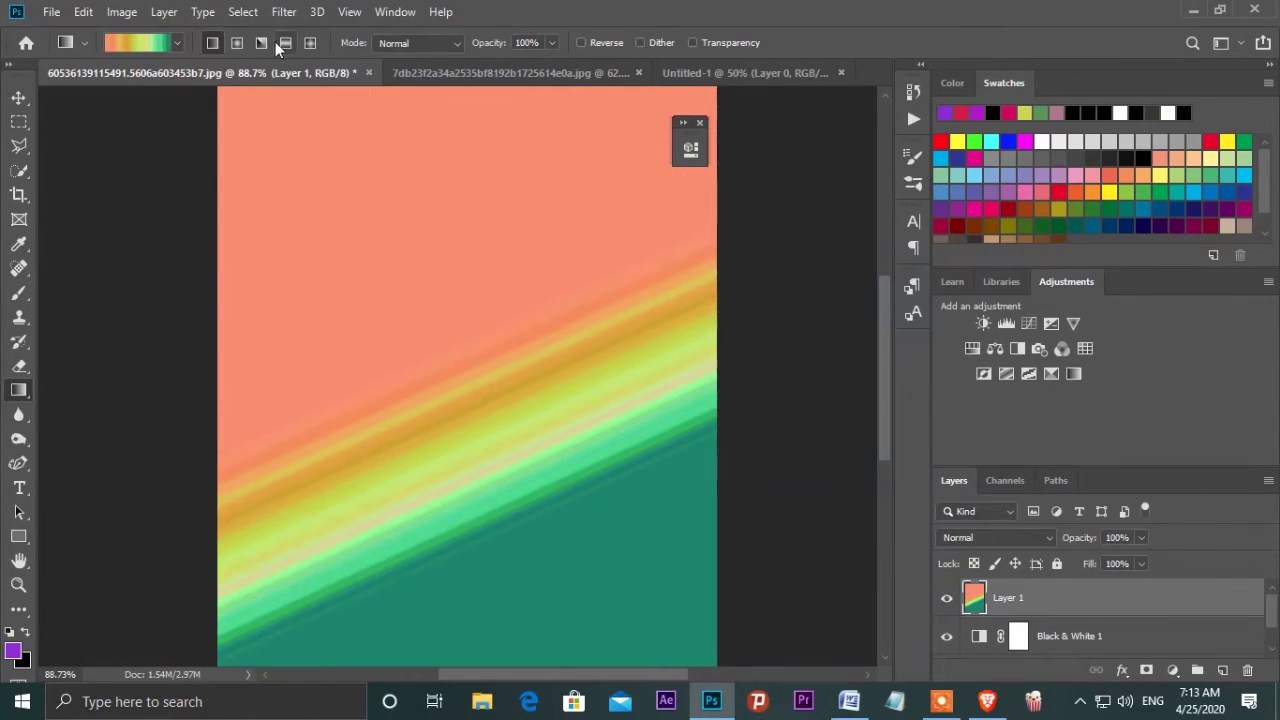
{"action": "left_click", "coordinate": [237, 42]}
{"action": "left_click_drag", "start_coordinate": [444, 323], "coordinate": [470, 397]}
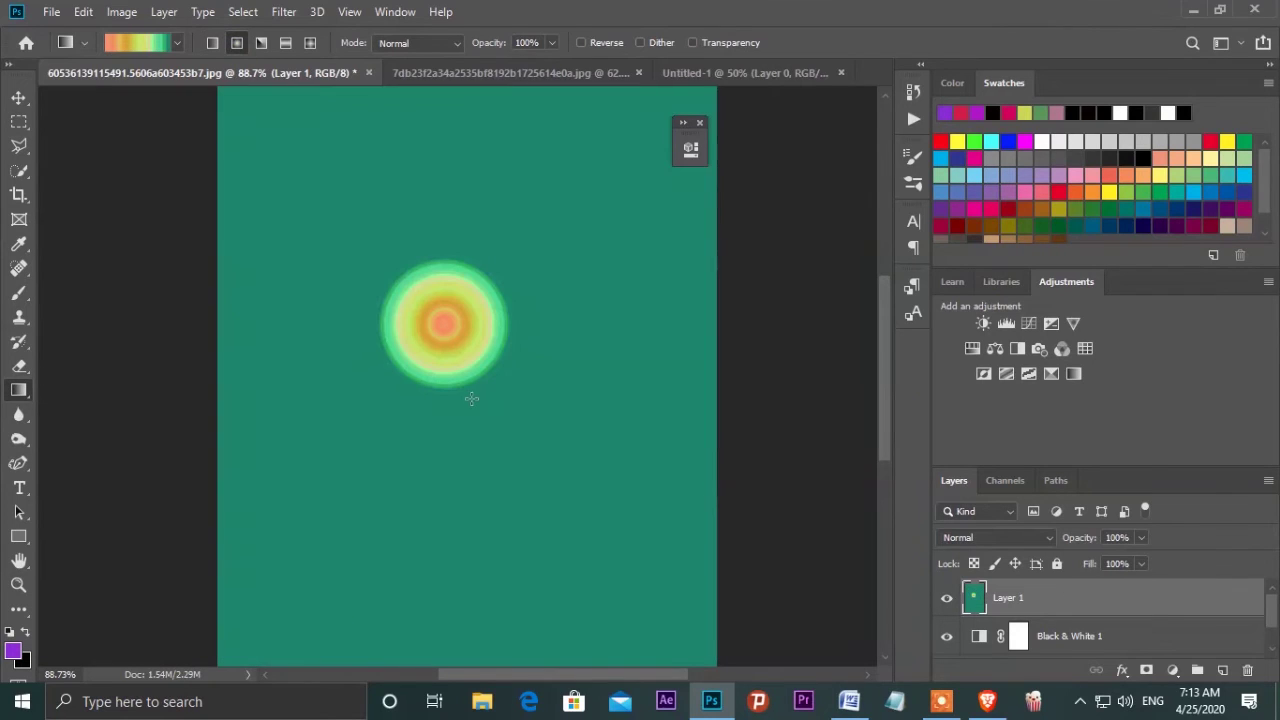
Draw a large tilted reversed diamond gradient on Layer 1, salmon outside and green at centre.
{"action": "left_click", "coordinate": [310, 42]}
{"action": "left_click_drag", "start_coordinate": [441, 320], "coordinate": [514, 426]}
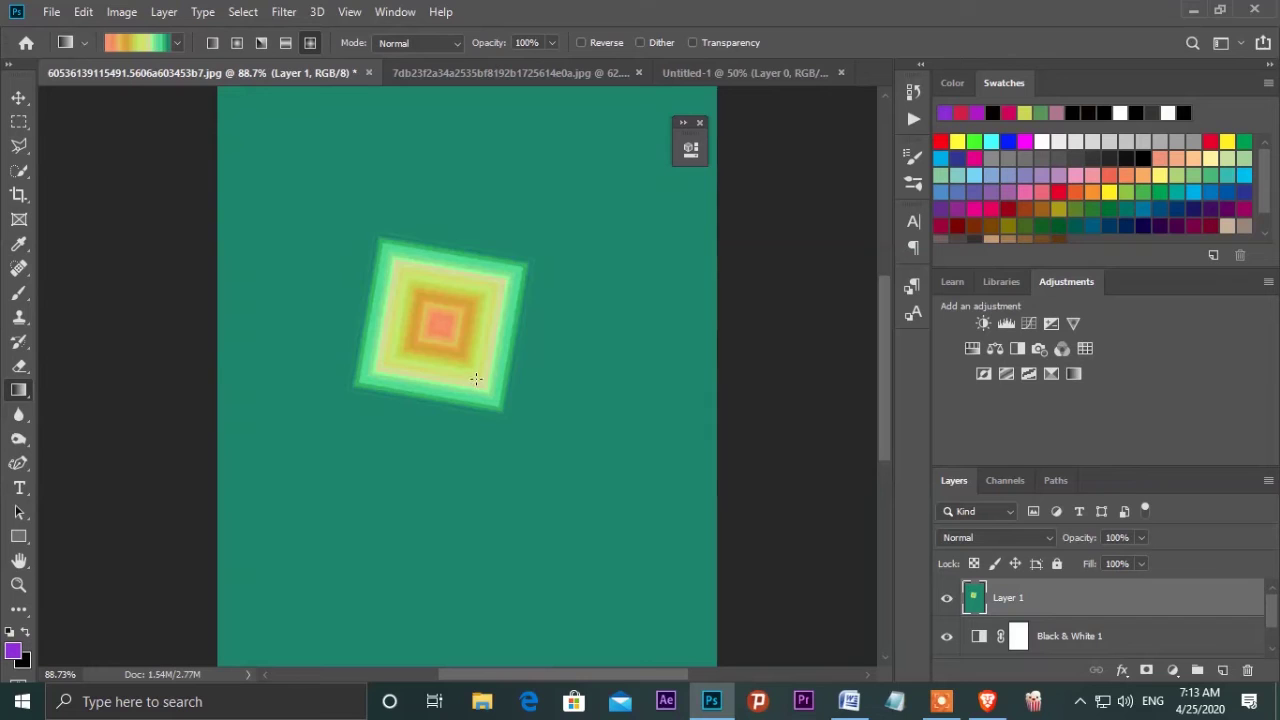
{"action": "left_click_drag", "start_coordinate": [471, 378], "coordinate": [586, 487]}
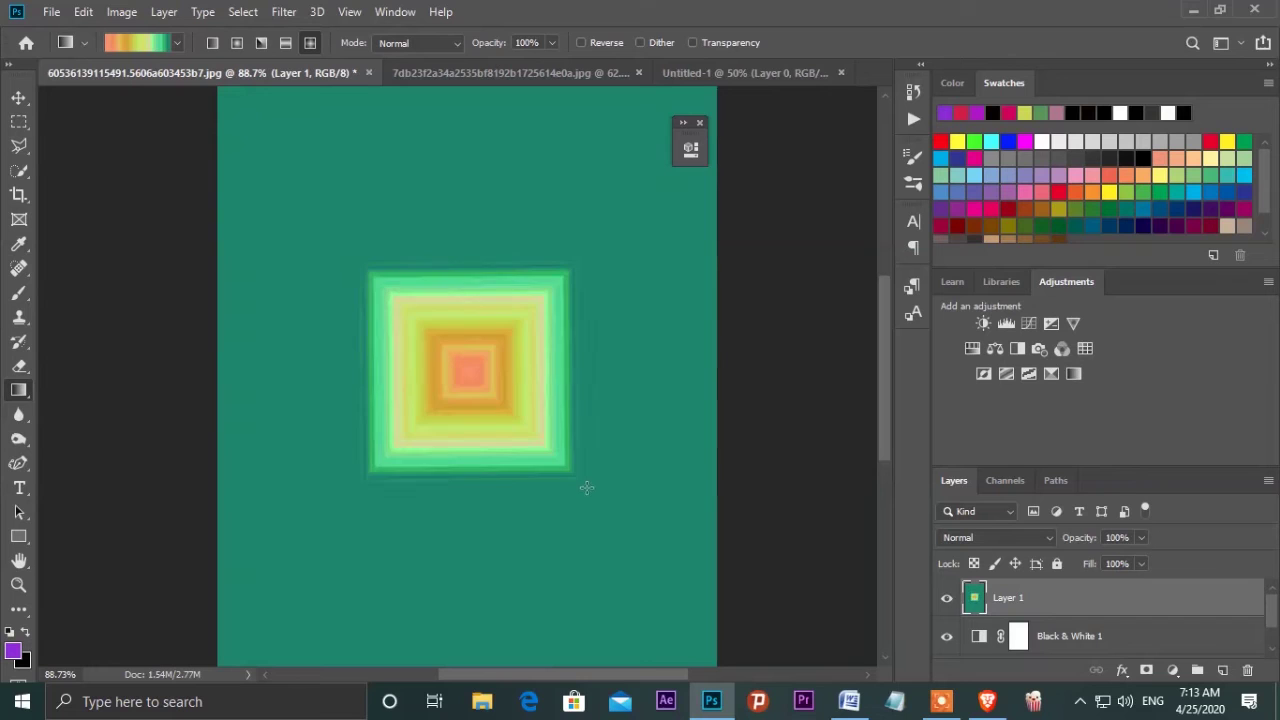
{"action": "left_click", "coordinate": [581, 42]}
{"action": "left_click_drag", "start_coordinate": [492, 314], "coordinate": [531, 444]}
{"action": "left_click_drag", "start_coordinate": [470, 298], "coordinate": [545, 510]}
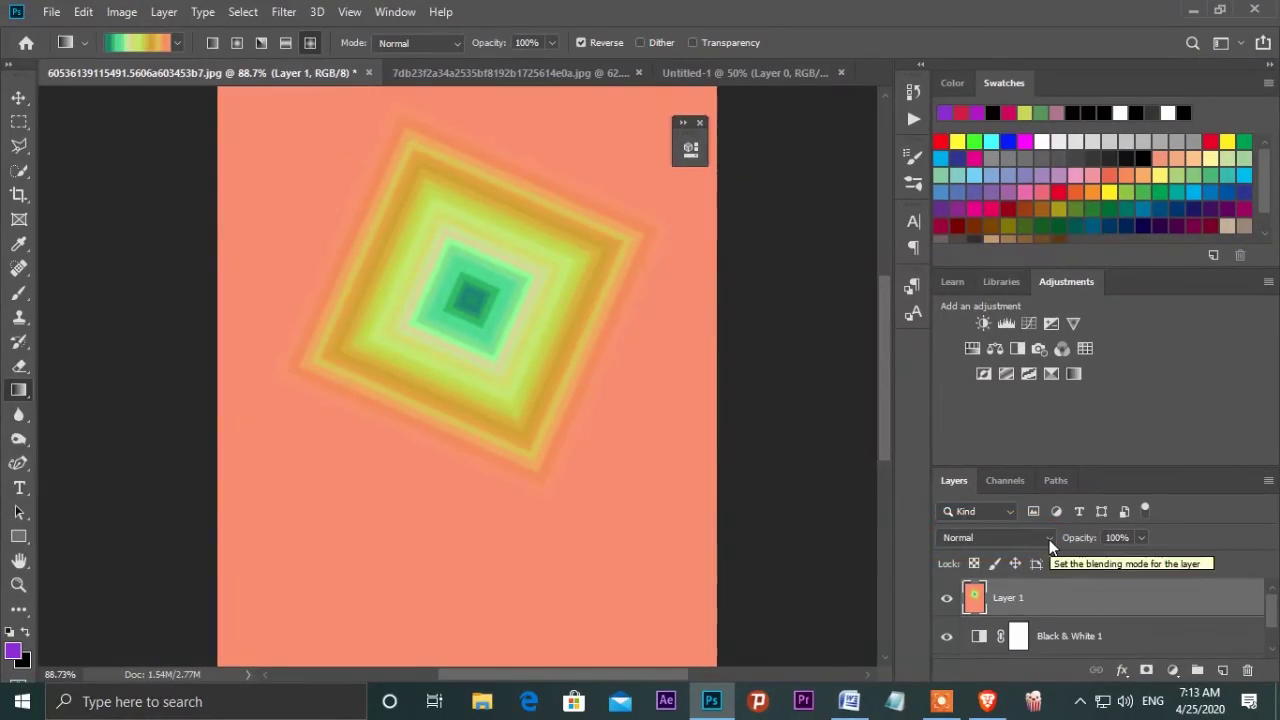
Browse Layer 1's blending mode list in the Layers panel.
{"action": "left_click", "coordinate": [1050, 540]}
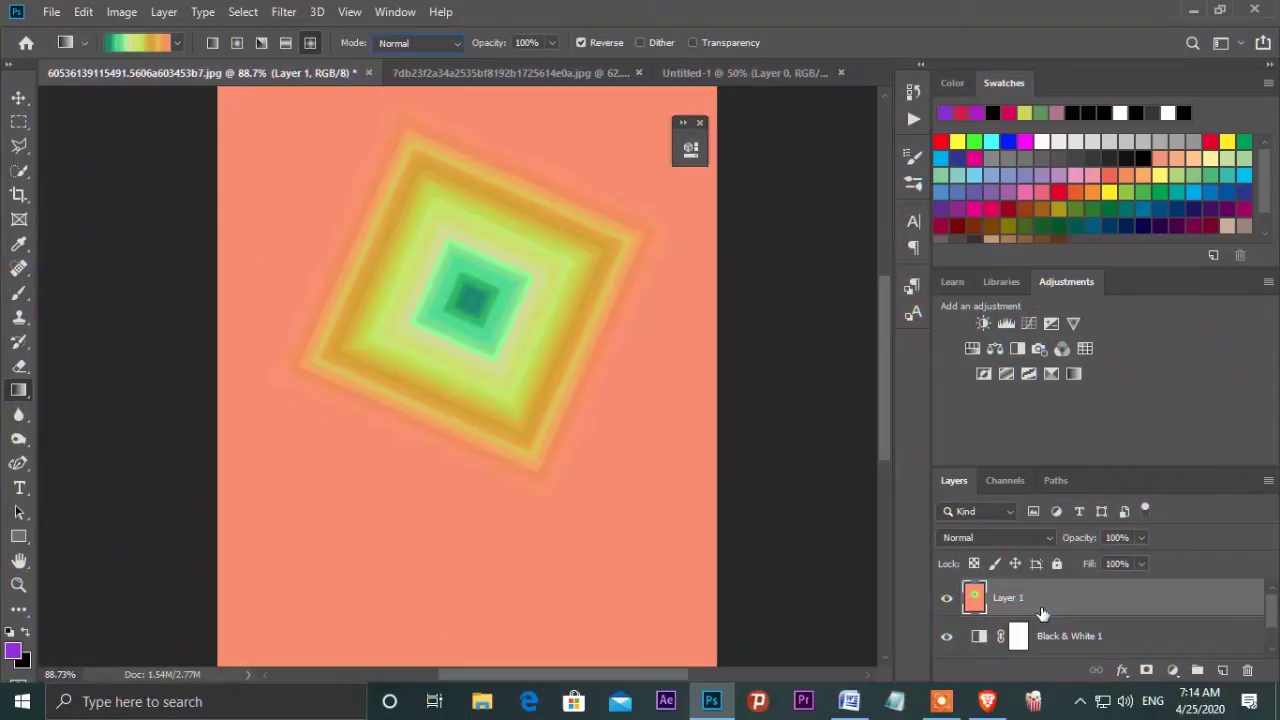
{"action": "scroll", "coordinate": [1272, 625], "scroll_direction": "down", "scroll_amount": 1}
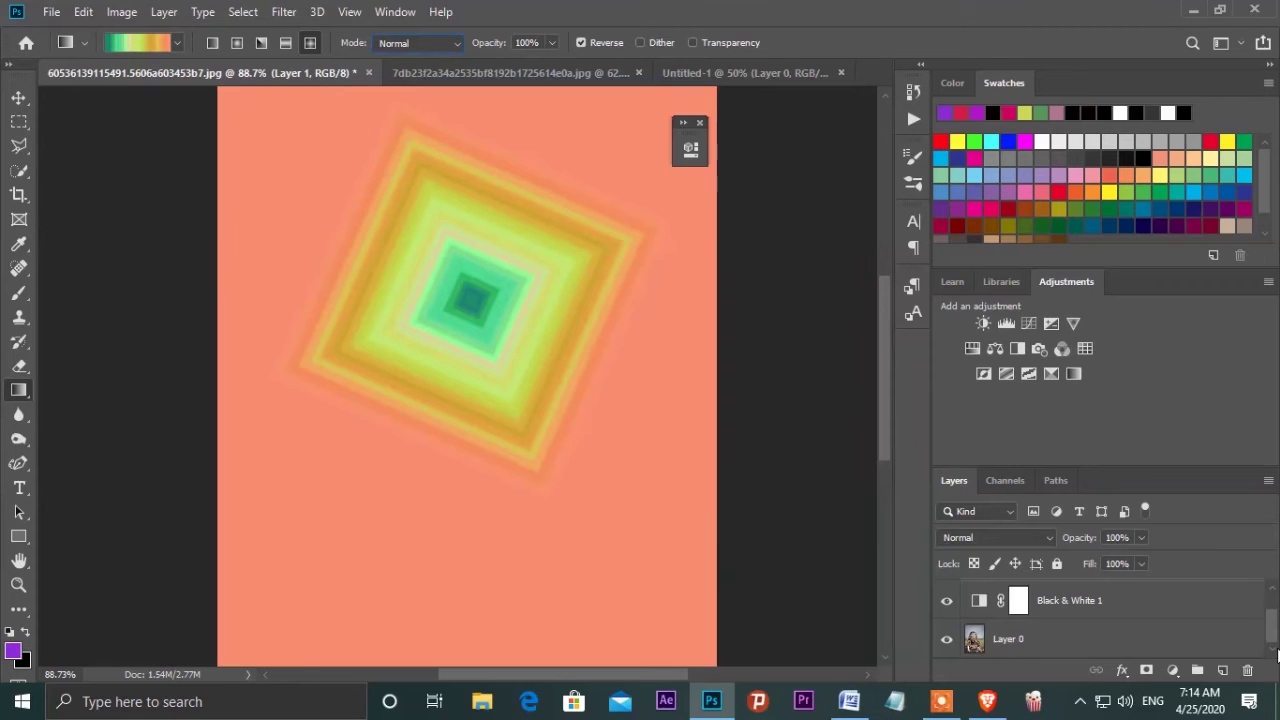
{"action": "scroll", "coordinate": [1276, 645], "scroll_direction": "up", "scroll_amount": 1}
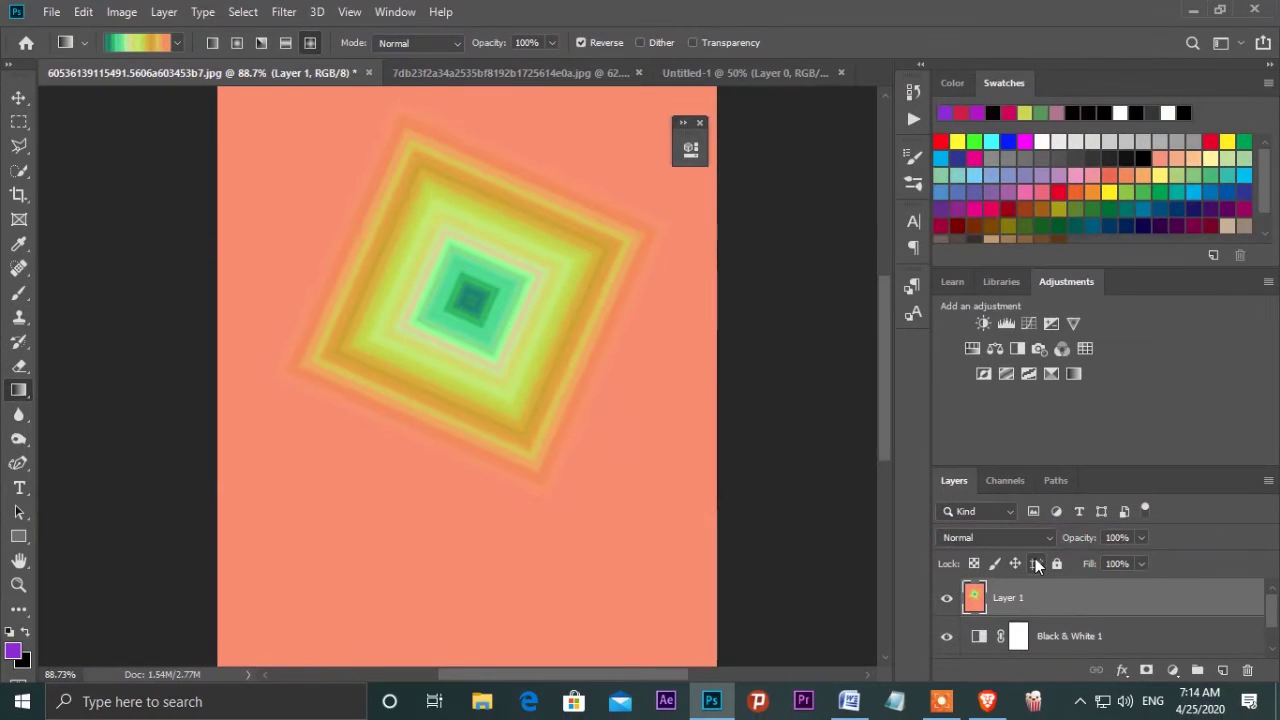
Switch Layer 1's blend mode to Lighten and lower its opacity to 49%.
{"action": "left_click", "coordinate": [1050, 540]}
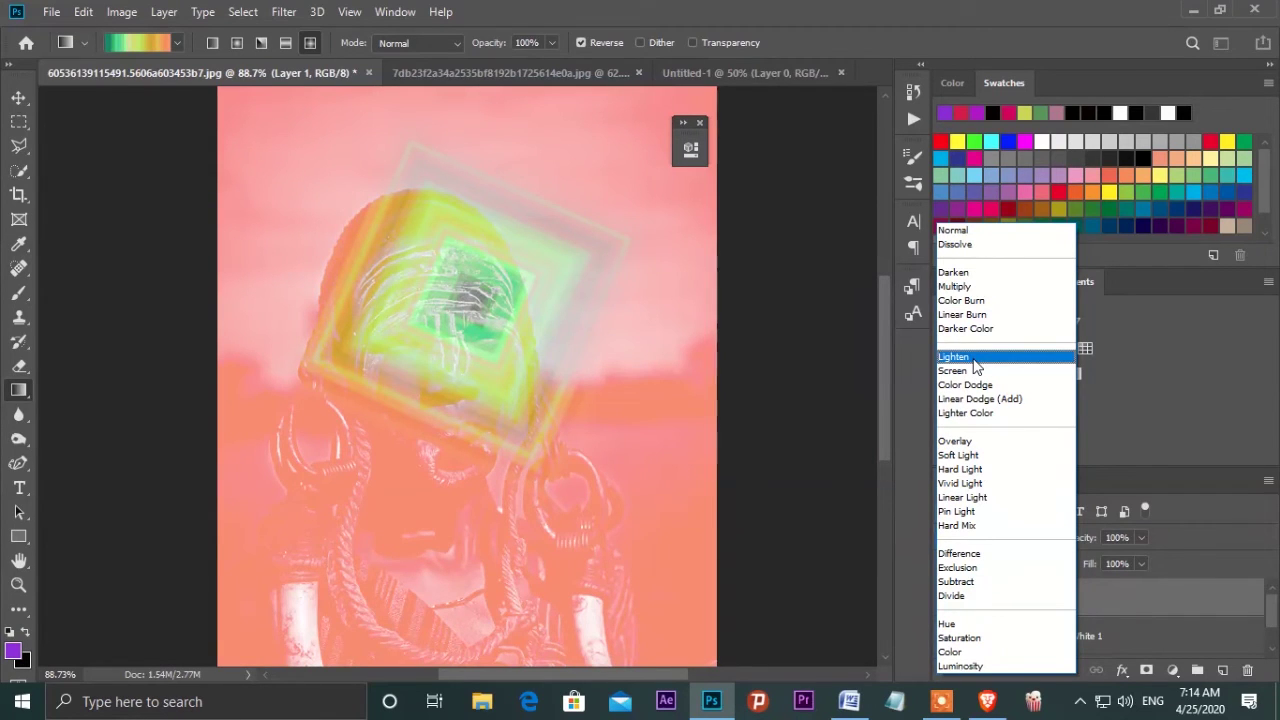
{"action": "left_click", "coordinate": [975, 357]}
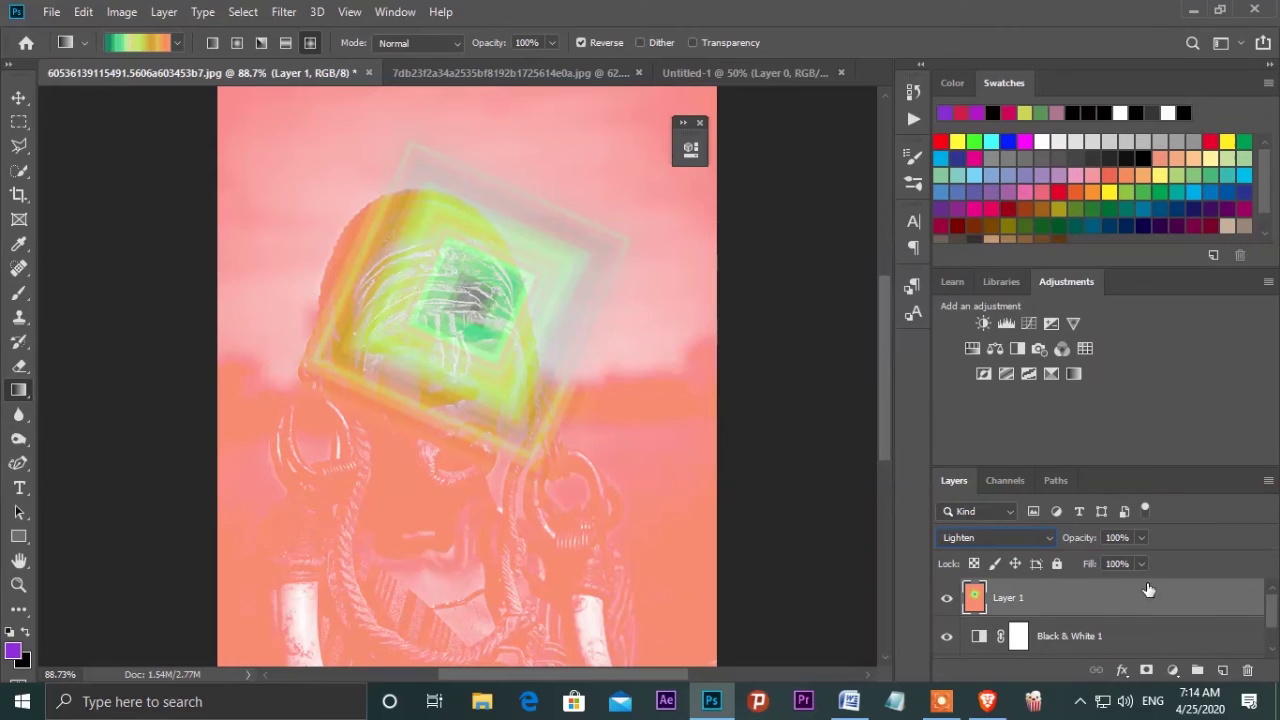
{"action": "left_click", "coordinate": [1141, 537]}
{"action": "left_click_drag", "start_coordinate": [1147, 557], "coordinate": [1106, 563]}
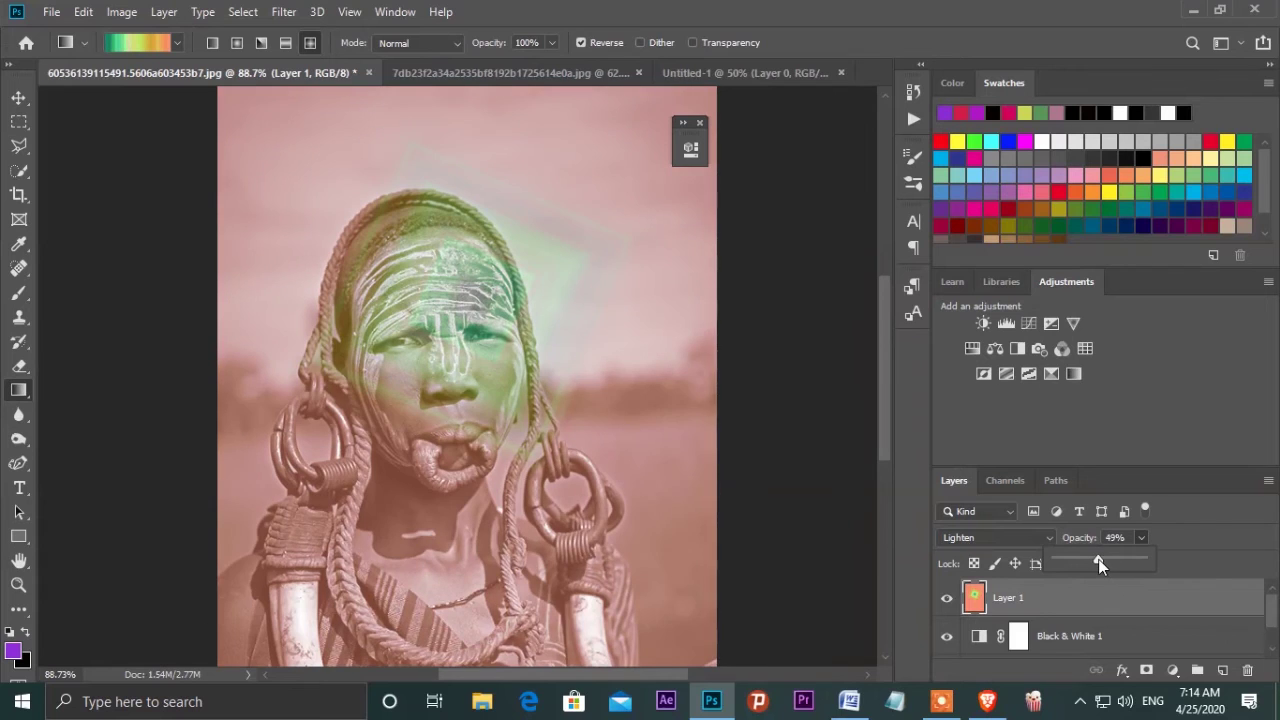
{"action": "left_click", "coordinate": [1022, 594]}
Redraw Layer 1 as non-reversed radial gradients and raise Layer 1 opacity to 58%.
{"action": "left_click", "coordinate": [237, 42]}
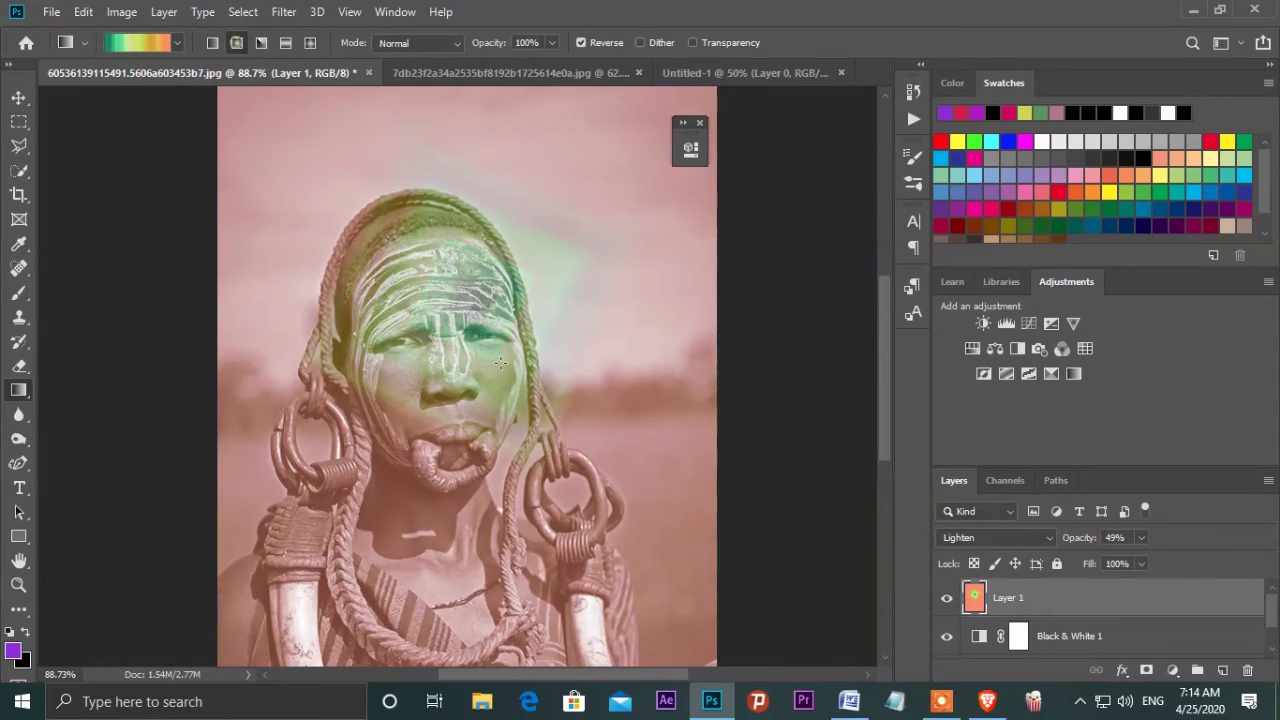
{"action": "left_click_drag", "start_coordinate": [490, 370], "coordinate": [496, 440]}
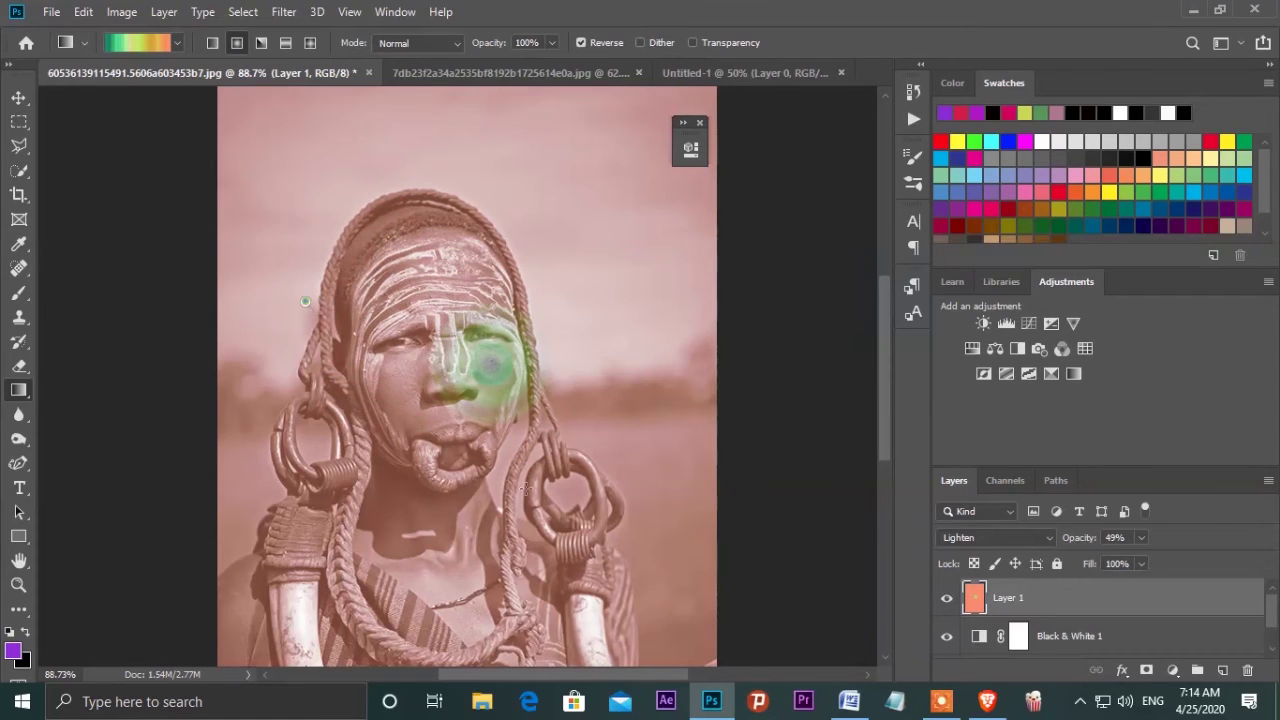
{"action": "left_click_drag", "start_coordinate": [306, 302], "coordinate": [524, 489]}
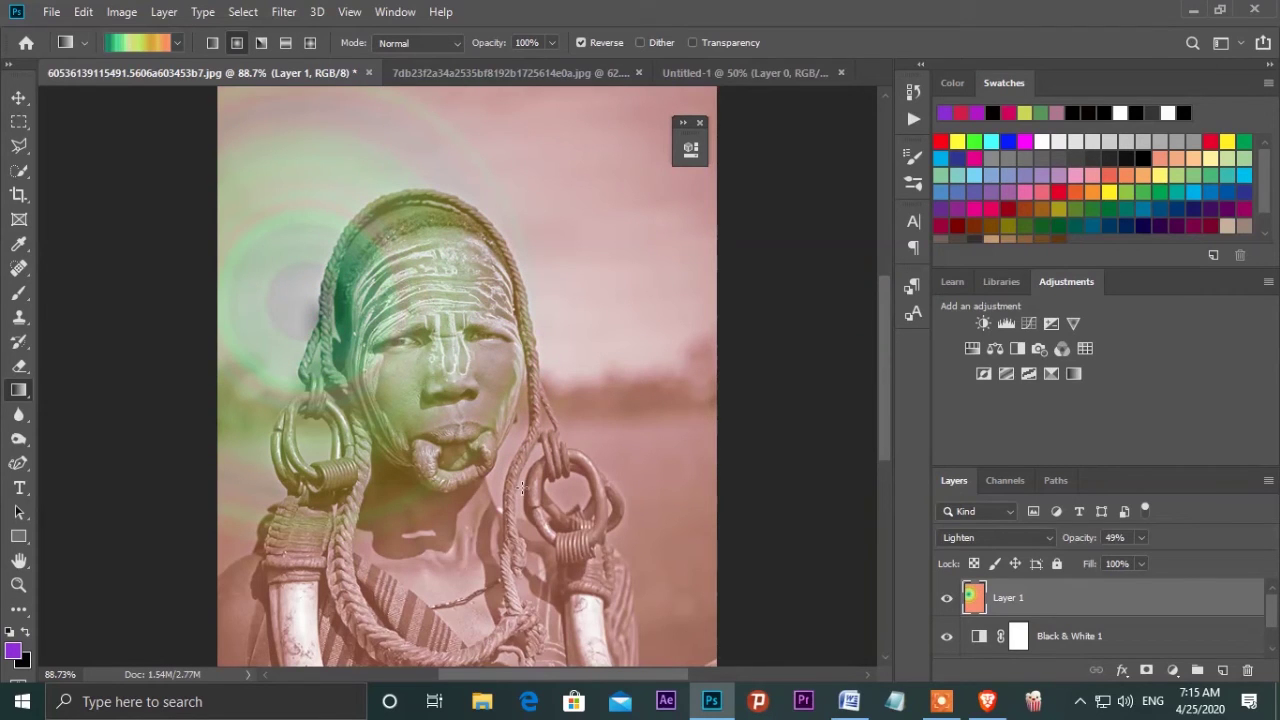
{"action": "left_click", "coordinate": [581, 42]}
{"action": "left_click_drag", "start_coordinate": [601, 339], "coordinate": [562, 489]}
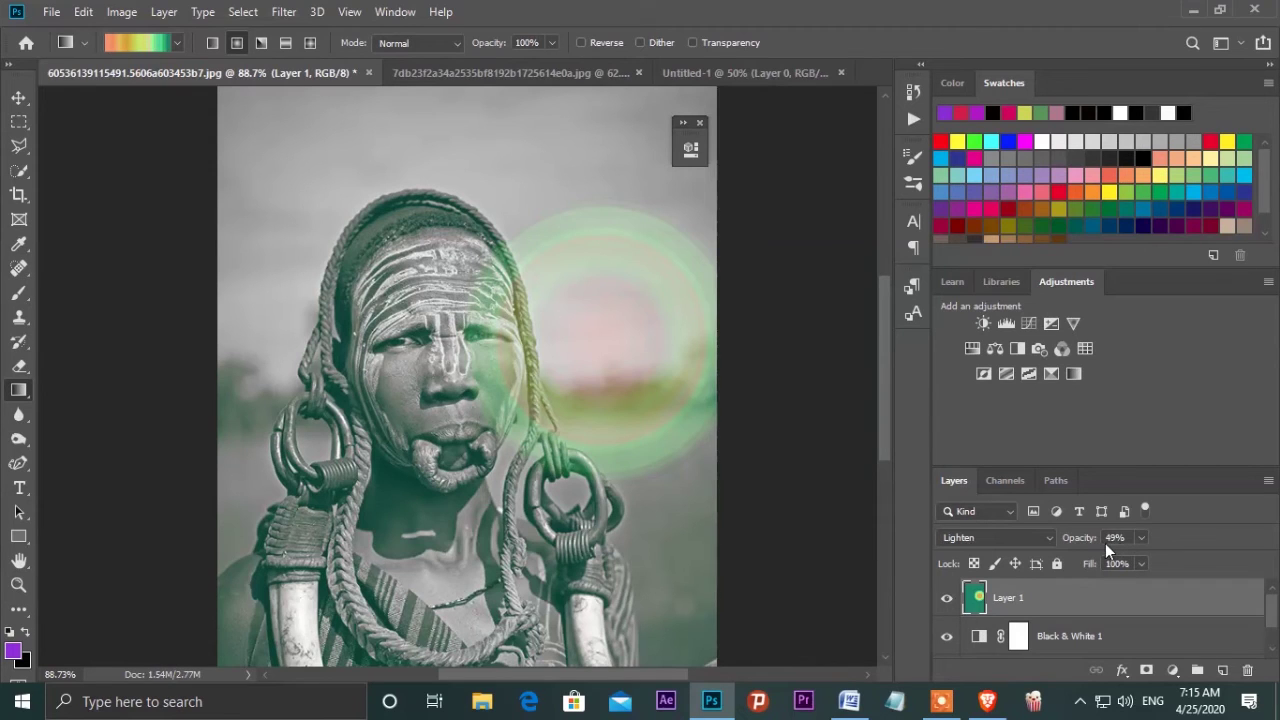
{"action": "left_click_drag", "start_coordinate": [1105, 543], "coordinate": [1115, 543]}
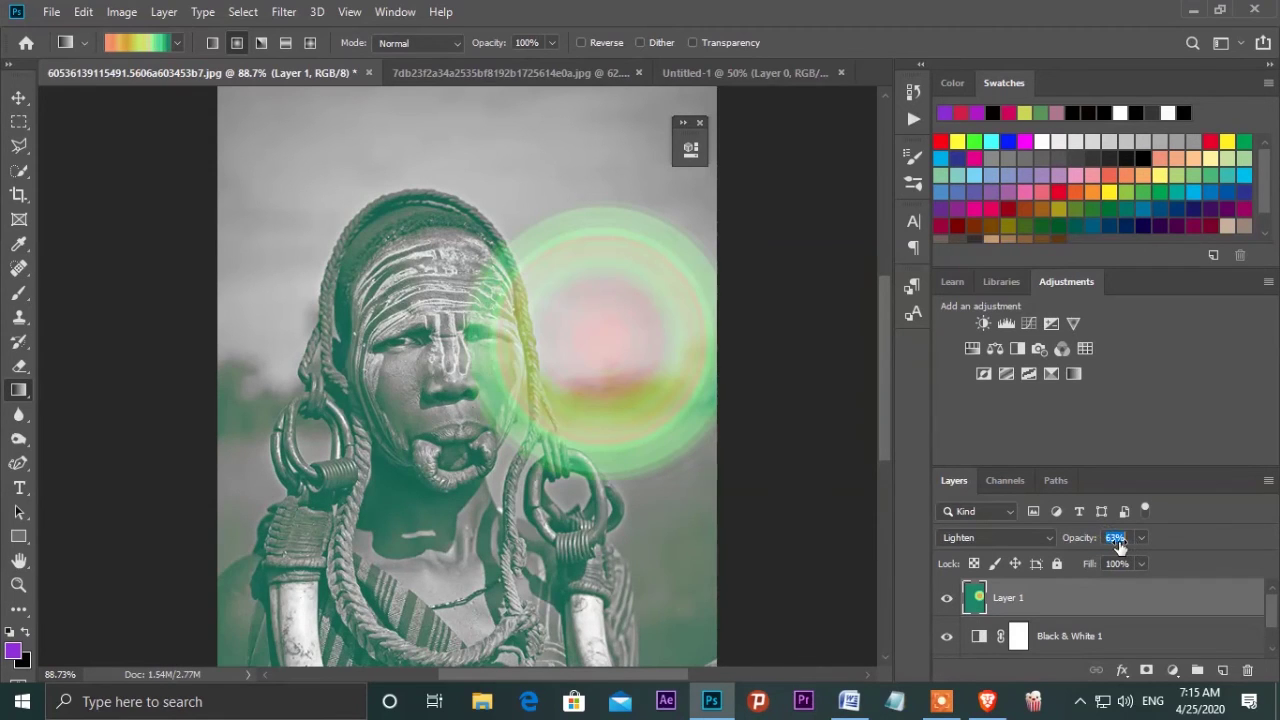
{"action": "type", "text": "58"}
Try a vertical pink-to-green linear gradient, then several radial gradients around the face.
{"action": "left_click", "coordinate": [211, 42]}
{"action": "left_click_drag", "start_coordinate": [520, 346], "coordinate": [515, 505]}
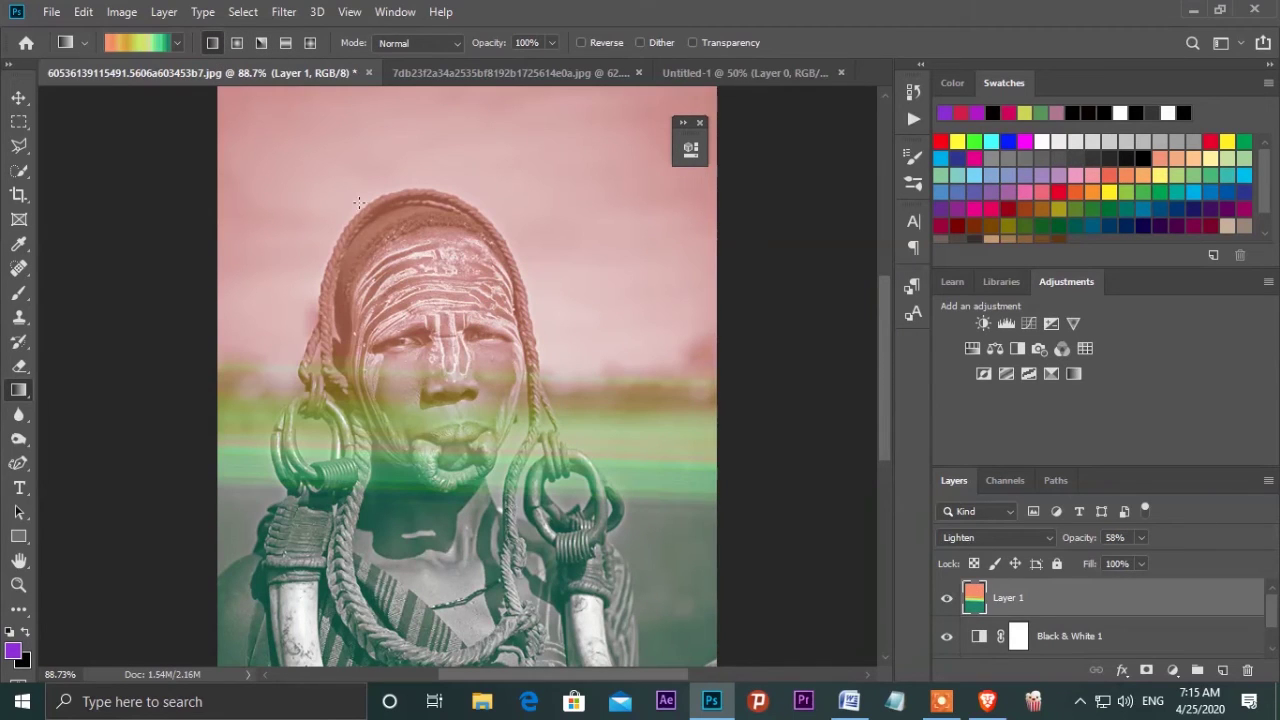
{"action": "left_click", "coordinate": [236, 42]}
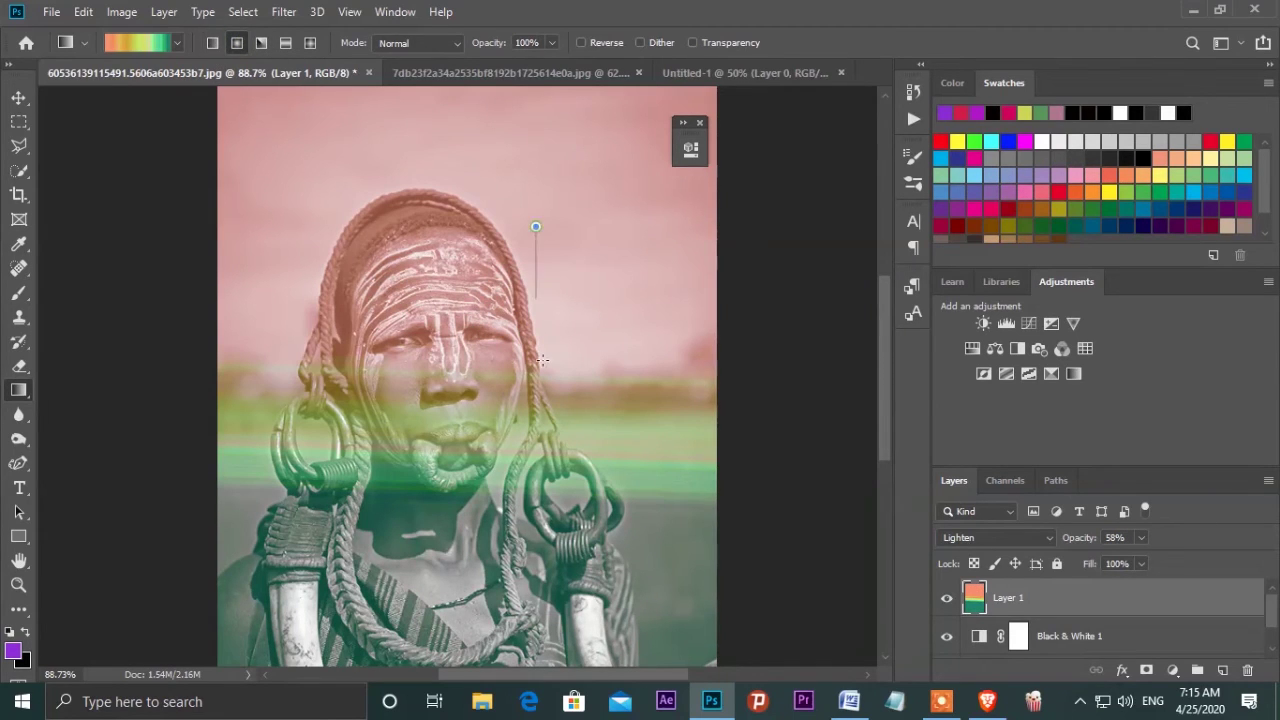
{"action": "left_click_drag", "start_coordinate": [540, 222], "coordinate": [543, 365]}
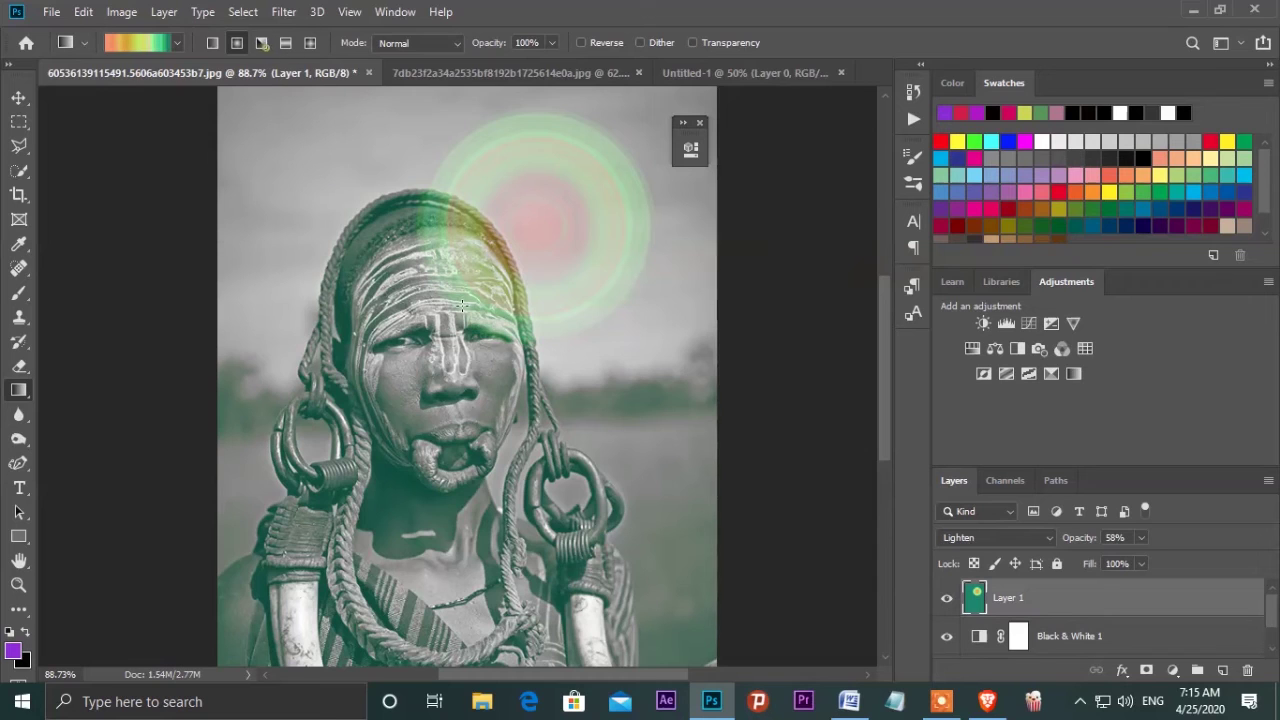
{"action": "left_click_drag", "start_coordinate": [466, 353], "coordinate": [545, 435]}
{"action": "left_click_drag", "start_coordinate": [540, 370], "coordinate": [660, 617]}
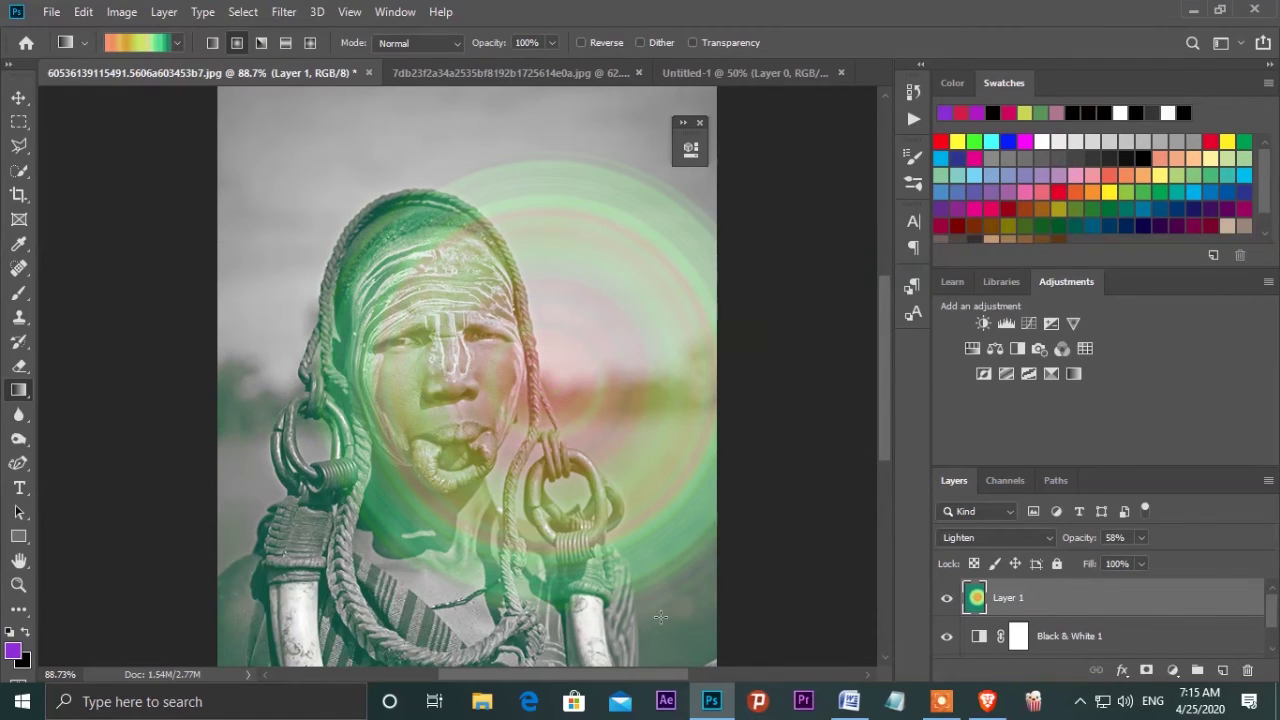
After trying reflected stripes, draw a diamond gradient over the upper photo.
{"action": "left_click", "coordinate": [285, 42]}
{"action": "left_click_drag", "start_coordinate": [410, 305], "coordinate": [500, 558]}
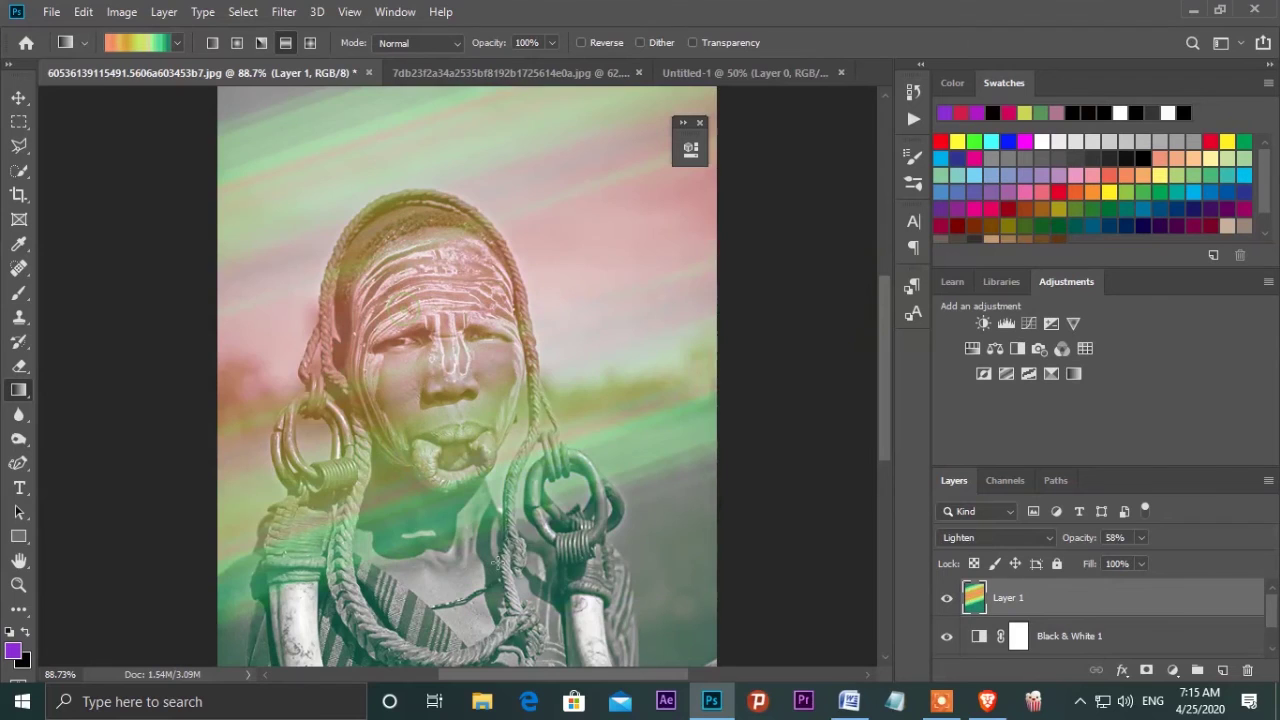
{"action": "left_click", "coordinate": [310, 42]}
{"action": "left_click_drag", "start_coordinate": [445, 235], "coordinate": [470, 518]}
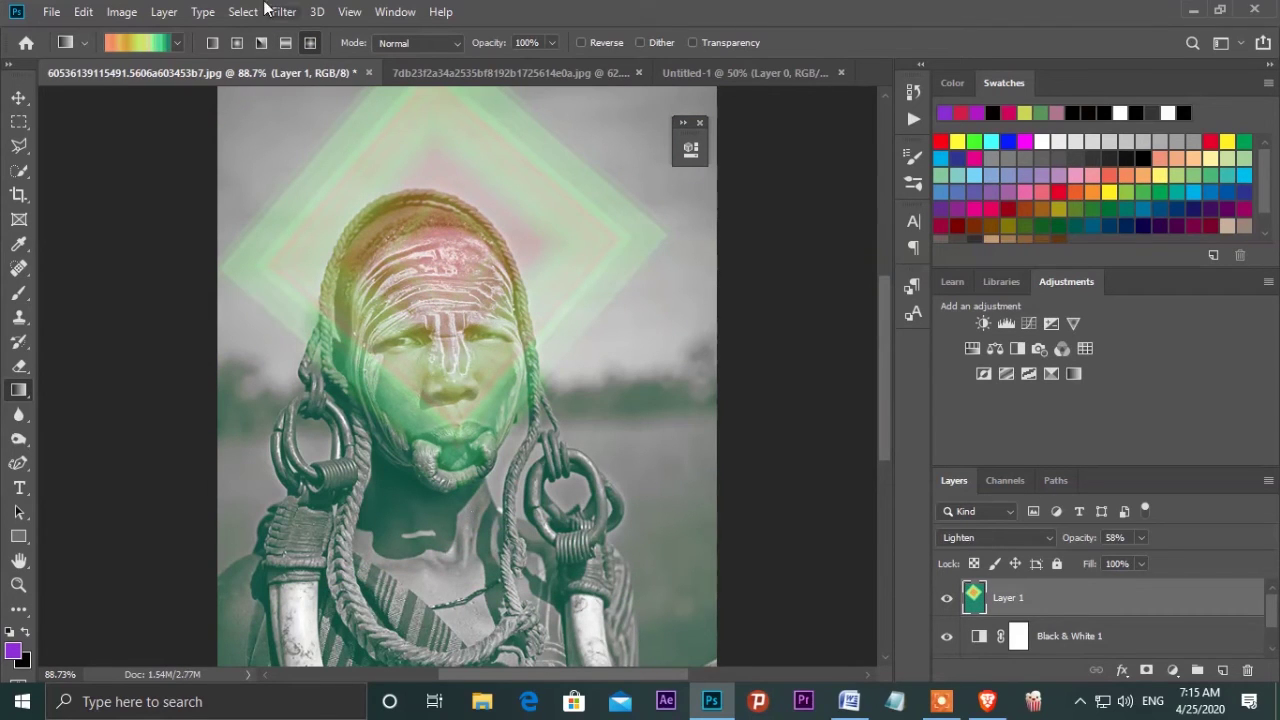
{"action": "left_click", "coordinate": [177, 43]}
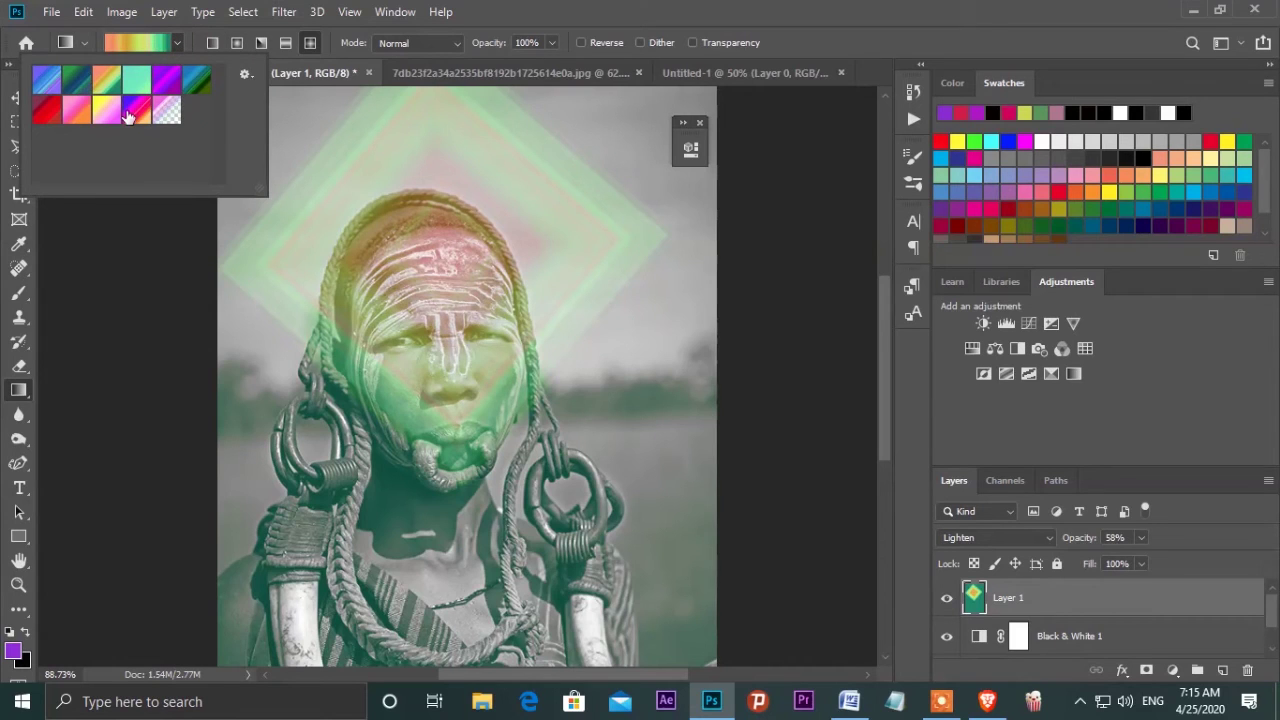
Refill Layer 1 with blue-purple, then blue-green-black diamond gradients from the presets.
{"action": "left_click", "coordinate": [48, 82]}
{"action": "left_click", "coordinate": [464, 418]}
{"action": "left_click_drag", "start_coordinate": [464, 418], "coordinate": [470, 425]}
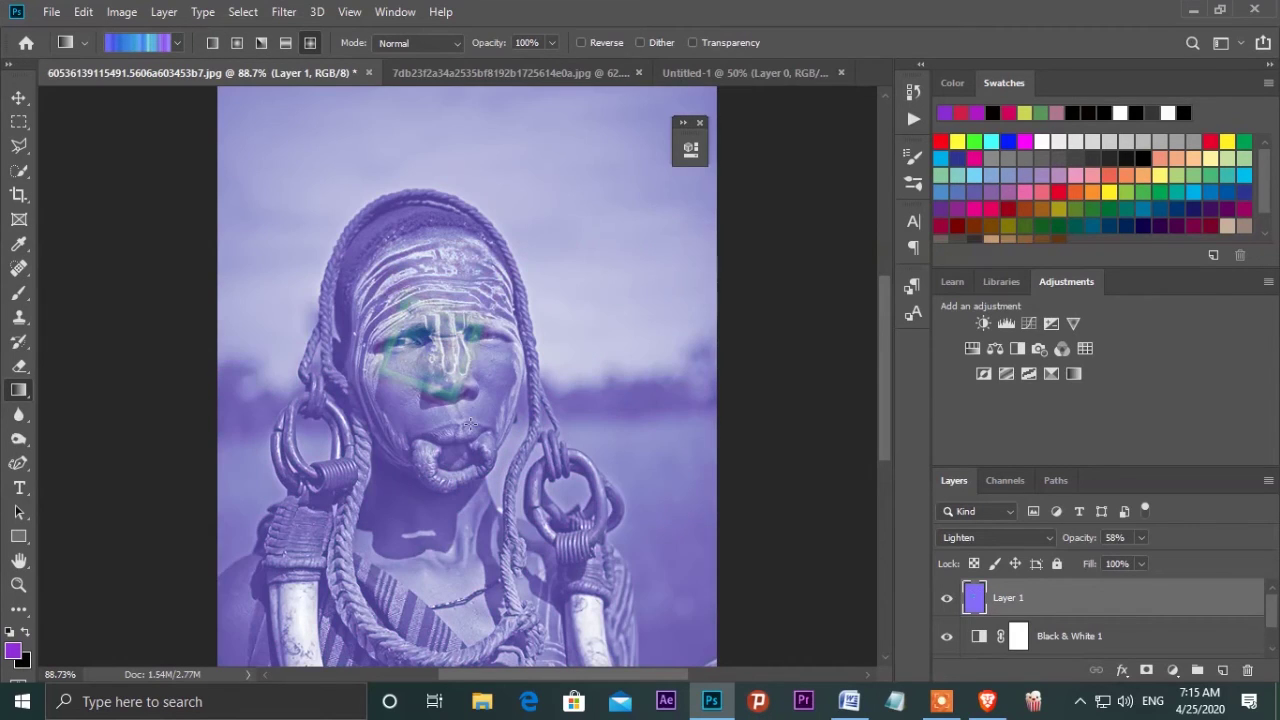
{"action": "left_click", "coordinate": [177, 43]}
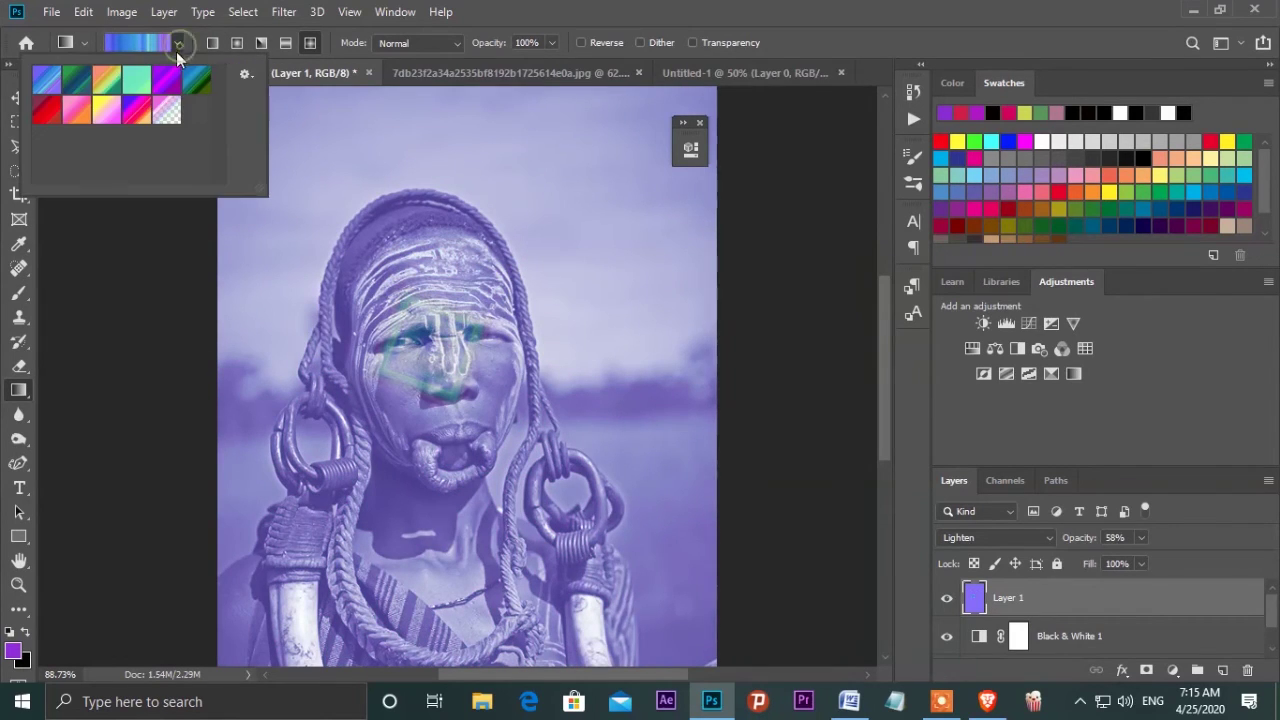
{"action": "double_click", "coordinate": [200, 88]}
{"action": "left_click_drag", "start_coordinate": [440, 370], "coordinate": [478, 468]}
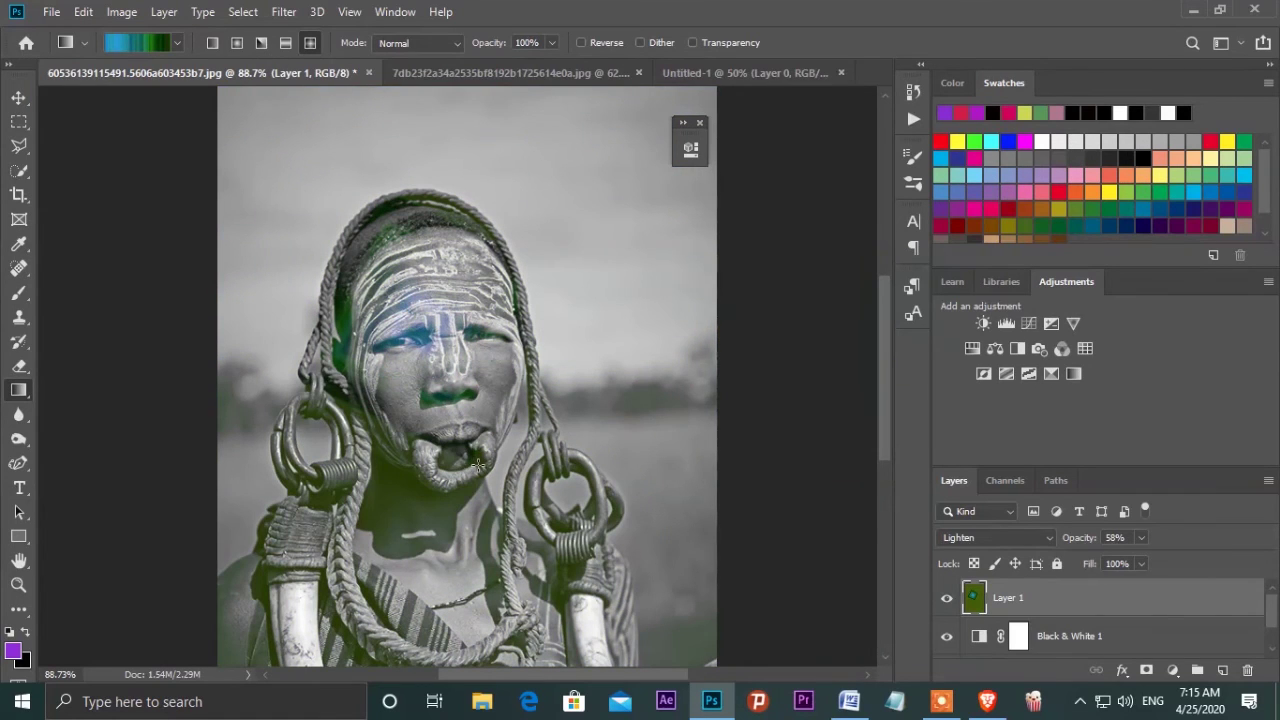
Redraw Layer 1 as a faint radial gradient near the head, then switch to the colour portrait document.
{"action": "left_click", "coordinate": [237, 43]}
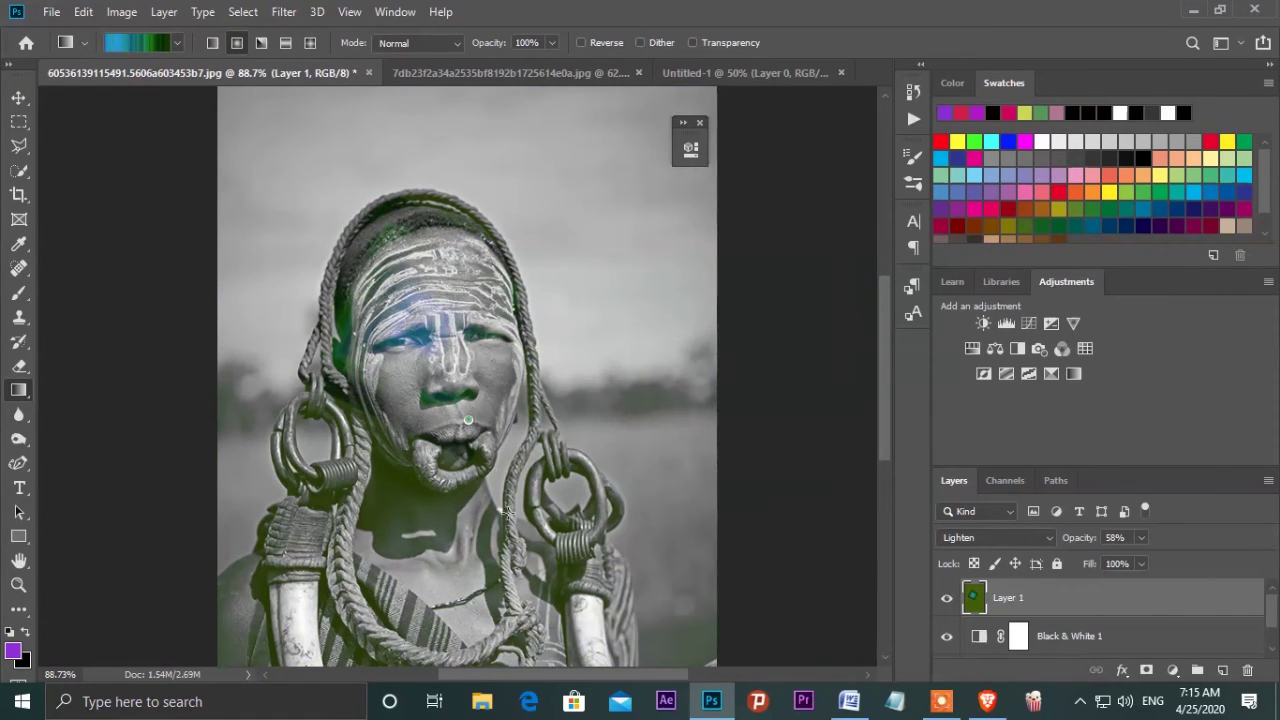
{"action": "left_click_drag", "start_coordinate": [468, 420], "coordinate": [519, 527]}
{"action": "left_click_drag", "start_coordinate": [563, 240], "coordinate": [565, 458]}
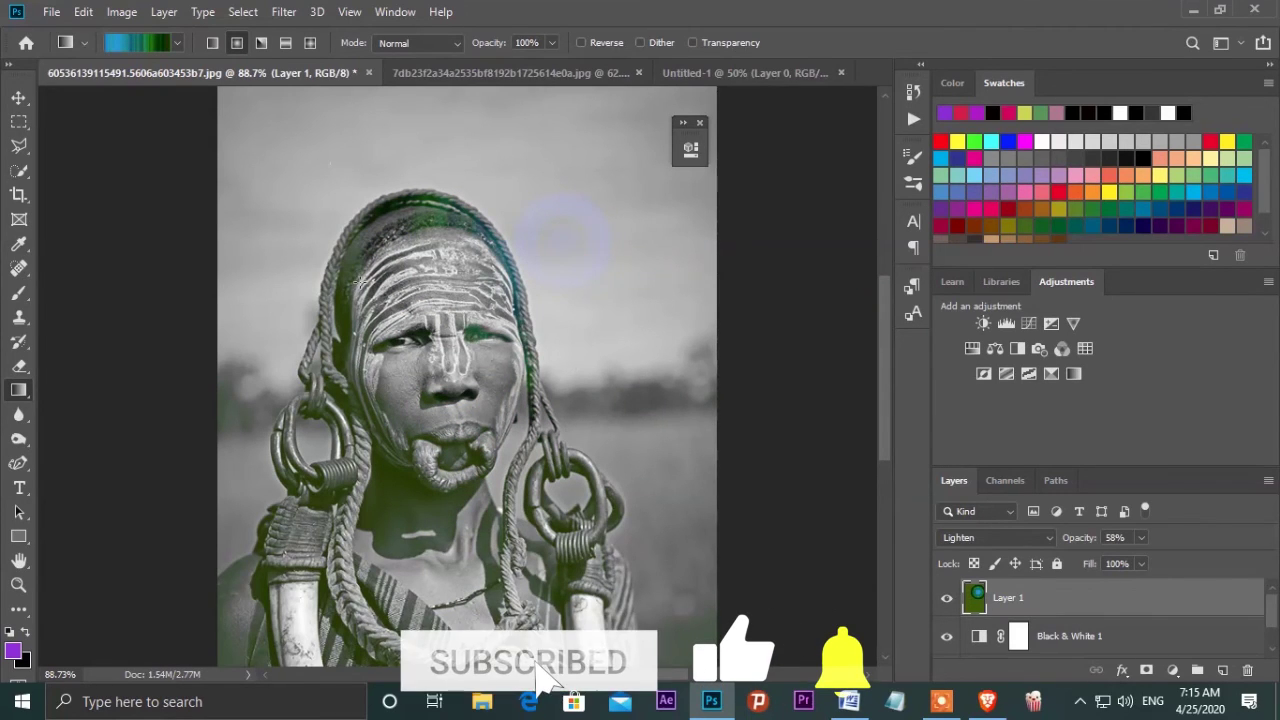
{"action": "left_click", "coordinate": [516, 72]}
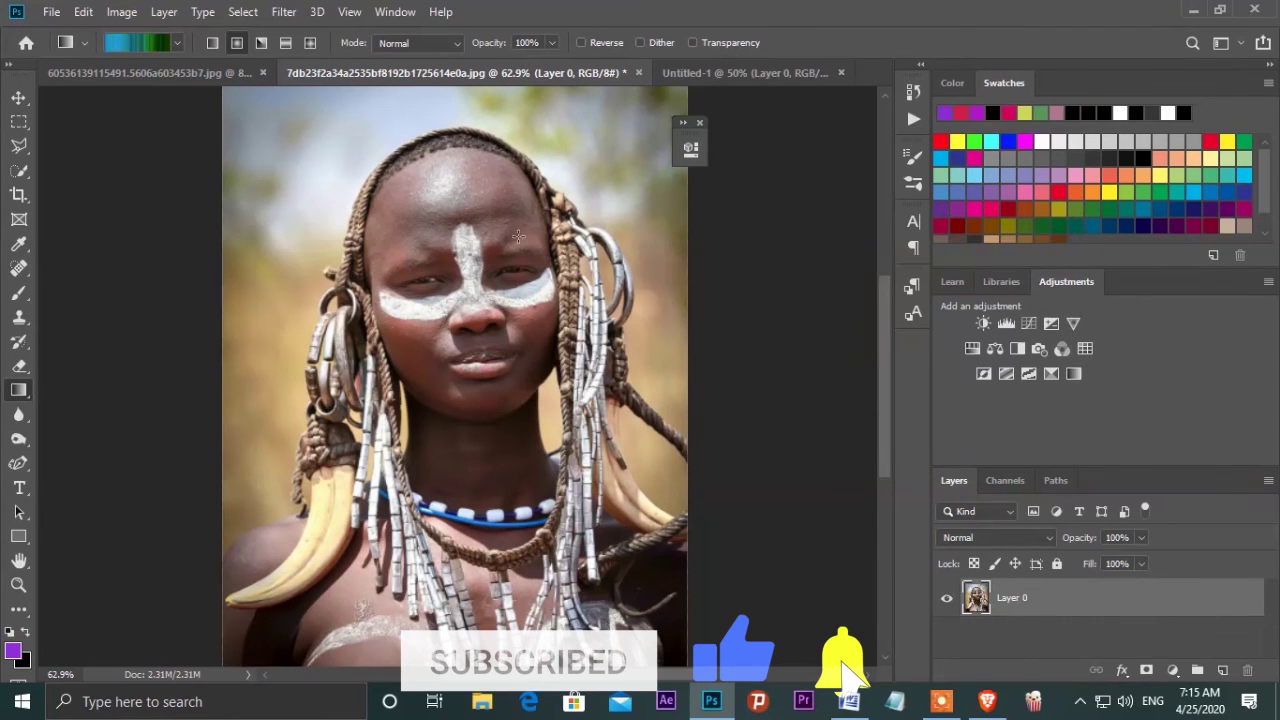
Add a Gradient Map adjustment layer above Layer 0, recolouring the portrait in purple-to-black tones.
{"action": "left_click", "coordinate": [686, 124]}
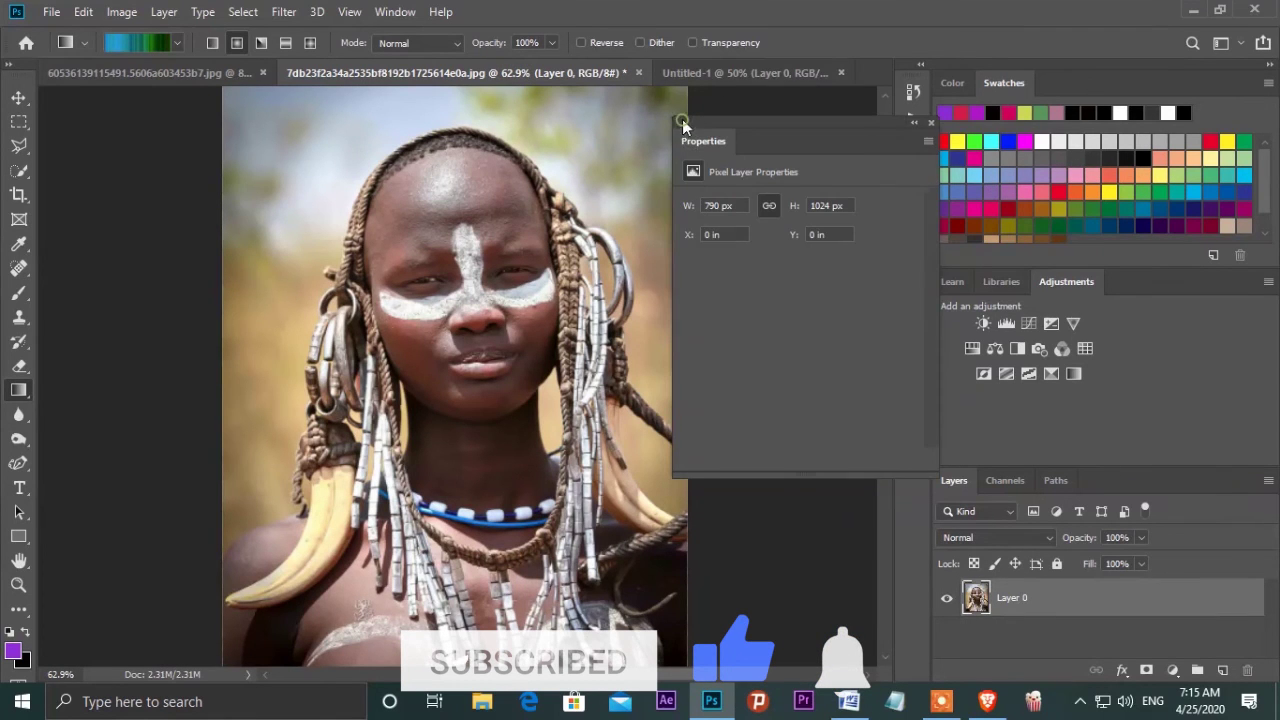
{"action": "left_click", "coordinate": [930, 123]}
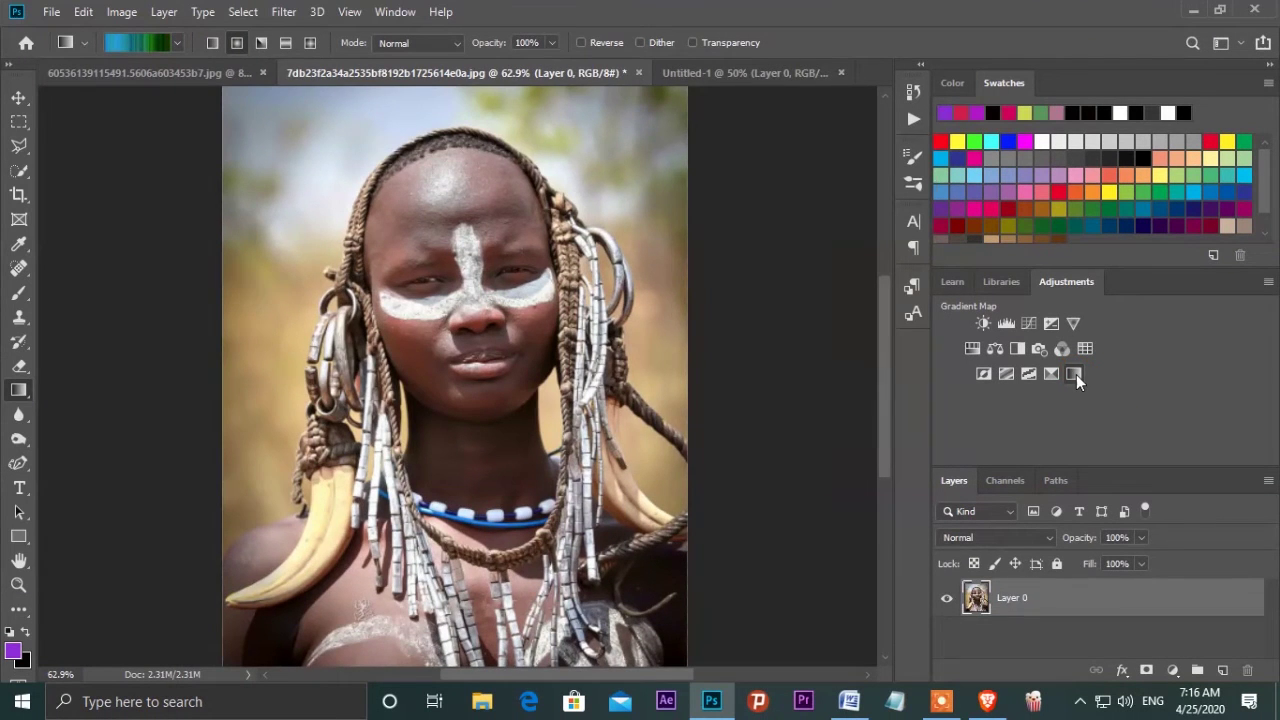
{"action": "left_click", "coordinate": [1076, 374]}
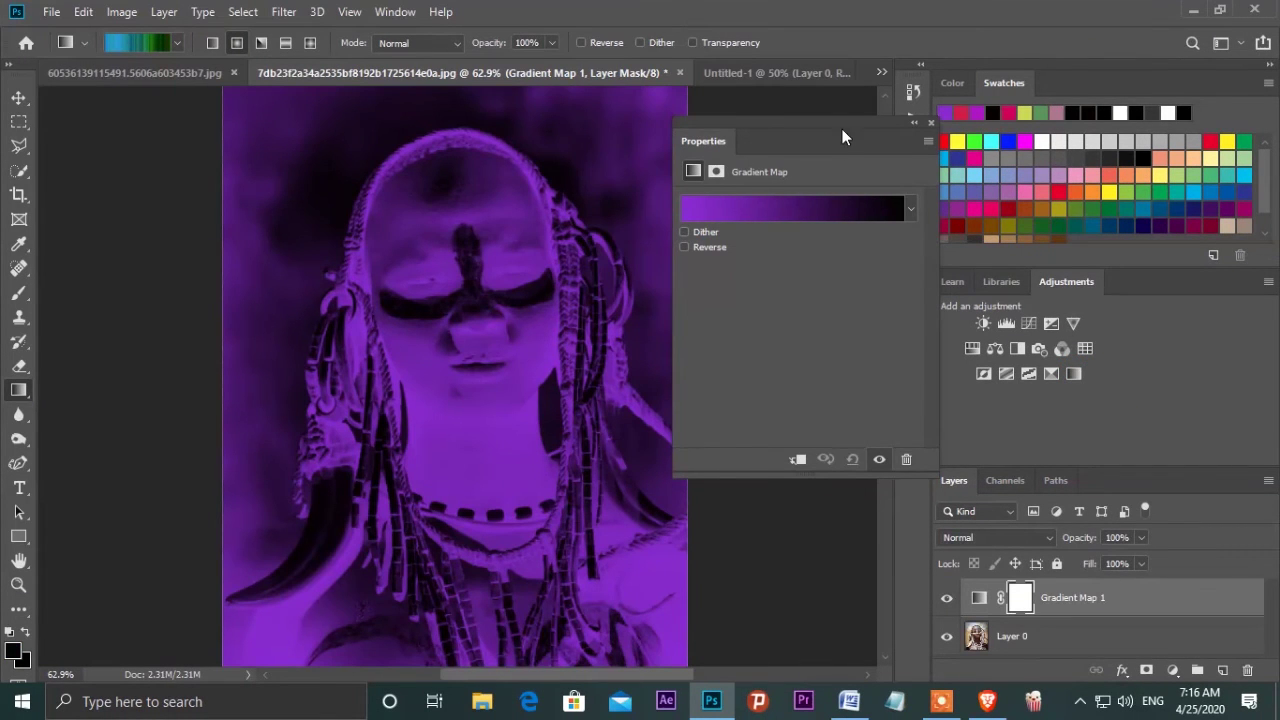
{"action": "left_click_drag", "start_coordinate": [842, 137], "coordinate": [951, 127]}
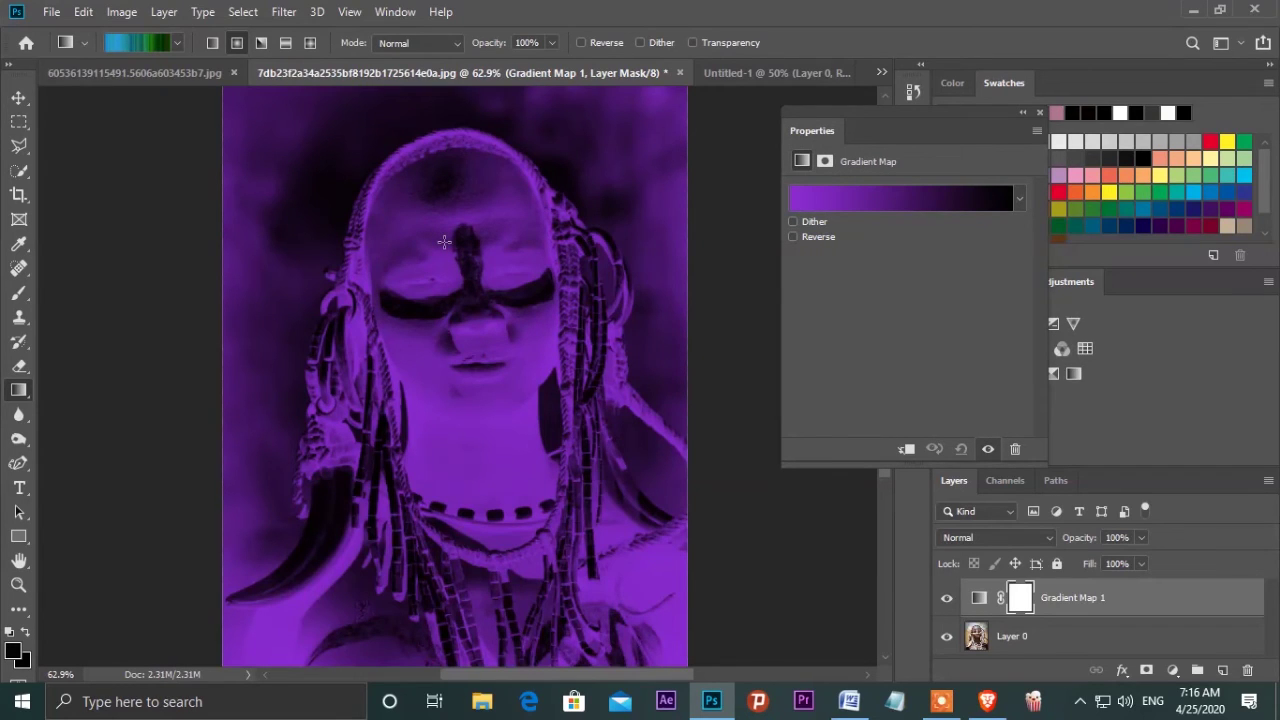
Leave the gradient map unreversed with Dither on, and set its mask density to 69%.
{"action": "left_click", "coordinate": [923, 196]}
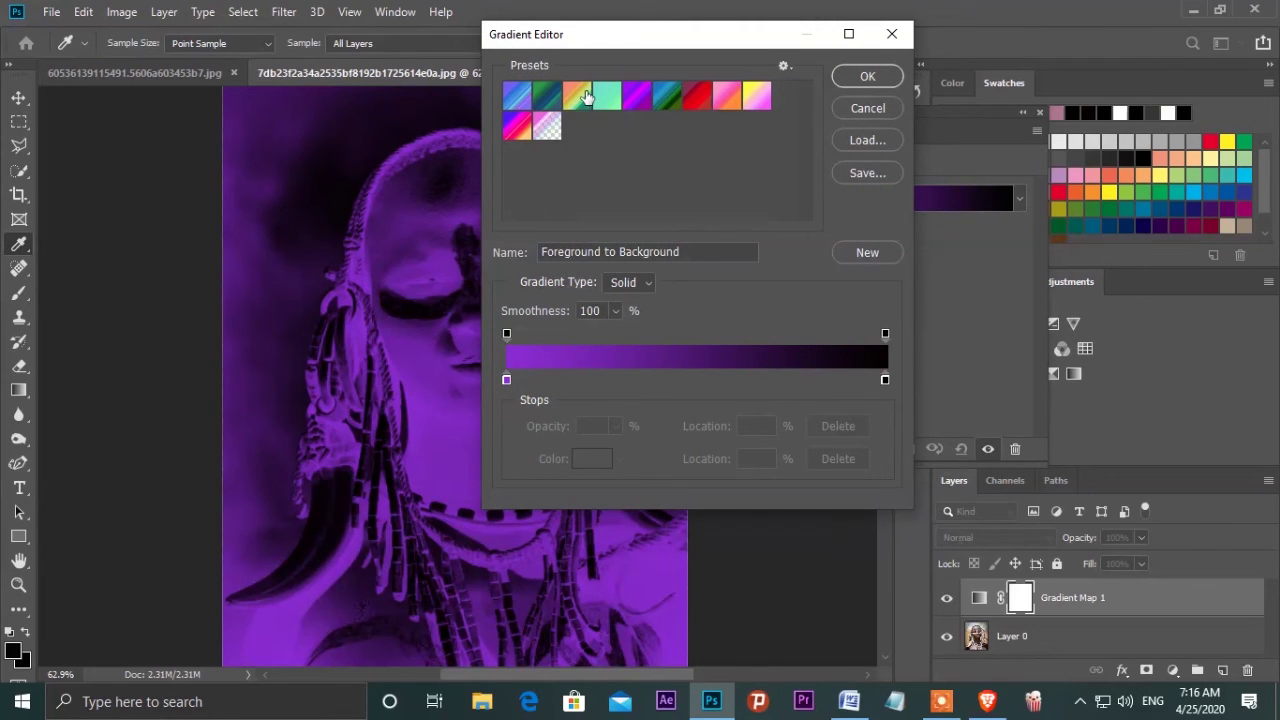
{"action": "left_click", "coordinate": [892, 35]}
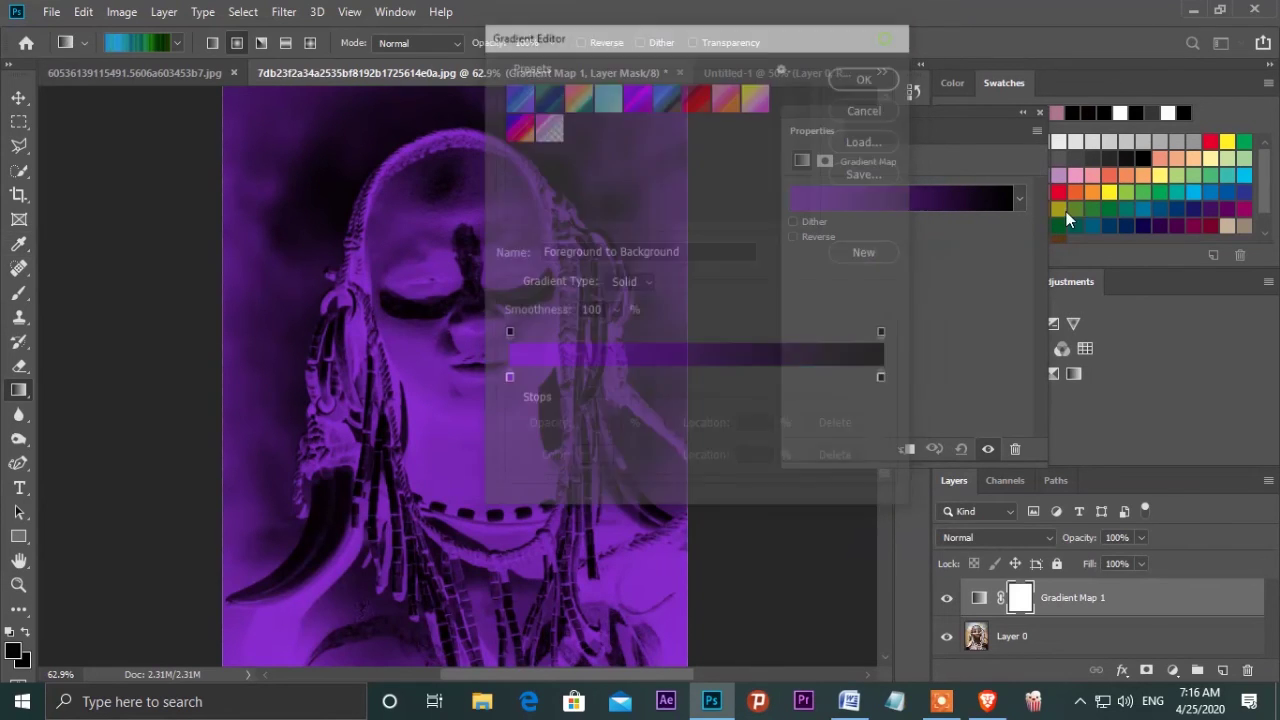
{"action": "left_click", "coordinate": [796, 237]}
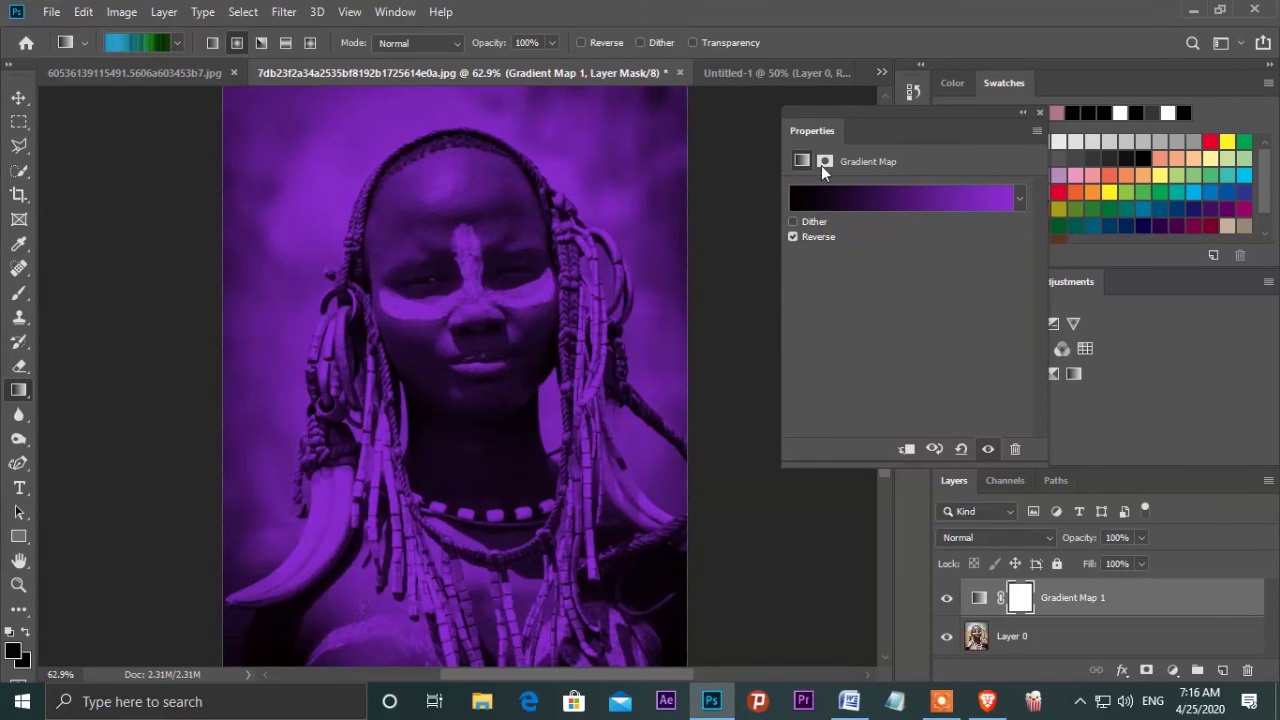
{"action": "left_click", "coordinate": [795, 236]}
{"action": "left_click", "coordinate": [792, 221]}
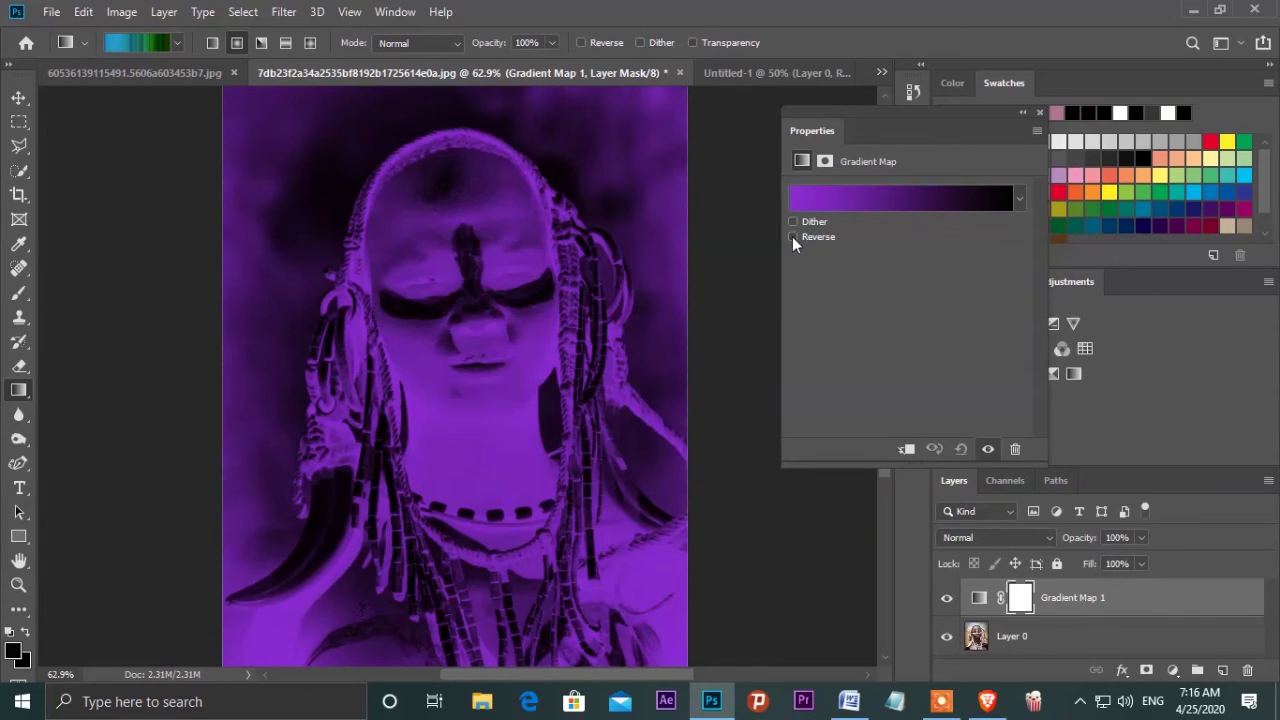
{"action": "left_click", "coordinate": [826, 162]}
{"action": "left_click_drag", "start_coordinate": [1017, 267], "coordinate": [816, 268]}
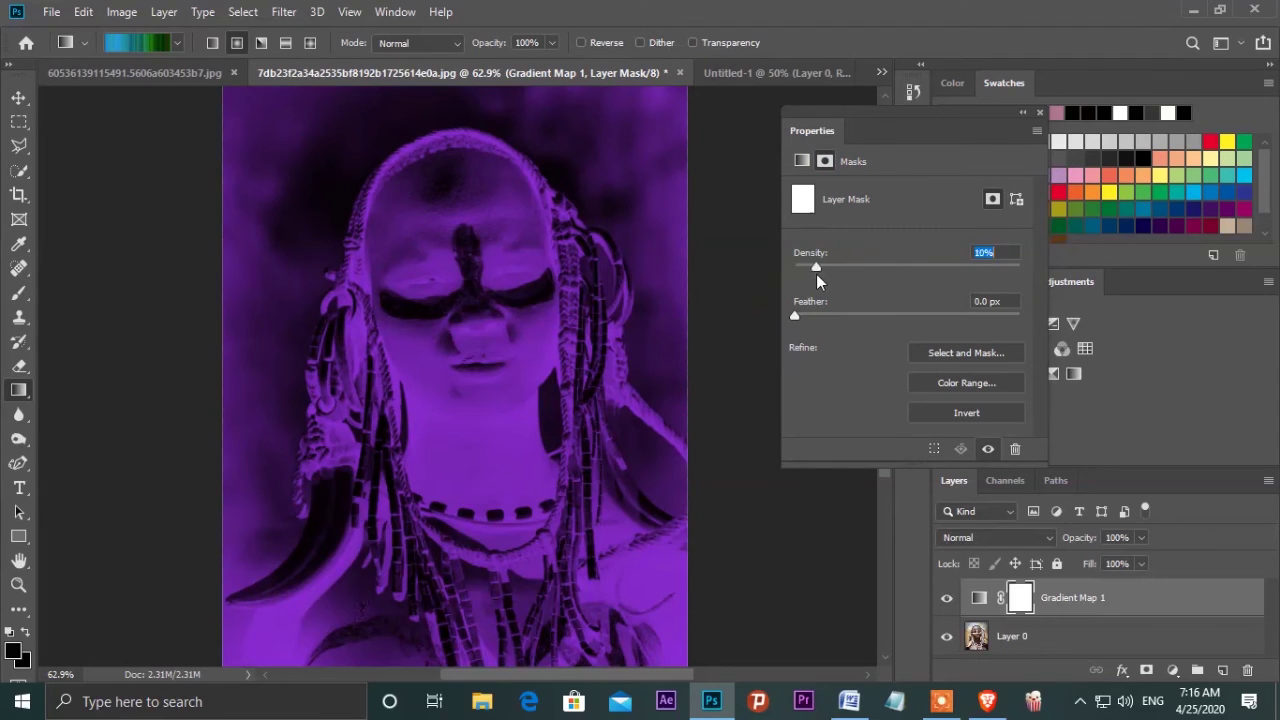
Invert Gradient Map 1's mask and set it to 61% density and 138.0 px feather.
{"action": "left_click", "coordinate": [960, 413]}
{"action": "mouse_move", "coordinate": [948, 267]}
{"action": "left_mouse_down"}
{"action": "mouse_move", "coordinate": [894, 263]}
{"action": "mouse_move", "coordinate": [946, 266]}
{"action": "left_mouse_up"}
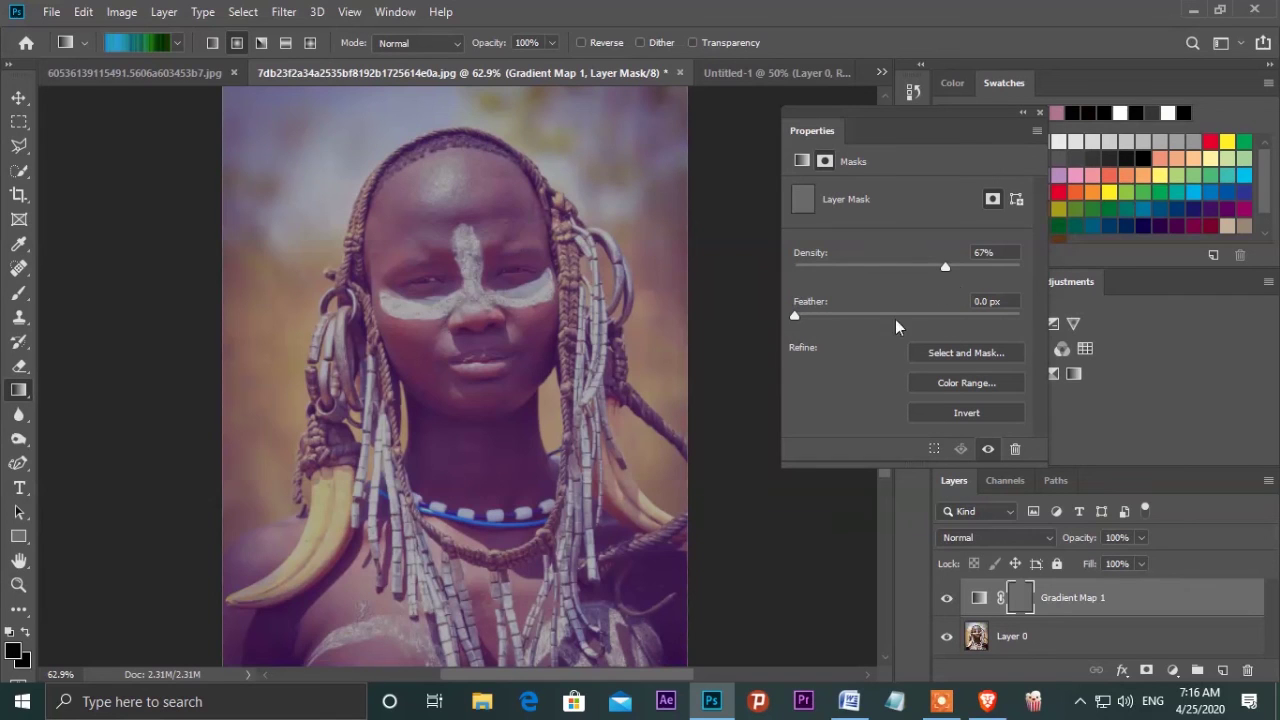
{"action": "left_click_drag", "start_coordinate": [795, 316], "coordinate": [907, 317]}
{"action": "left_click_drag", "start_coordinate": [945, 265], "coordinate": [932, 268]}
{"action": "left_click_drag", "start_coordinate": [907, 316], "coordinate": [953, 316]}
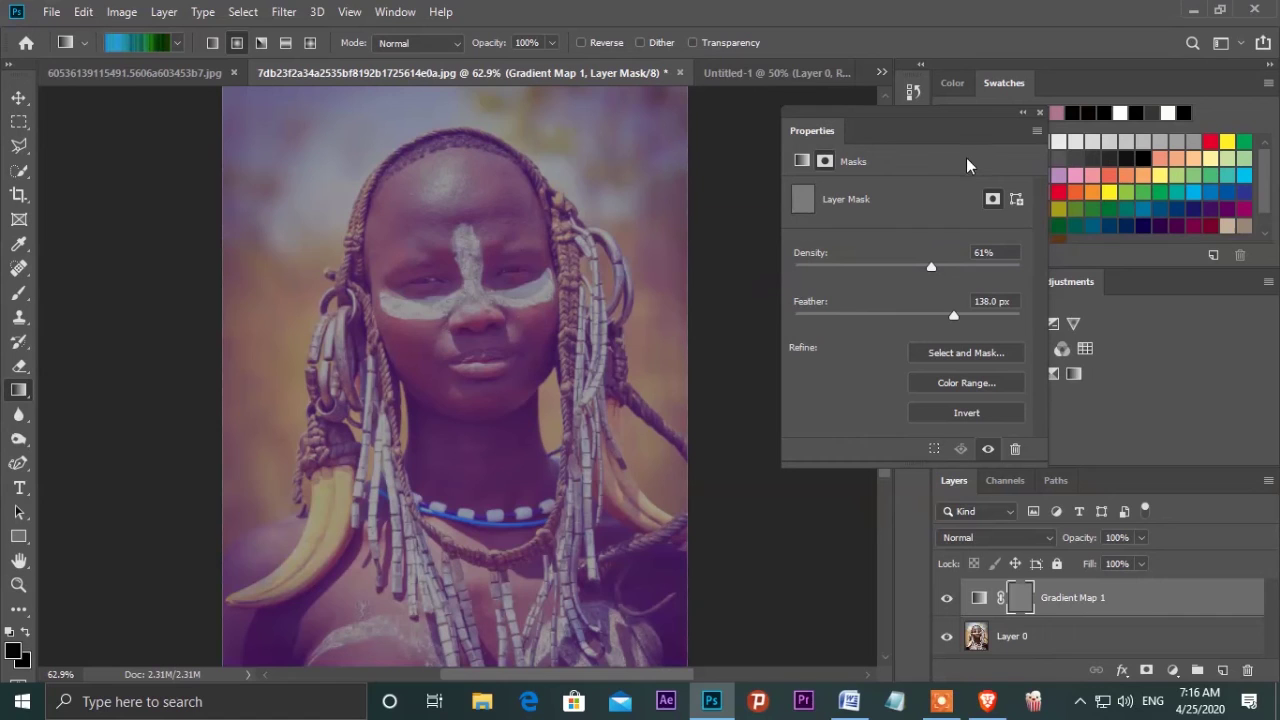
Build the mask from a Color Range selection of yellows.
{"action": "left_click", "coordinate": [970, 383]}
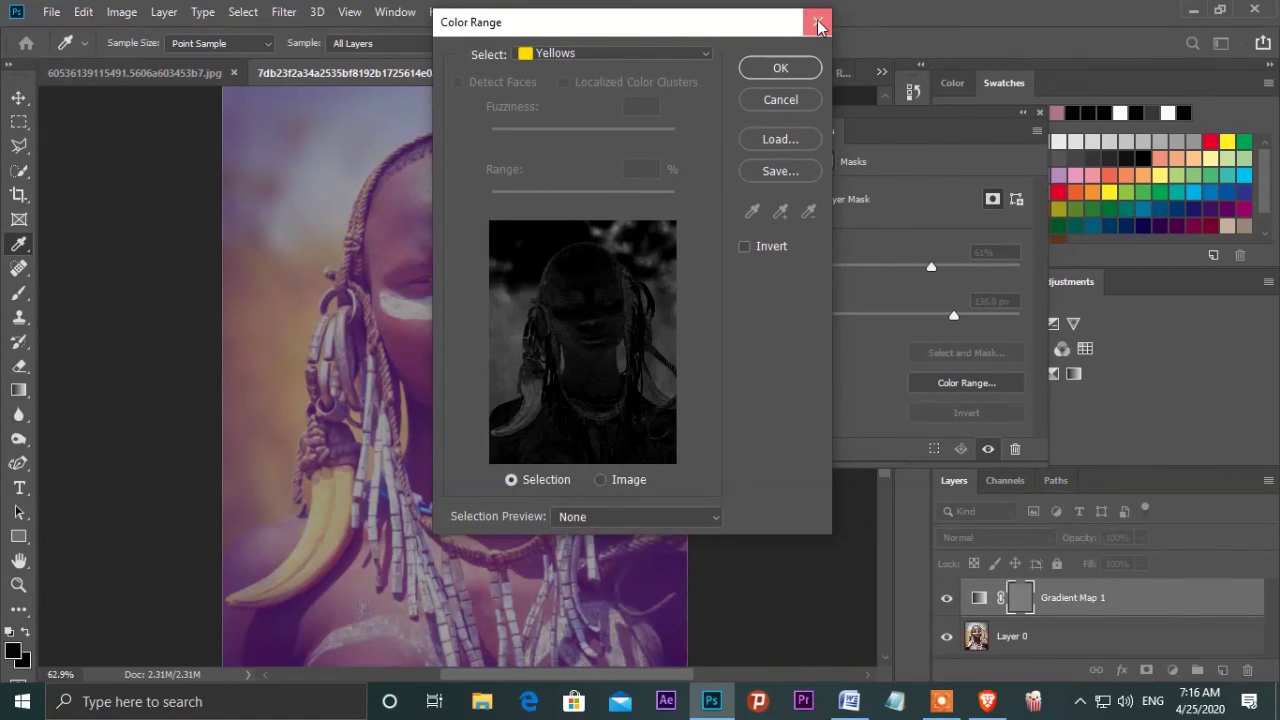
{"action": "left_click", "coordinate": [704, 53]}
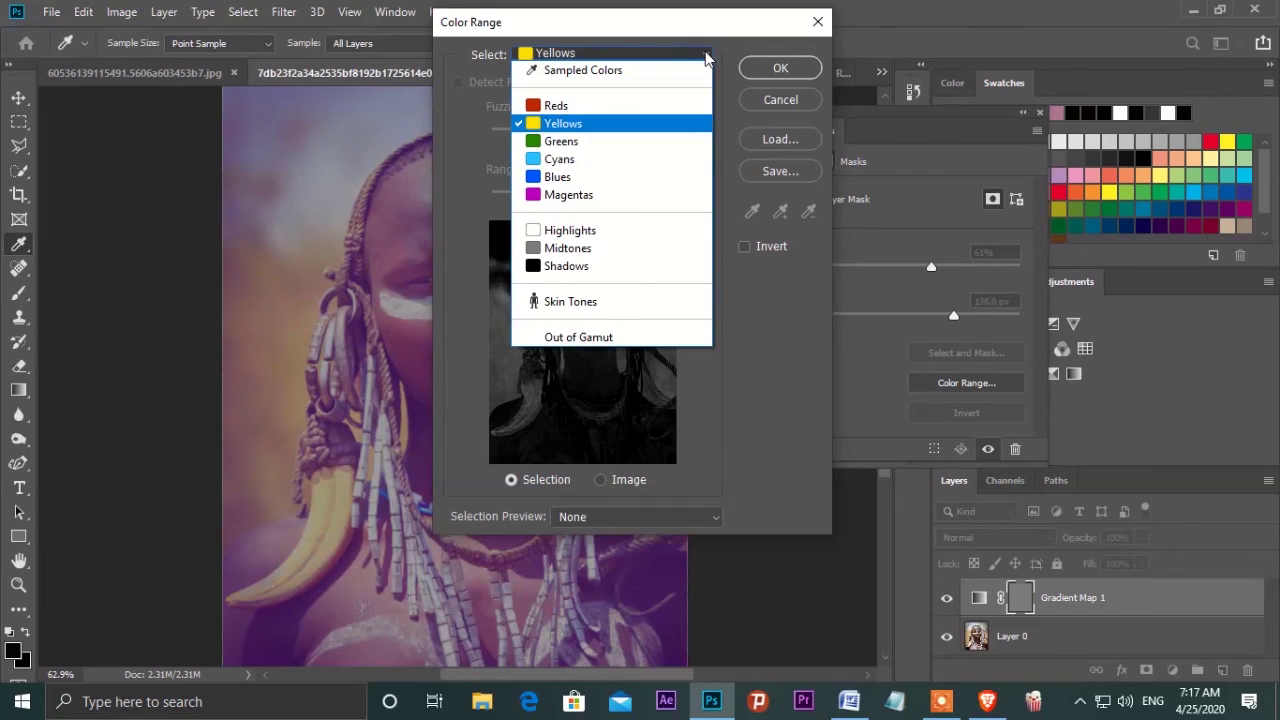
{"action": "left_click", "coordinate": [594, 105]}
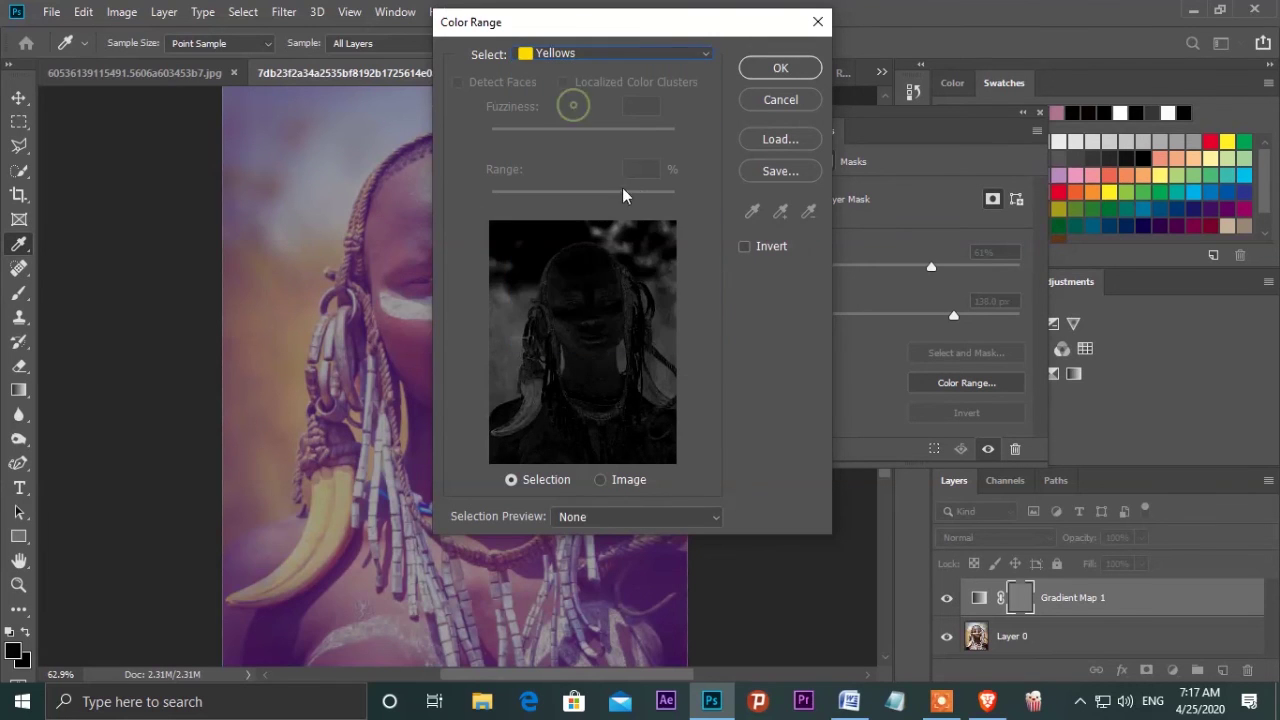
{"action": "left_click", "coordinate": [779, 68]}
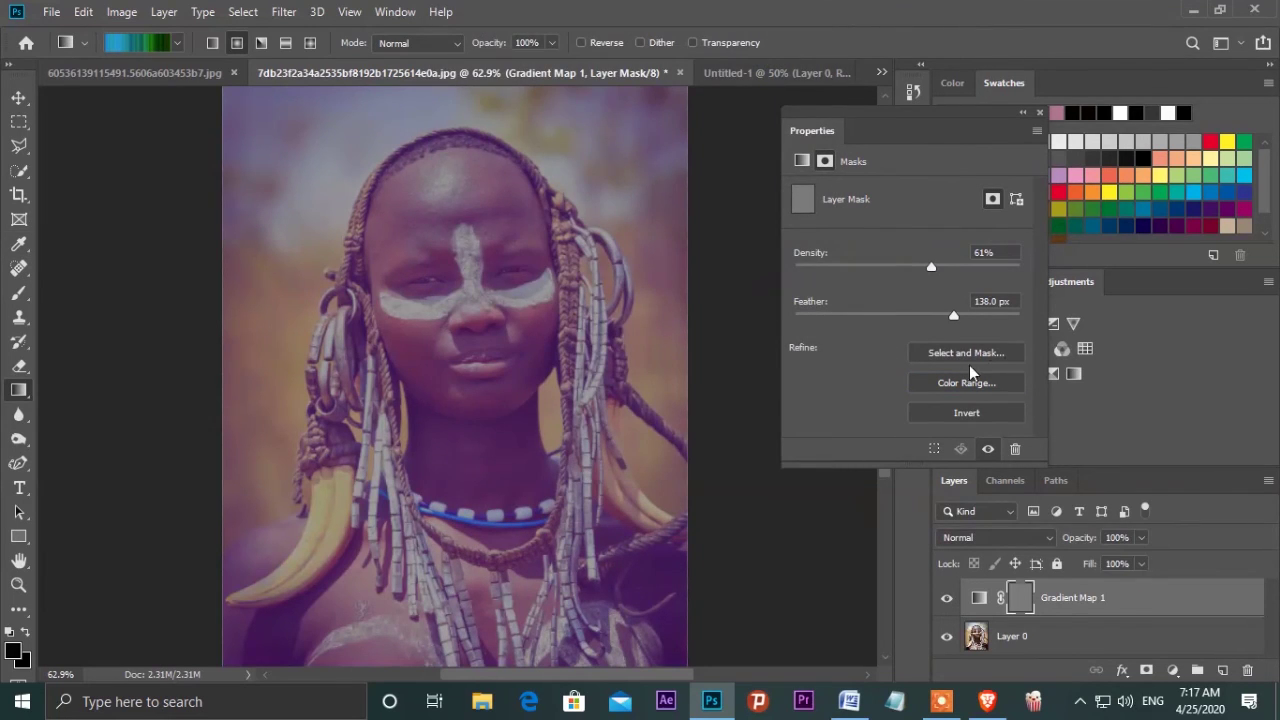
Preview default gradient presets like Ultra-Violet, Pastels, Blues, Greens and Noisy Spectrum on the portrait.
{"action": "left_click", "coordinate": [801, 160]}
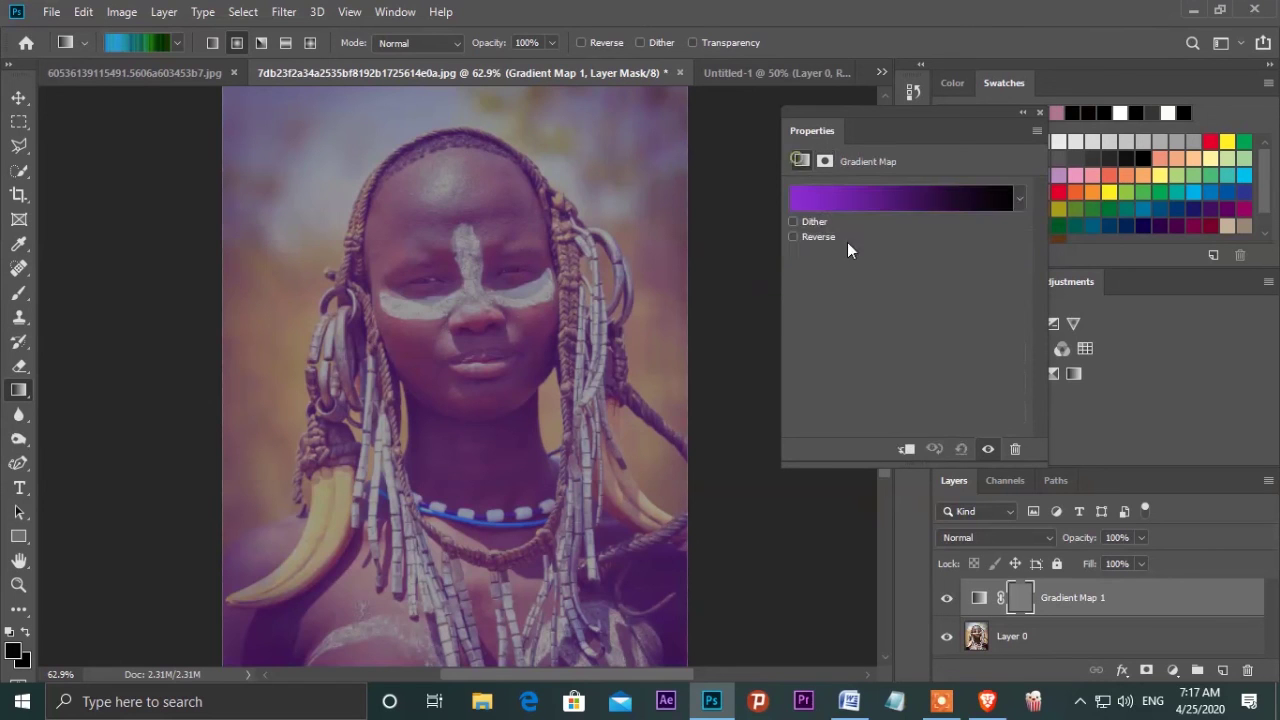
{"action": "left_click", "coordinate": [997, 200]}
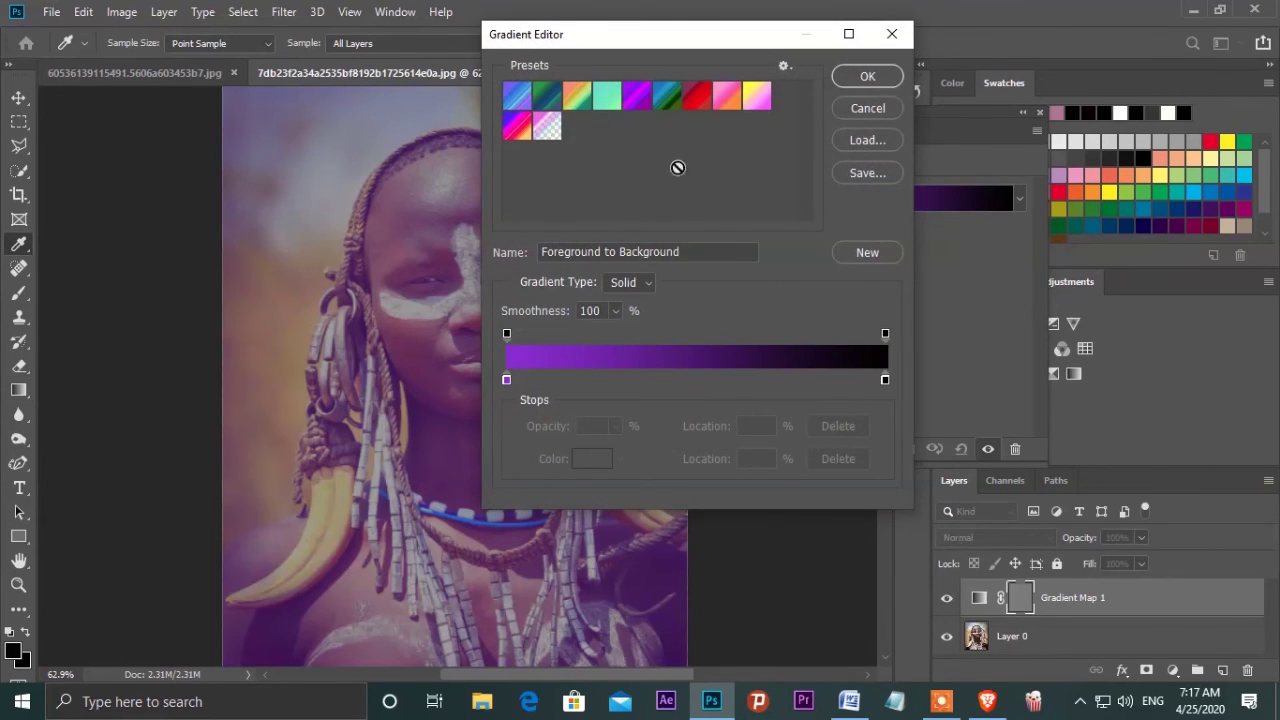
{"action": "left_click", "coordinate": [764, 106]}
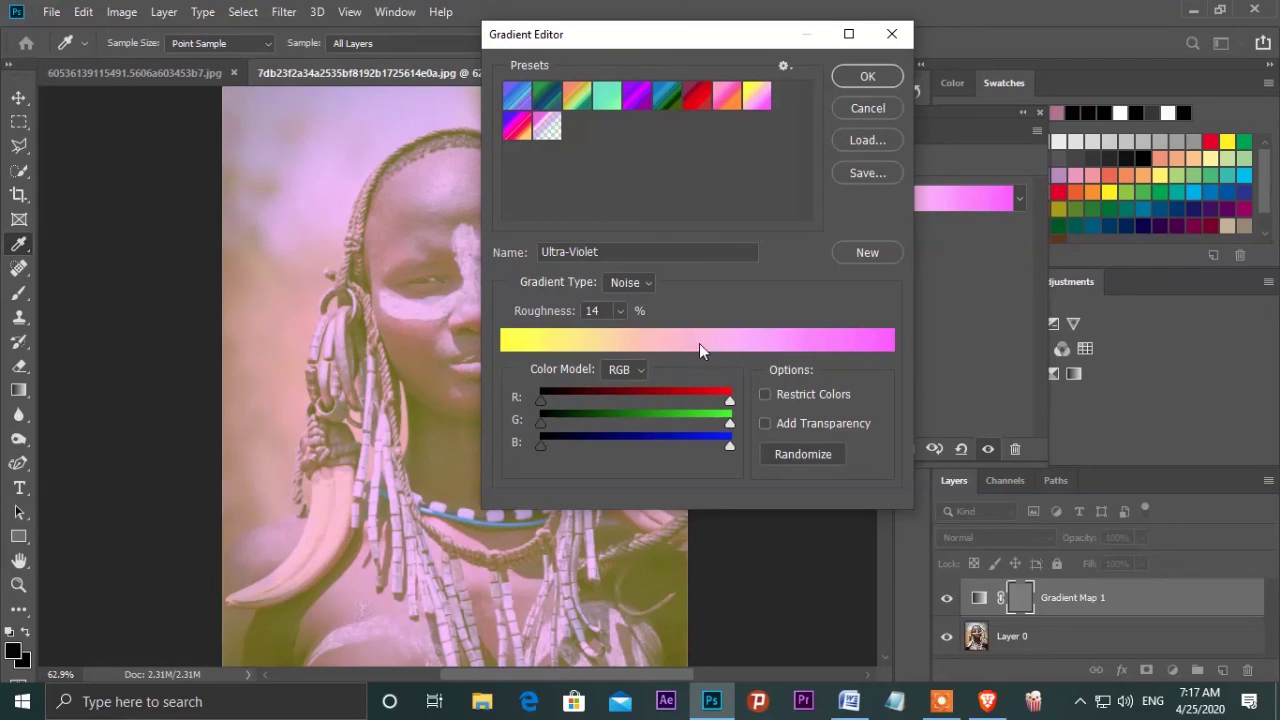
{"action": "left_click", "coordinate": [730, 104]}
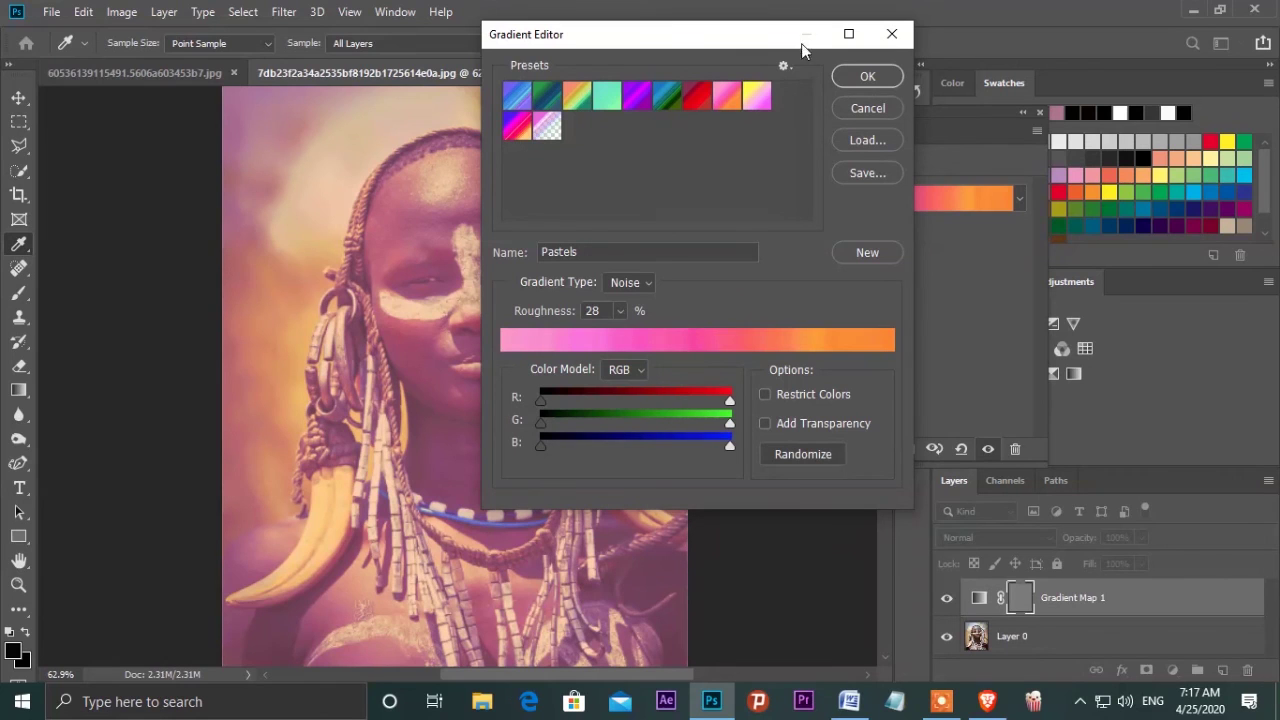
{"action": "mouse_move", "coordinate": [714, 40]}
{"action": "left_mouse_down"}
{"action": "mouse_move", "coordinate": [1176, 40]}
{"action": "mouse_move", "coordinate": [1054, 46]}
{"action": "left_mouse_up"}
{"action": "left_click", "coordinate": [870, 112]}
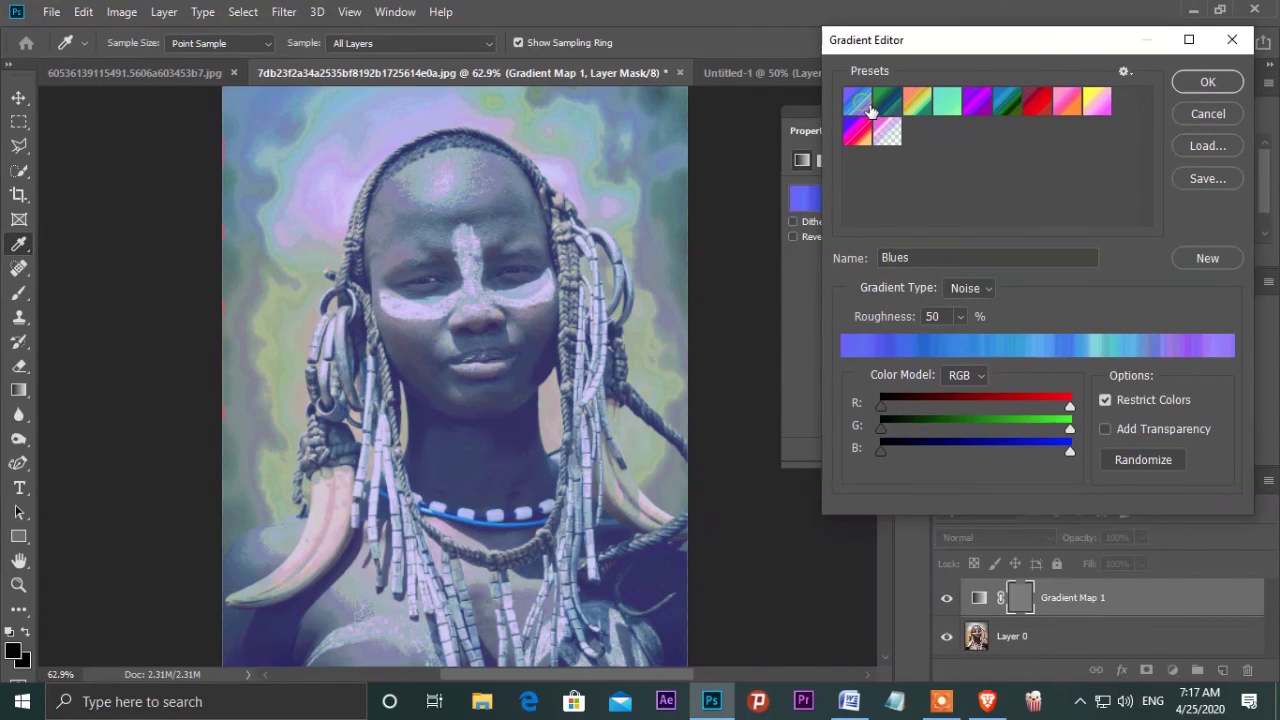
{"action": "left_click", "coordinate": [893, 108]}
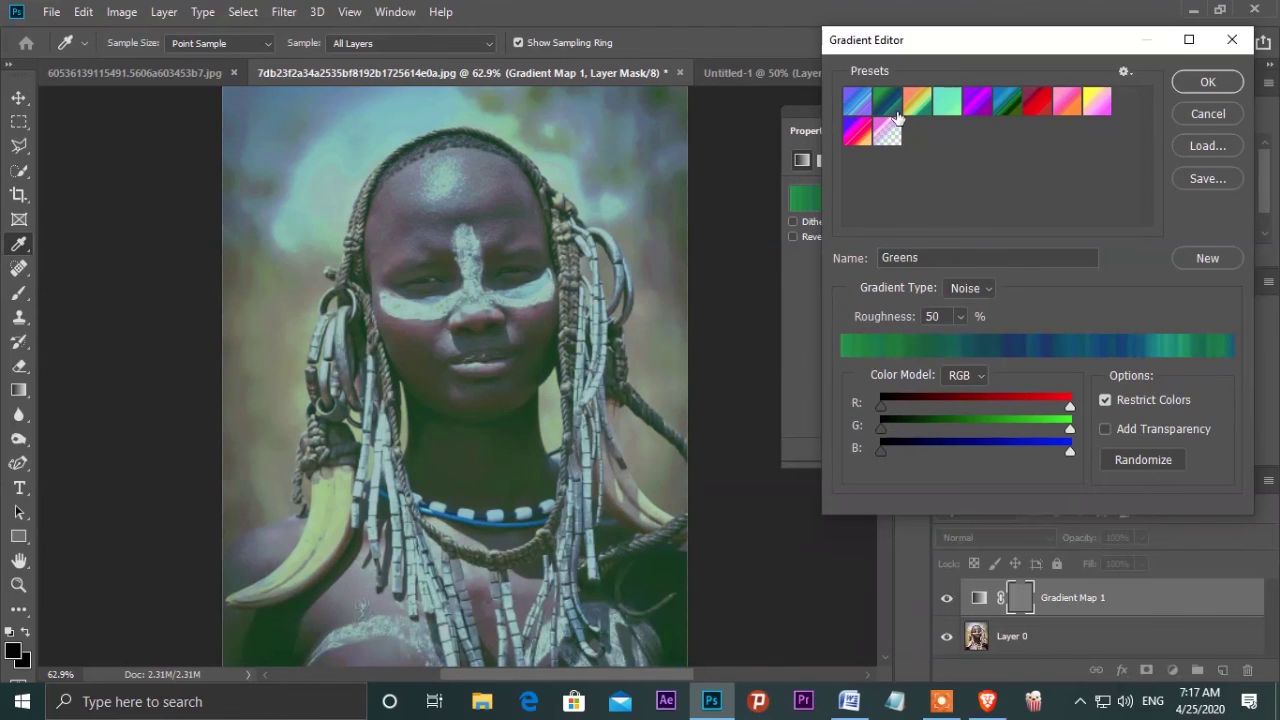
{"action": "left_click", "coordinate": [860, 133]}
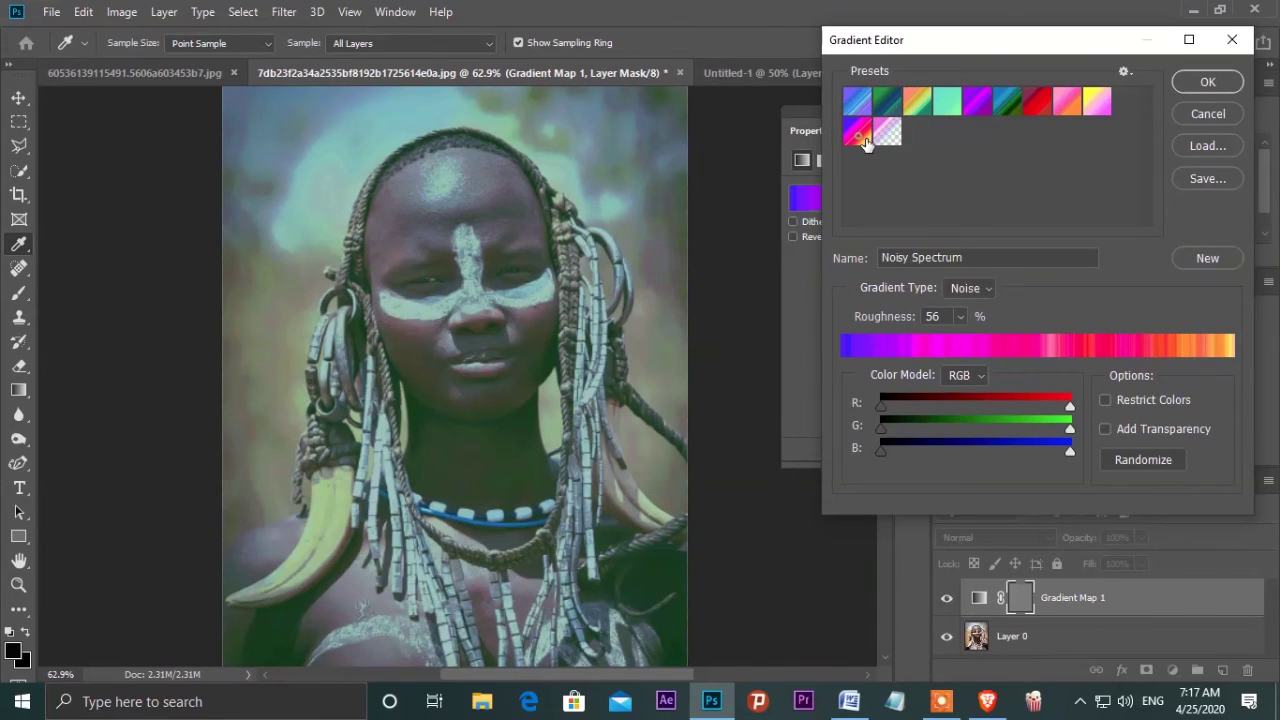
{"action": "left_click", "coordinate": [889, 134]}
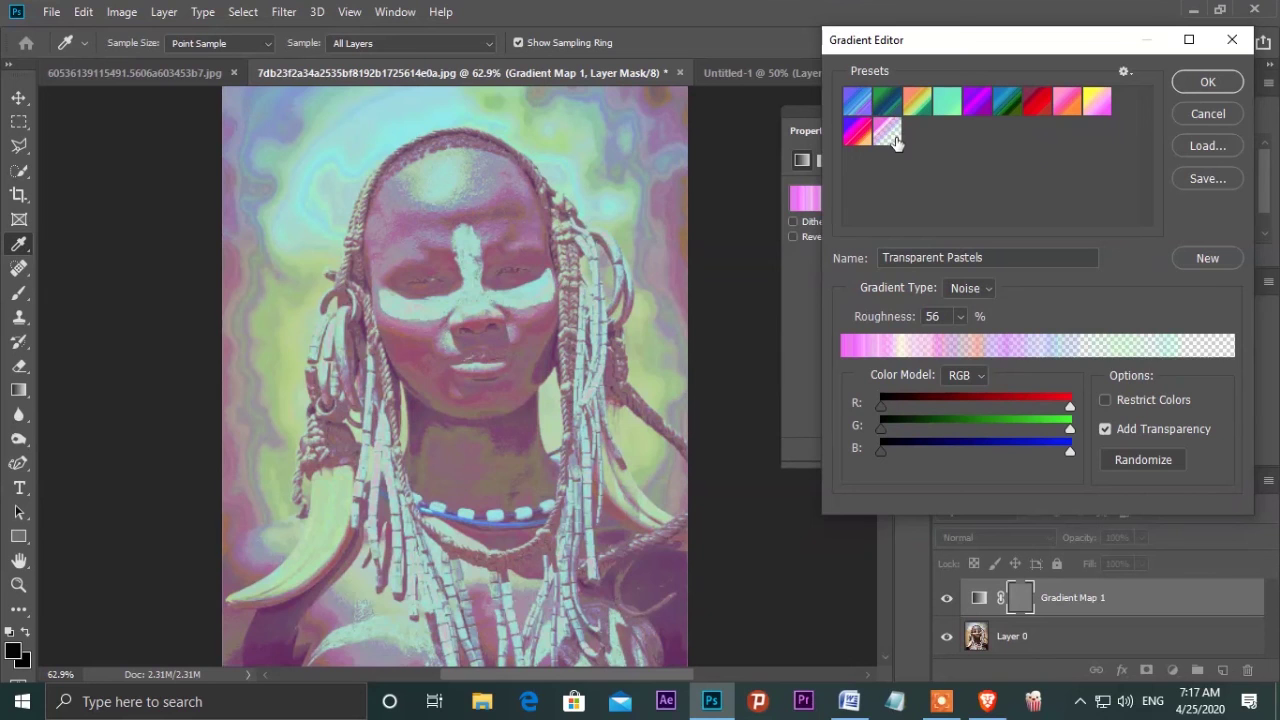
{"action": "left_click", "coordinate": [860, 138]}
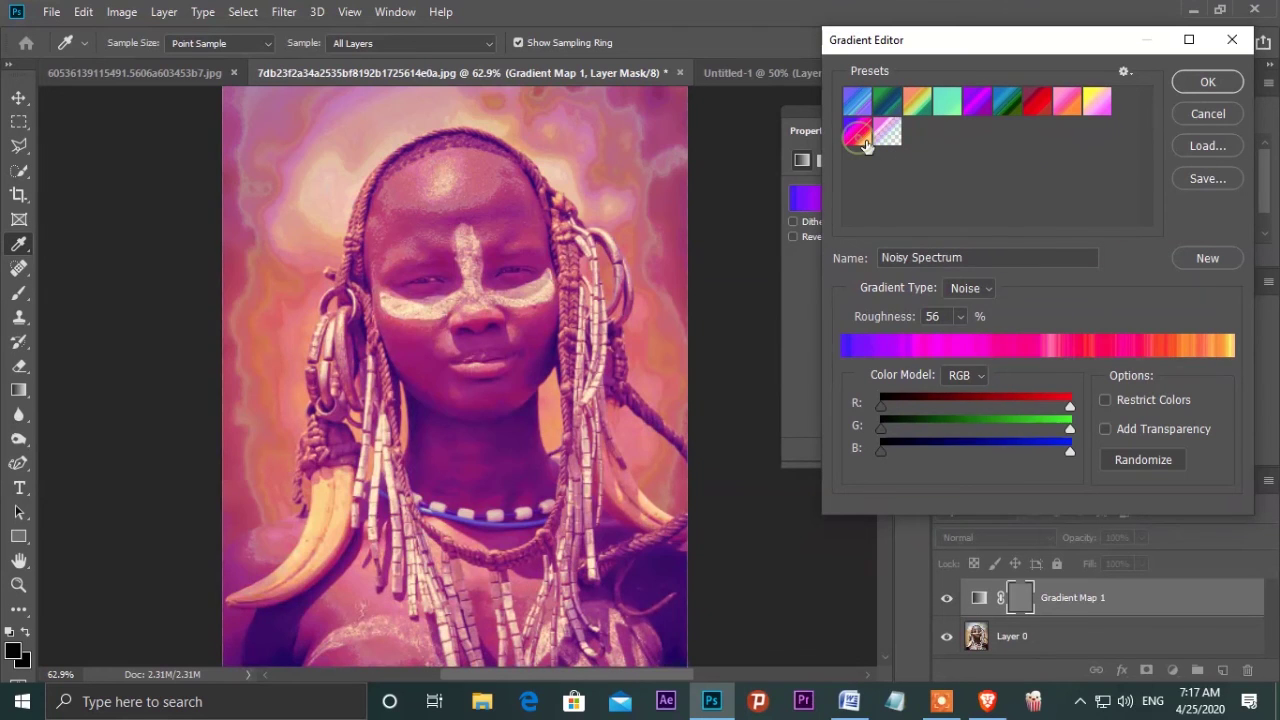
Load the Special Effects gradient set and apply the Matte Sphere gradient.
{"action": "left_click", "coordinate": [1124, 72]}
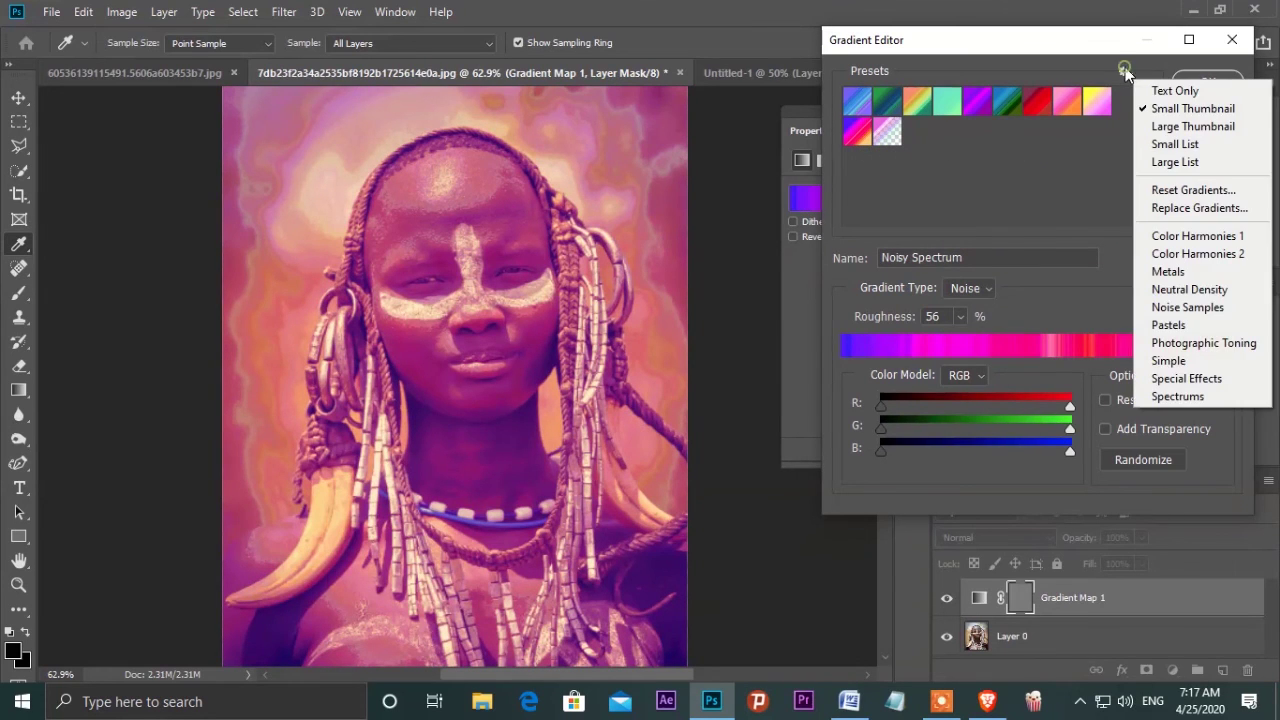
{"action": "left_click", "coordinate": [1188, 378]}
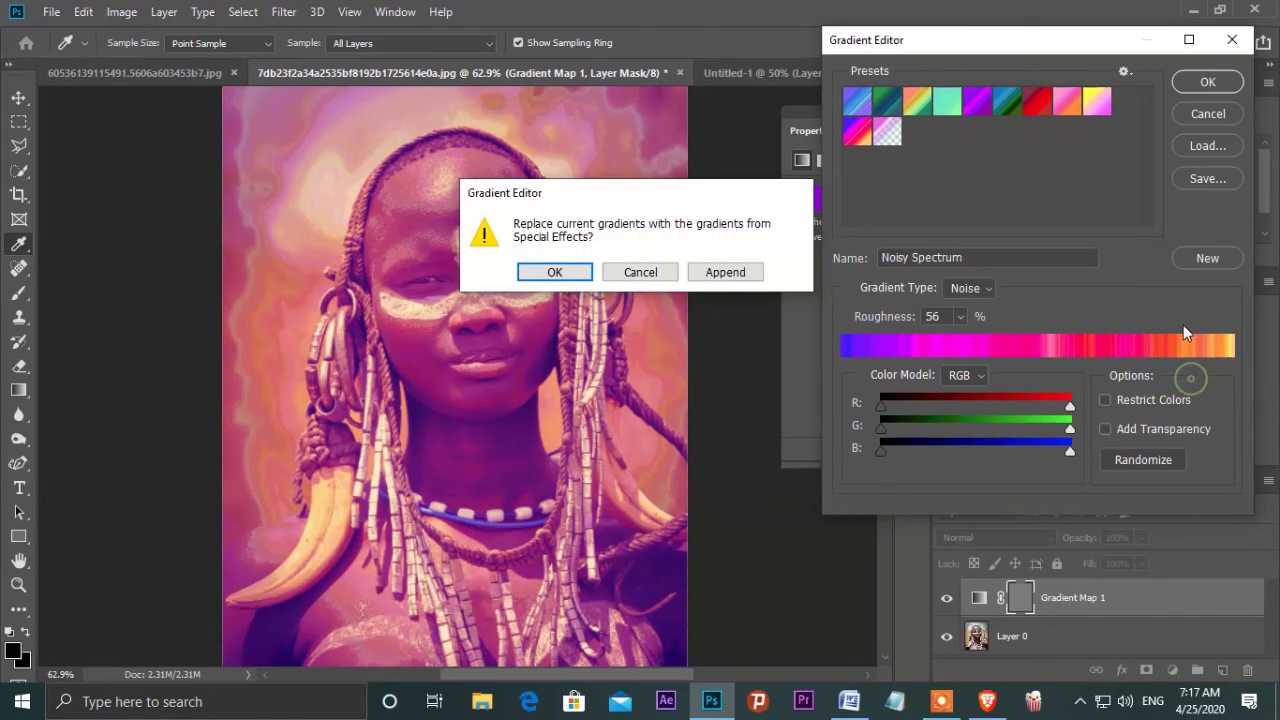
{"action": "left_click", "coordinate": [548, 272]}
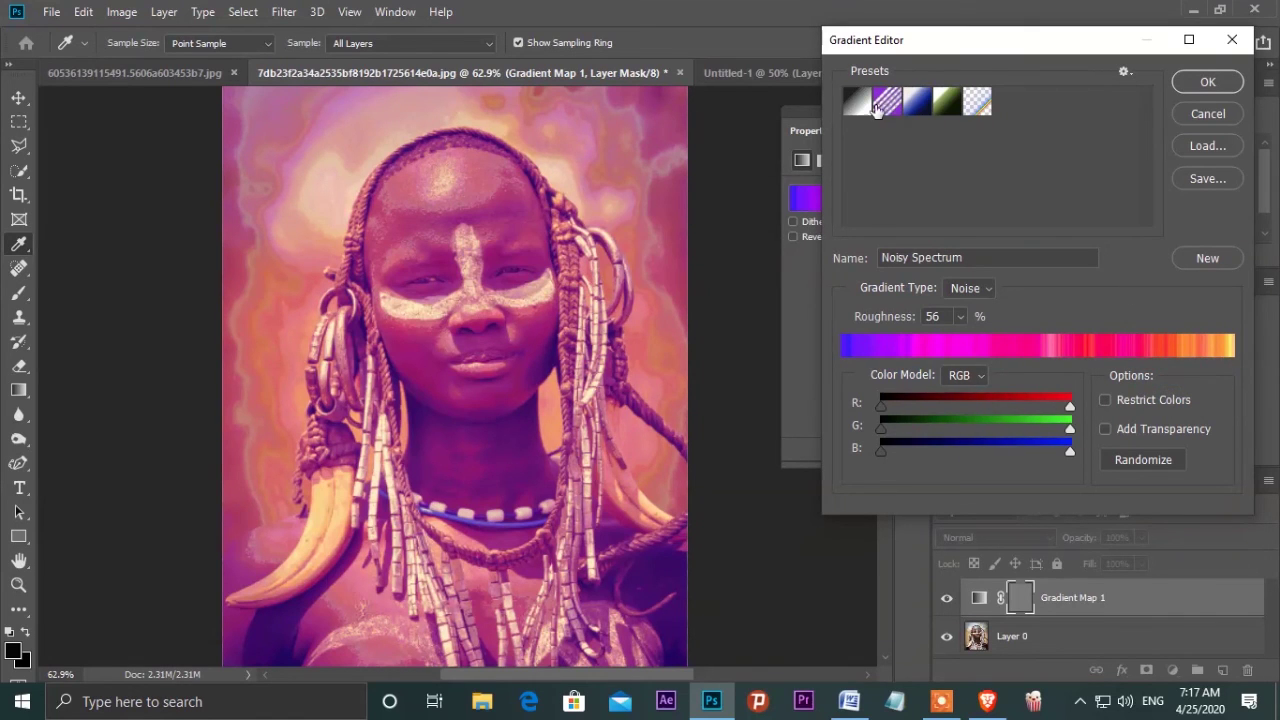
{"action": "left_click", "coordinate": [860, 103]}
{"action": "left_click", "coordinate": [887, 106]}
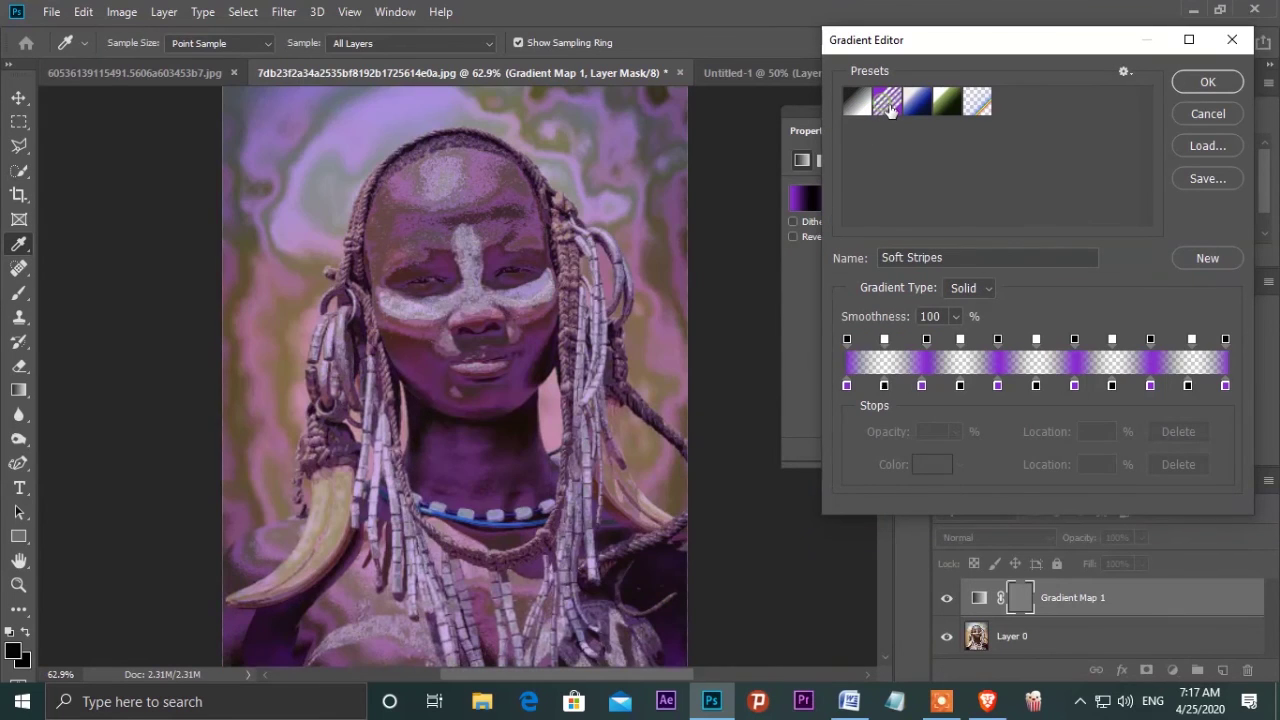
{"action": "left_click", "coordinate": [934, 103]}
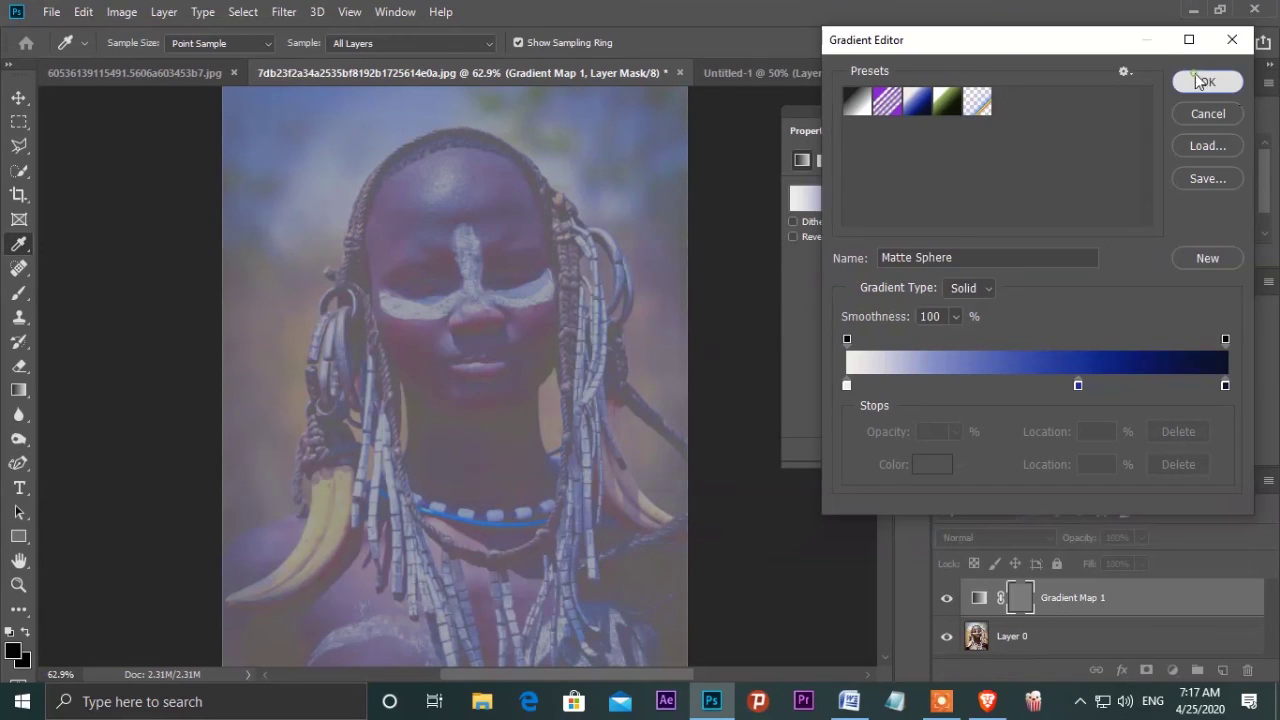
{"action": "left_click", "coordinate": [1207, 82]}
Set Gradient Map 1's mask density to 76% and feather to 70.8 px.
{"action": "left_click", "coordinate": [824, 161]}
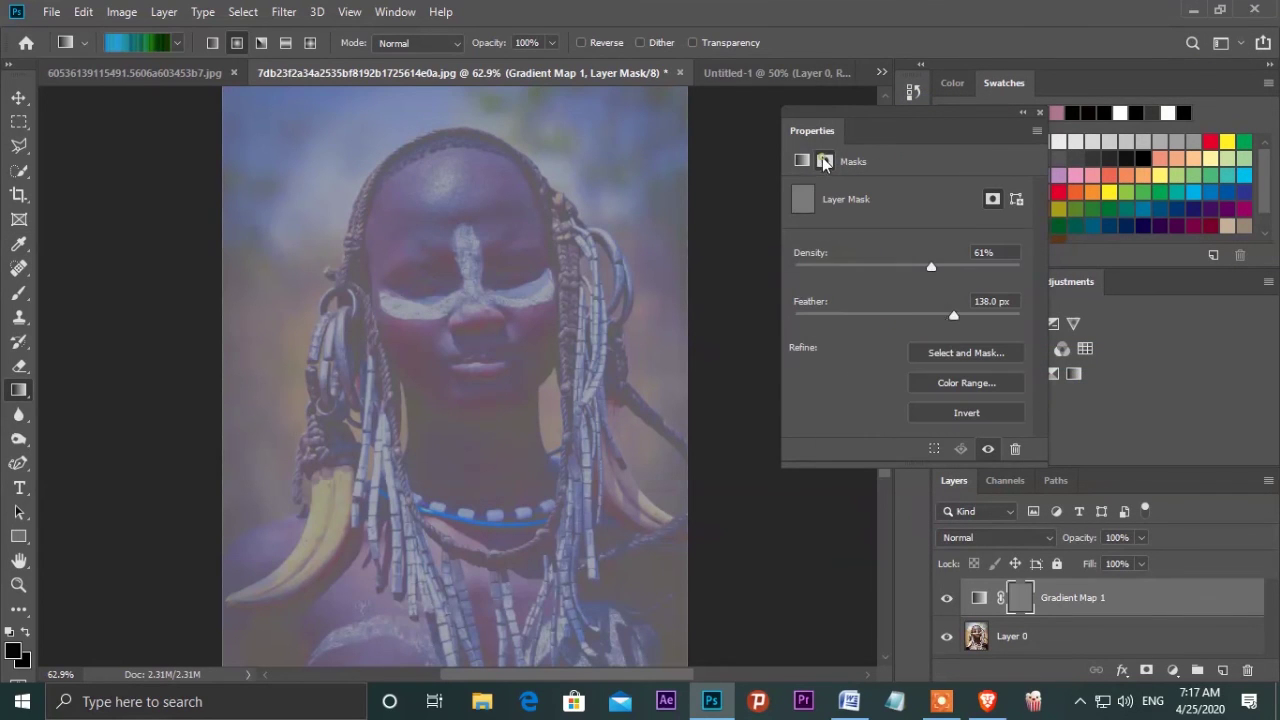
{"action": "mouse_move", "coordinate": [932, 269]}
{"action": "left_mouse_down"}
{"action": "mouse_move", "coordinate": [846, 272]}
{"action": "mouse_move", "coordinate": [987, 267]}
{"action": "left_mouse_up"}
{"action": "left_click_drag", "start_coordinate": [933, 323], "coordinate": [927, 318]}
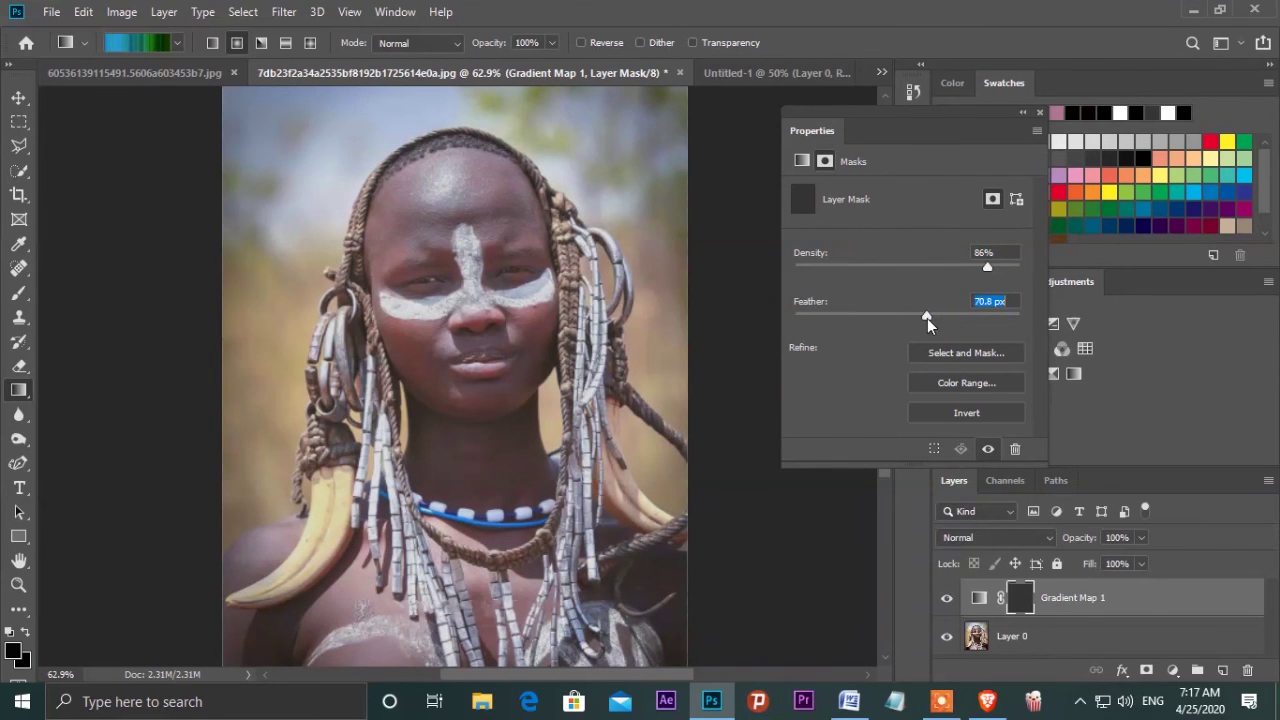
{"action": "mouse_move", "coordinate": [987, 267]}
{"action": "left_mouse_down"}
{"action": "mouse_move", "coordinate": [952, 270]}
{"action": "mouse_move", "coordinate": [973, 270]}
{"action": "left_mouse_up"}
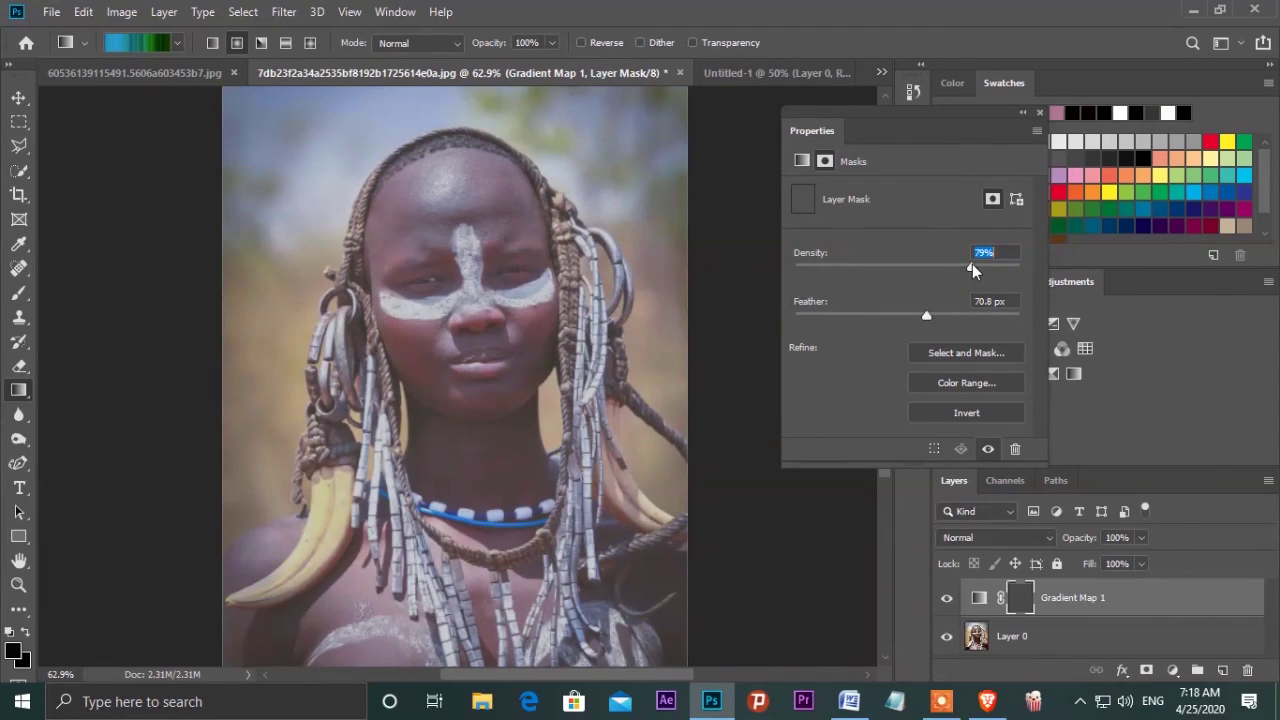
{"action": "left_click", "coordinate": [1022, 112]}
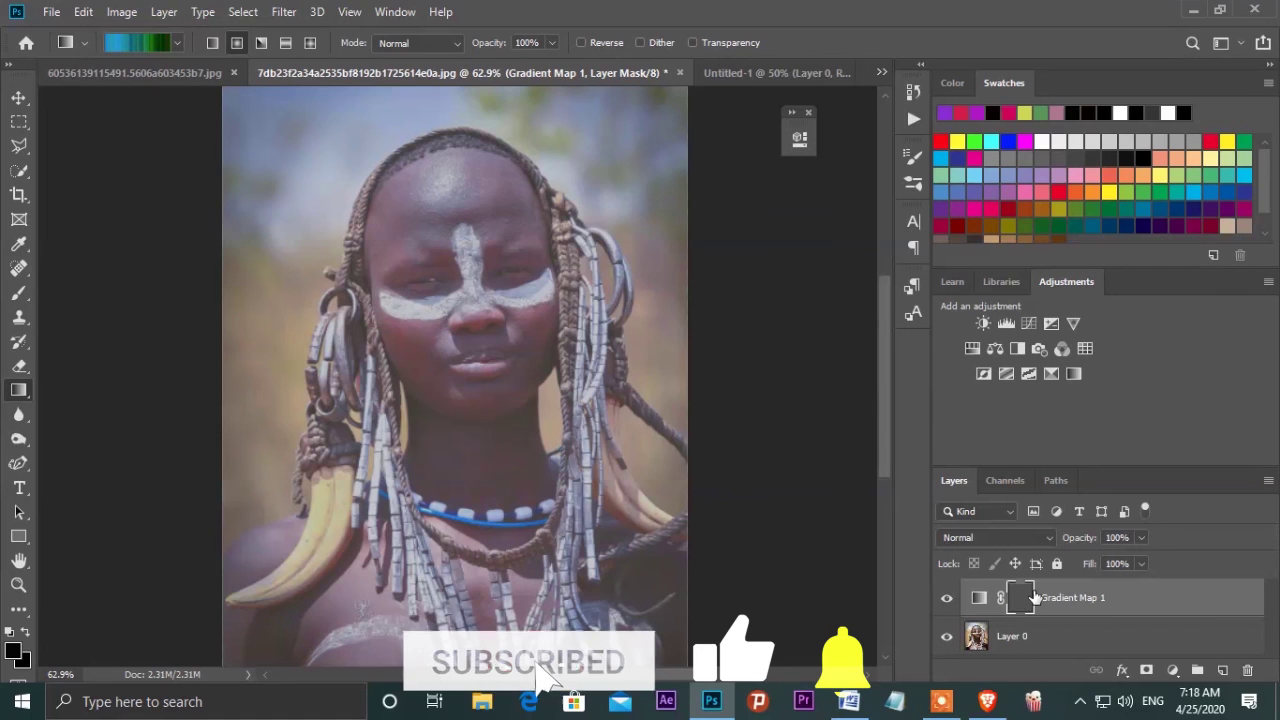
Reverse the Matte Sphere gradient map so navy fills the shadows and white the highlights.
{"action": "double_click", "coordinate": [1033, 597]}
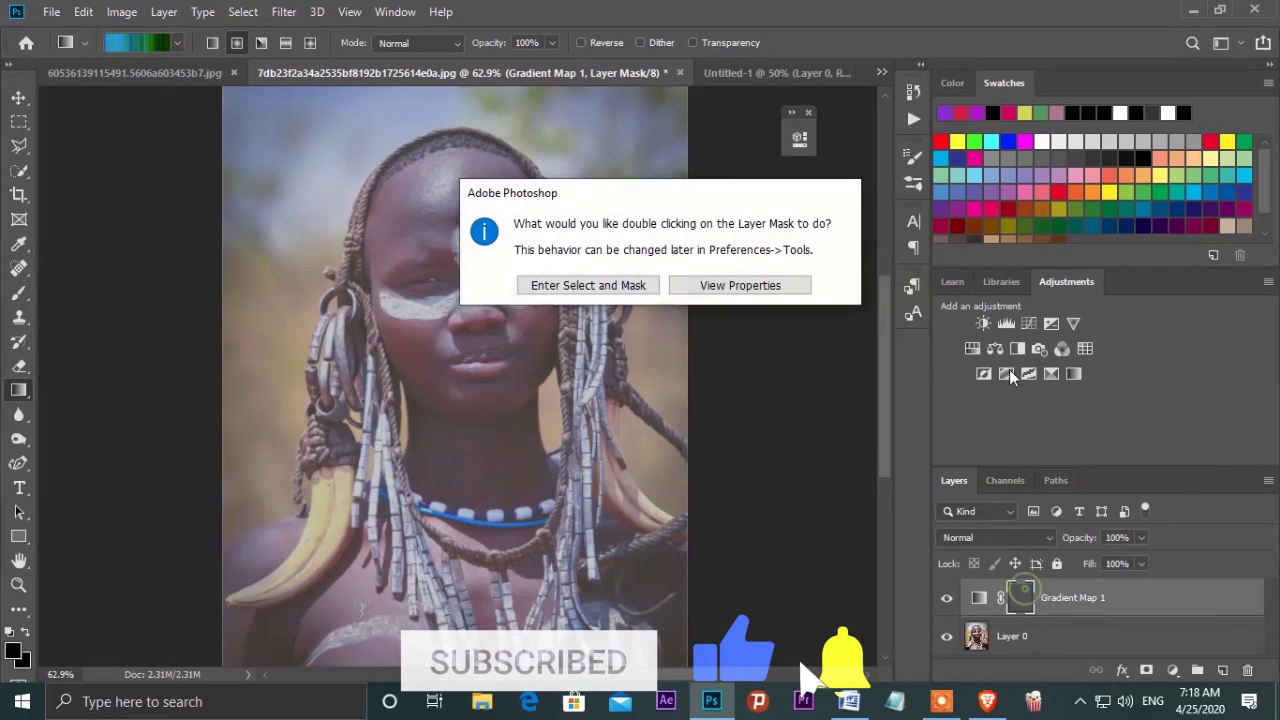
{"action": "left_click", "coordinate": [737, 286]}
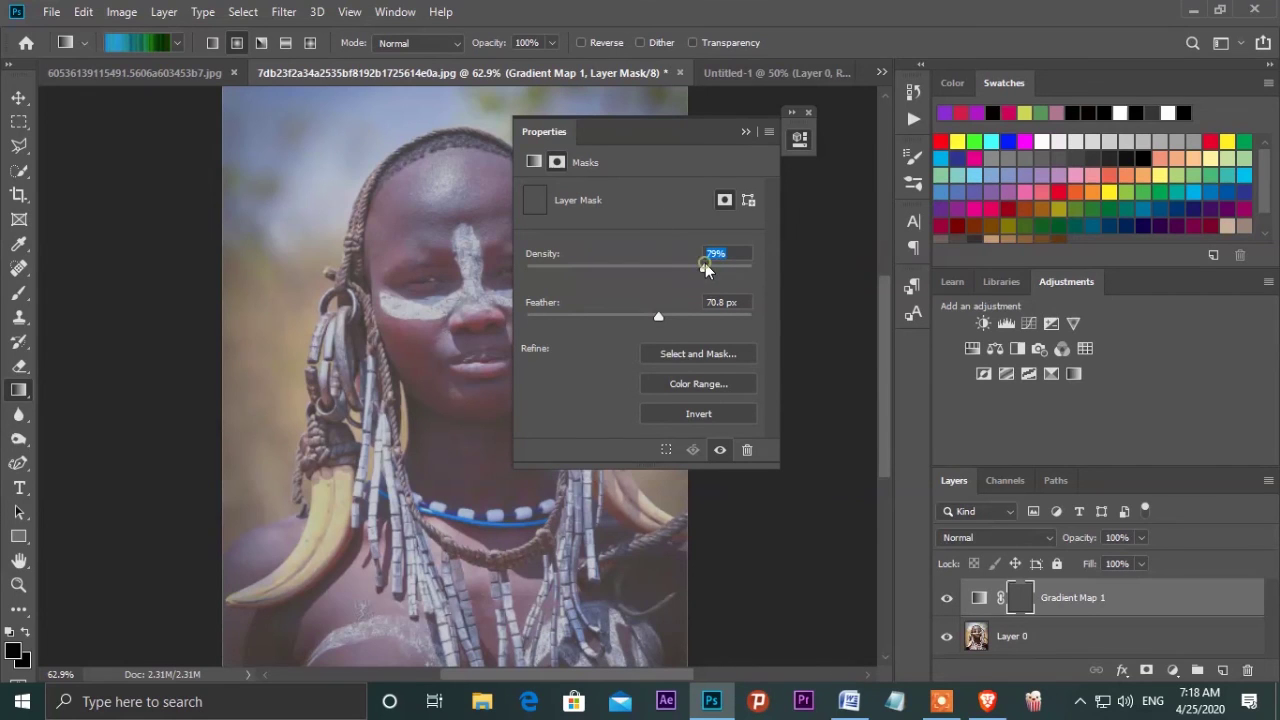
{"action": "left_click", "coordinate": [533, 161]}
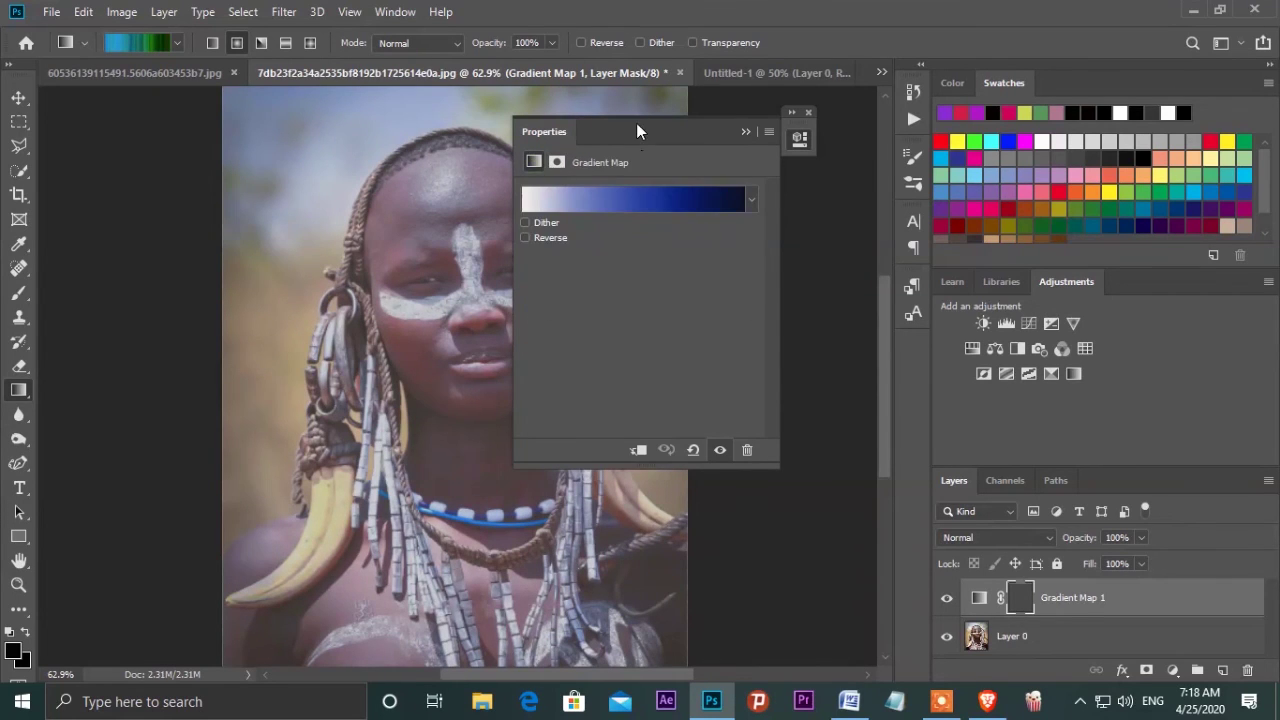
{"action": "left_click_drag", "start_coordinate": [636, 131], "coordinate": [791, 136]}
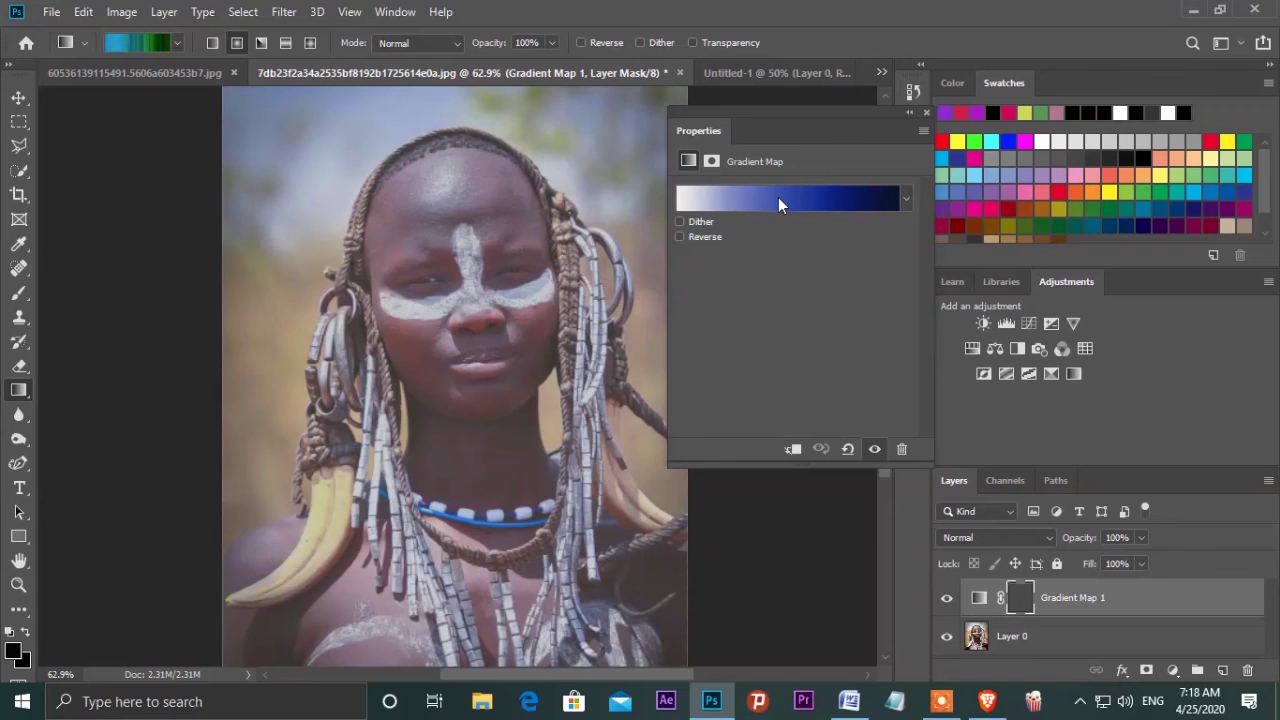
{"action": "left_click", "coordinate": [680, 237]}
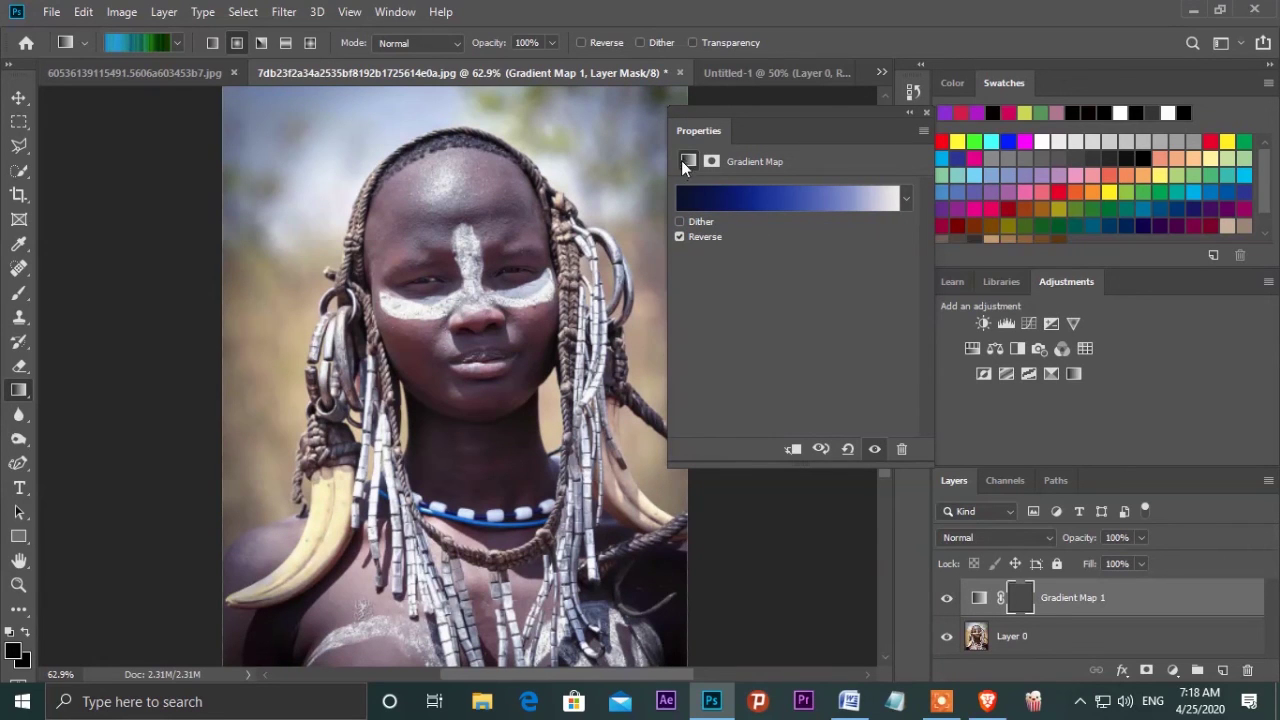
{"action": "left_click", "coordinate": [711, 161]}
Lower the mask density to 51% and zoom in and out to inspect the blue-violet tint.
{"action": "mouse_move", "coordinate": [855, 268]}
{"action": "left_mouse_down"}
{"action": "mouse_move", "coordinate": [755, 270]}
{"action": "mouse_move", "coordinate": [815, 261]}
{"action": "left_mouse_up"}
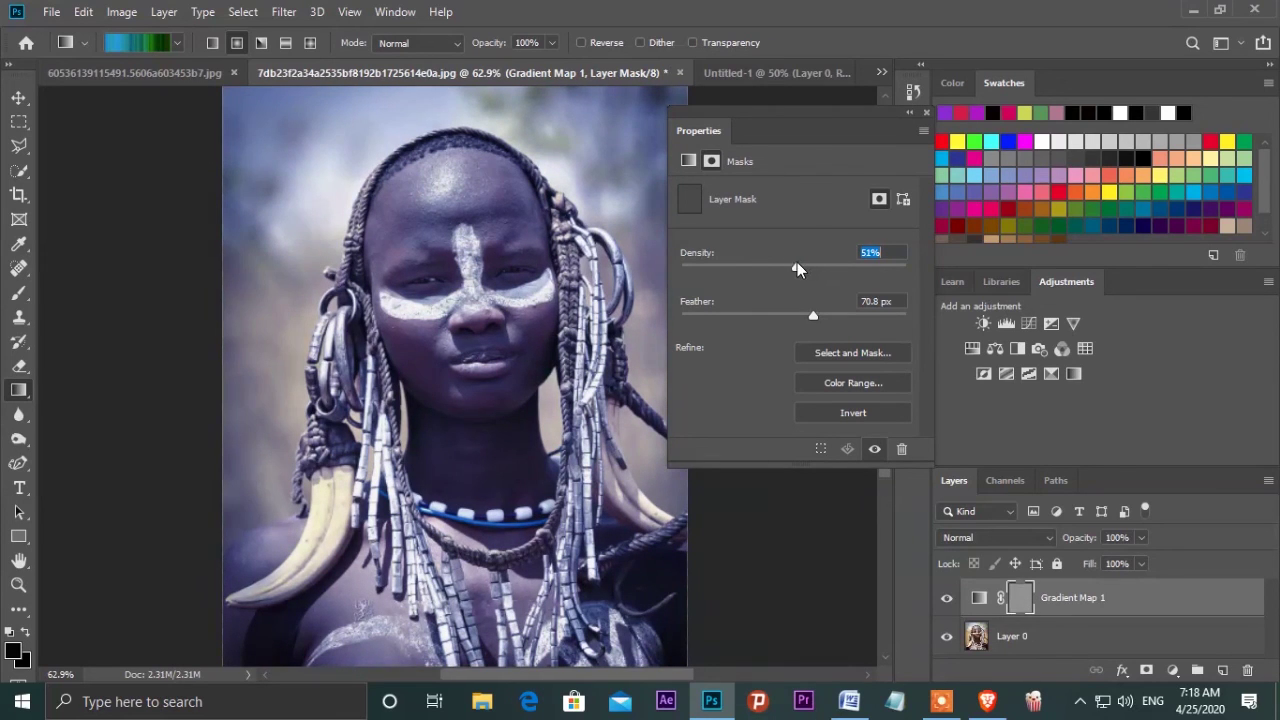
{"action": "left_click", "coordinate": [904, 114]}
{"action": "scroll", "coordinate": [489, 378], "scroll_direction": "up", "scroll_amount": 2}
{"action": "scroll", "coordinate": [489, 378], "scroll_direction": "down", "scroll_amount": 2}
{"action": "scroll", "coordinate": [489, 378], "scroll_direction": "up", "scroll_amount": 2}
{"action": "scroll", "coordinate": [489, 378], "scroll_direction": "up", "scroll_amount": 1}
{"action": "scroll", "coordinate": [489, 378], "scroll_direction": "down", "scroll_amount": 1}
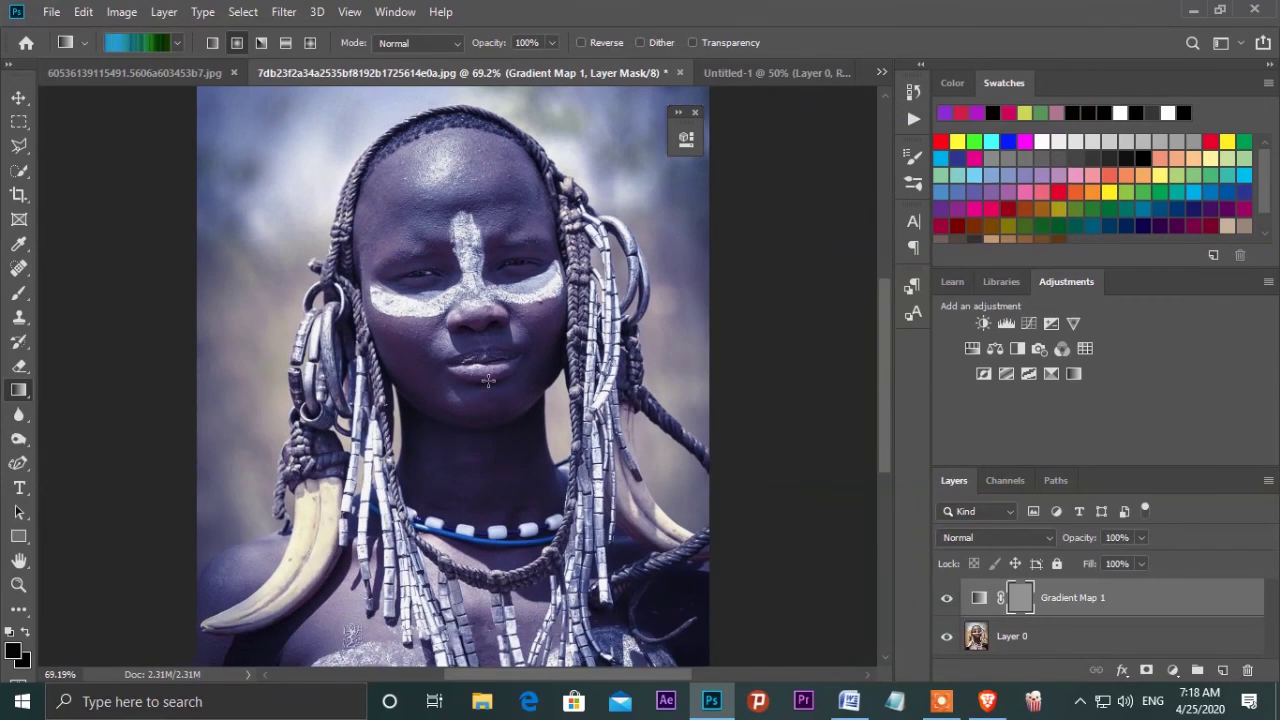
{"action": "scroll", "coordinate": [489, 378], "scroll_direction": "down", "scroll_amount": 2}
{"action": "scroll", "coordinate": [489, 379], "scroll_direction": "up", "scroll_amount": 1}
{"action": "scroll", "coordinate": [489, 379], "scroll_direction": "down", "scroll_amount": 2}
{"action": "scroll", "coordinate": [489, 379], "scroll_direction": "up", "scroll_amount": 1}
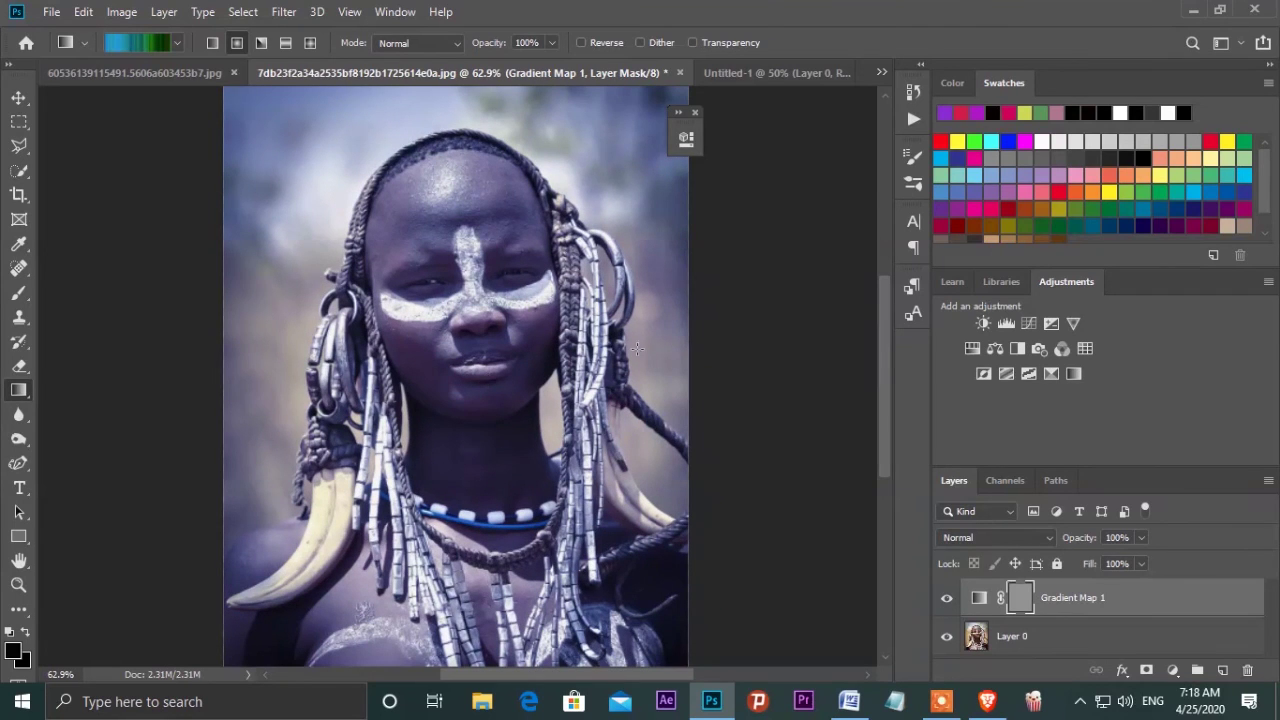